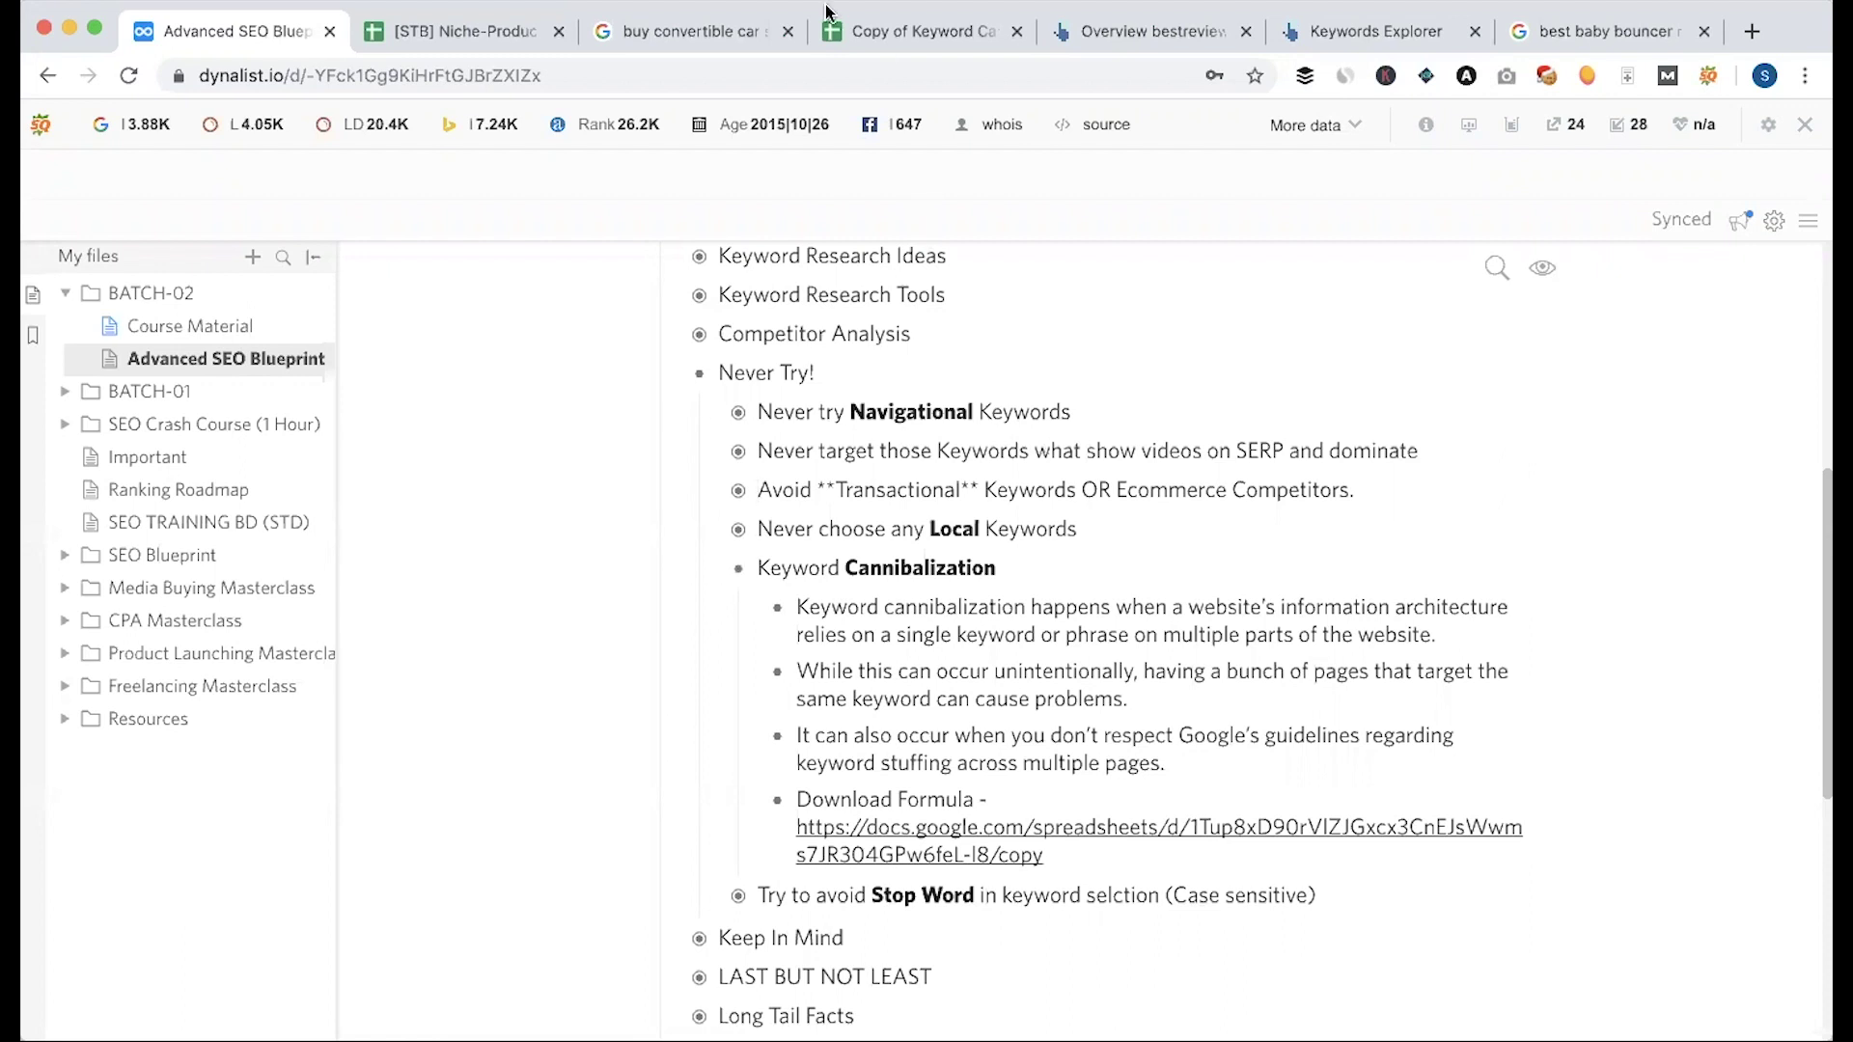
Step: Copy 'best budget convertible car seat' from D3 into D20, deleting 'budget' to leave 'best convertible car seat'
click(466, 31)
click(266, 376)
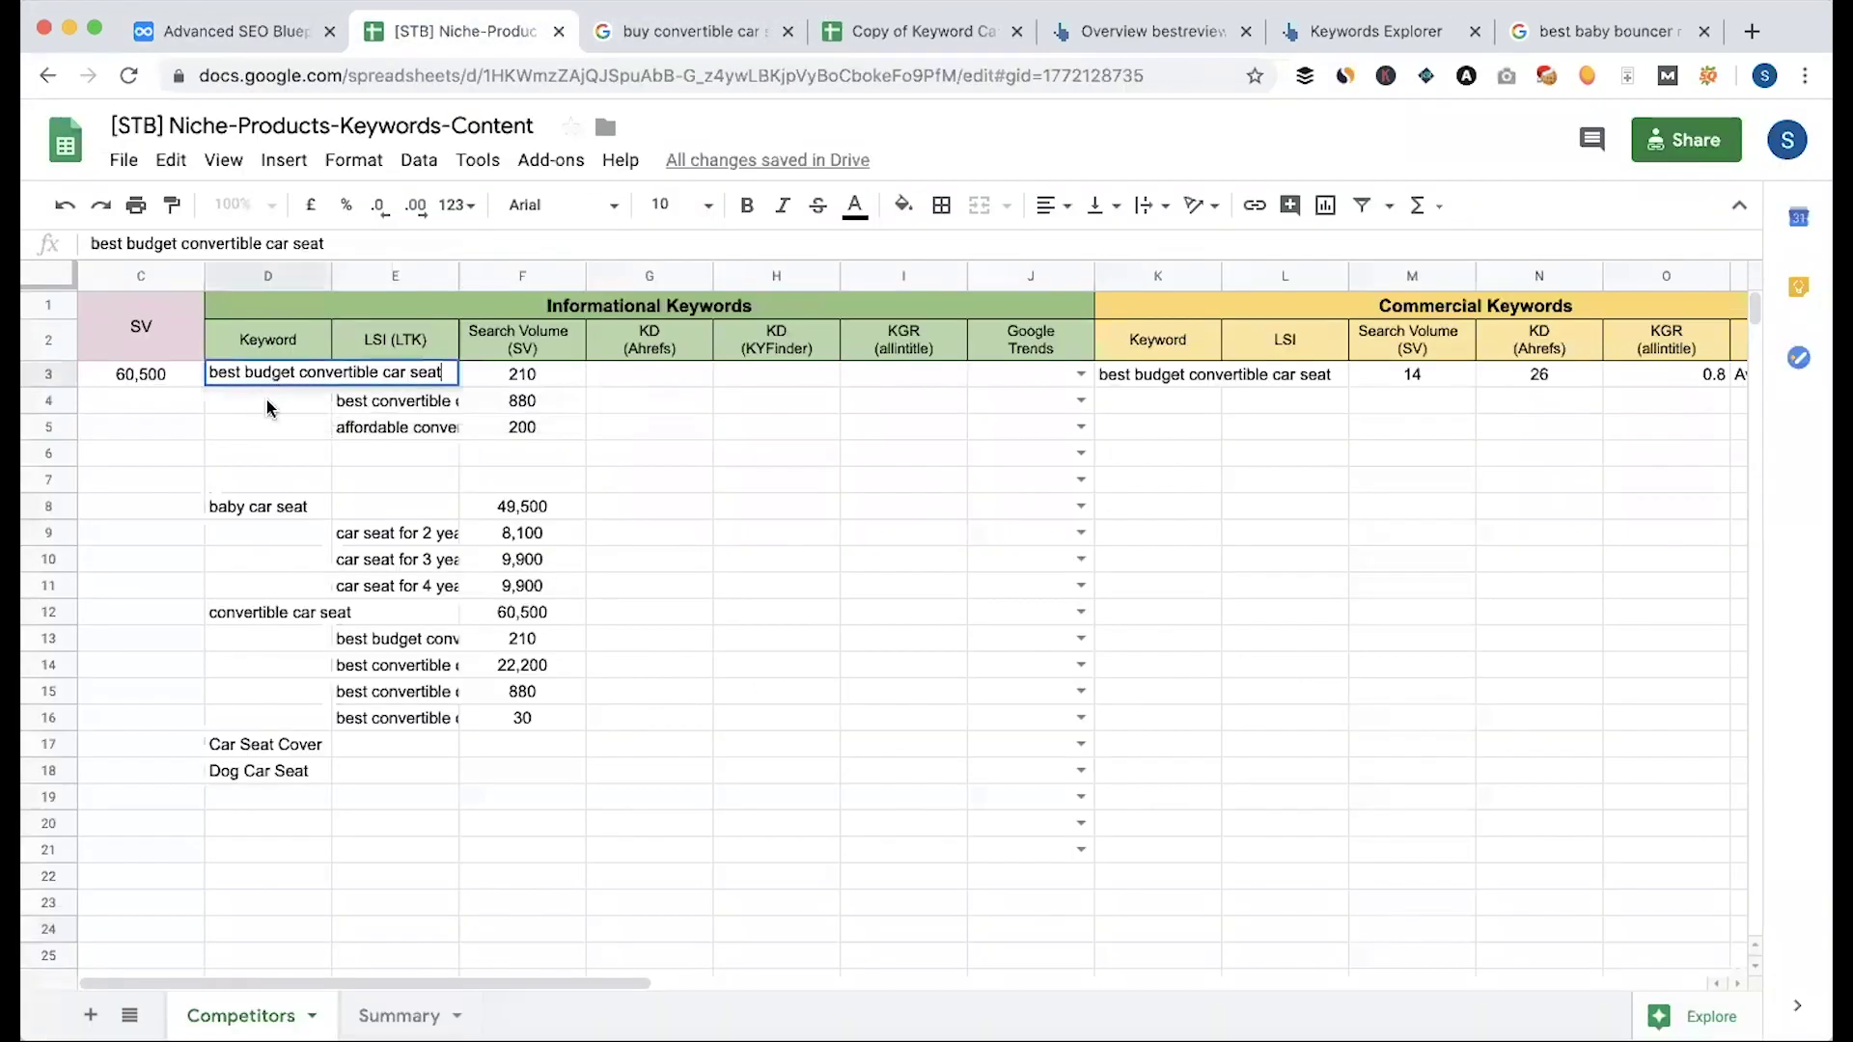
click(273, 400)
click(268, 376)
key(ctrl+c)
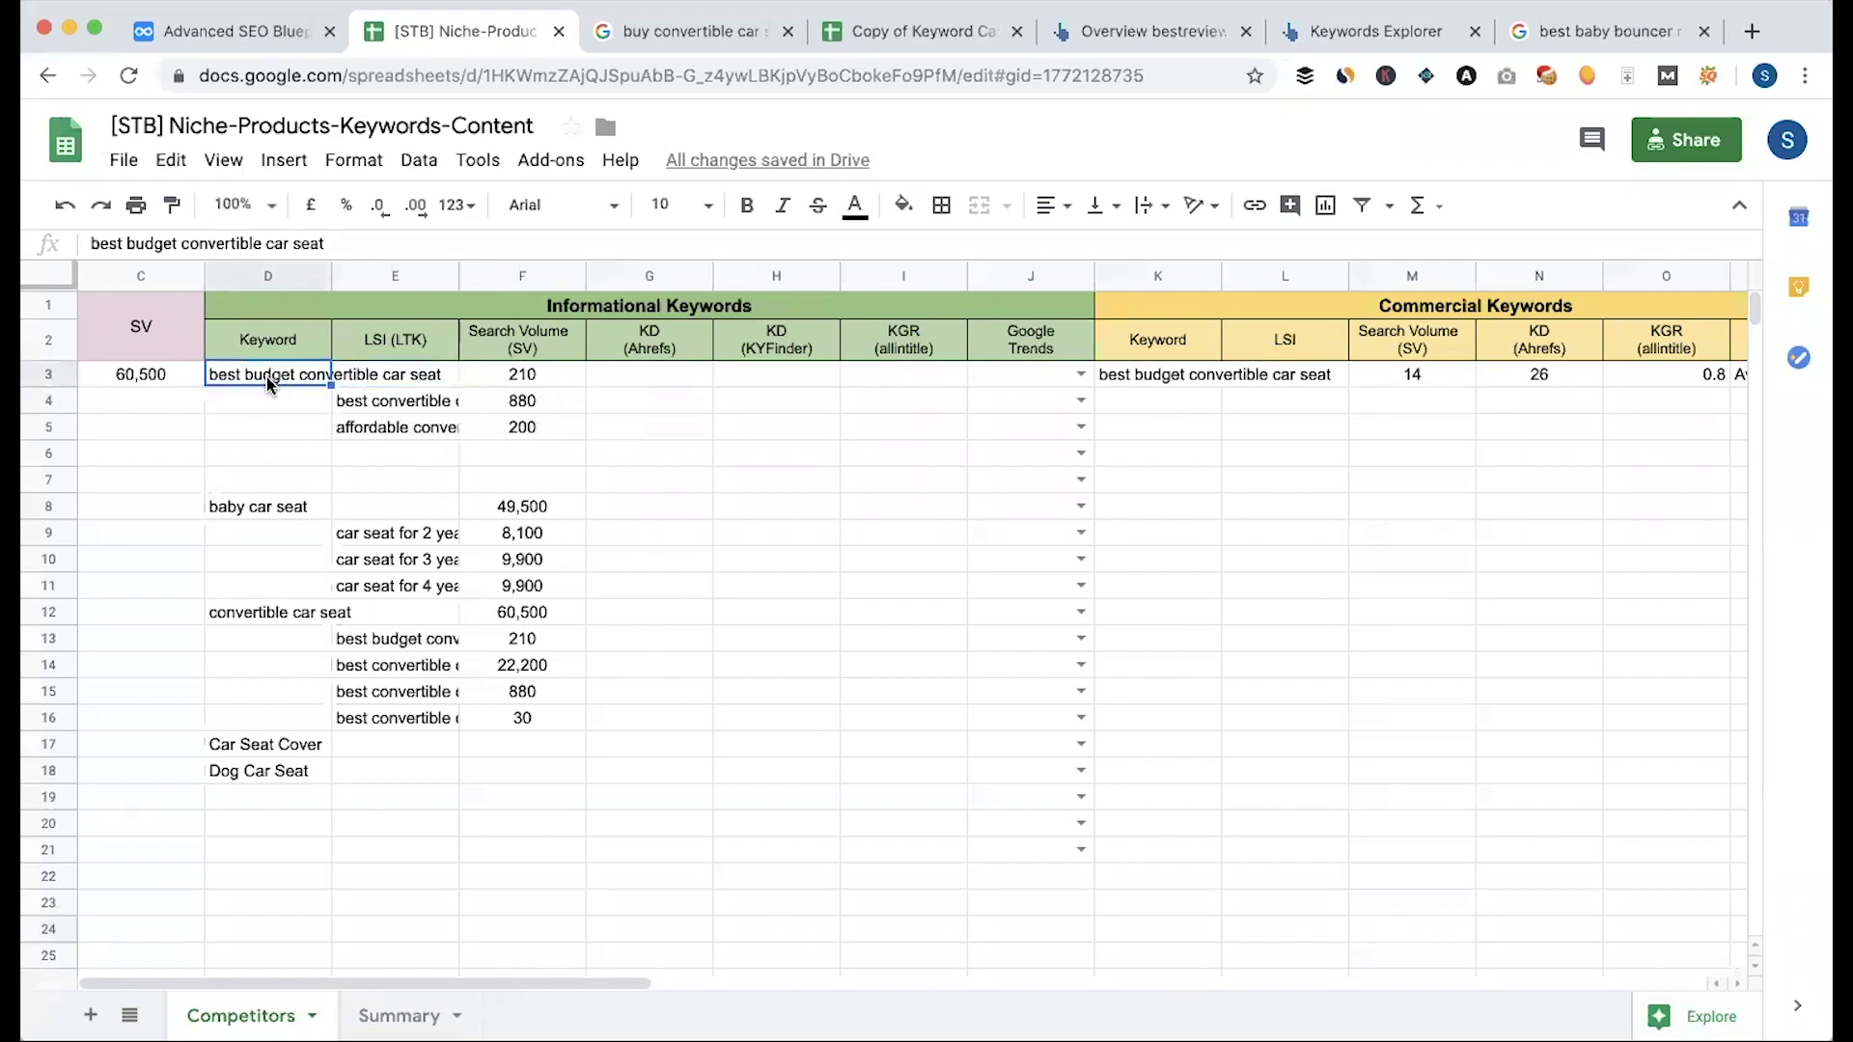
click(243, 822)
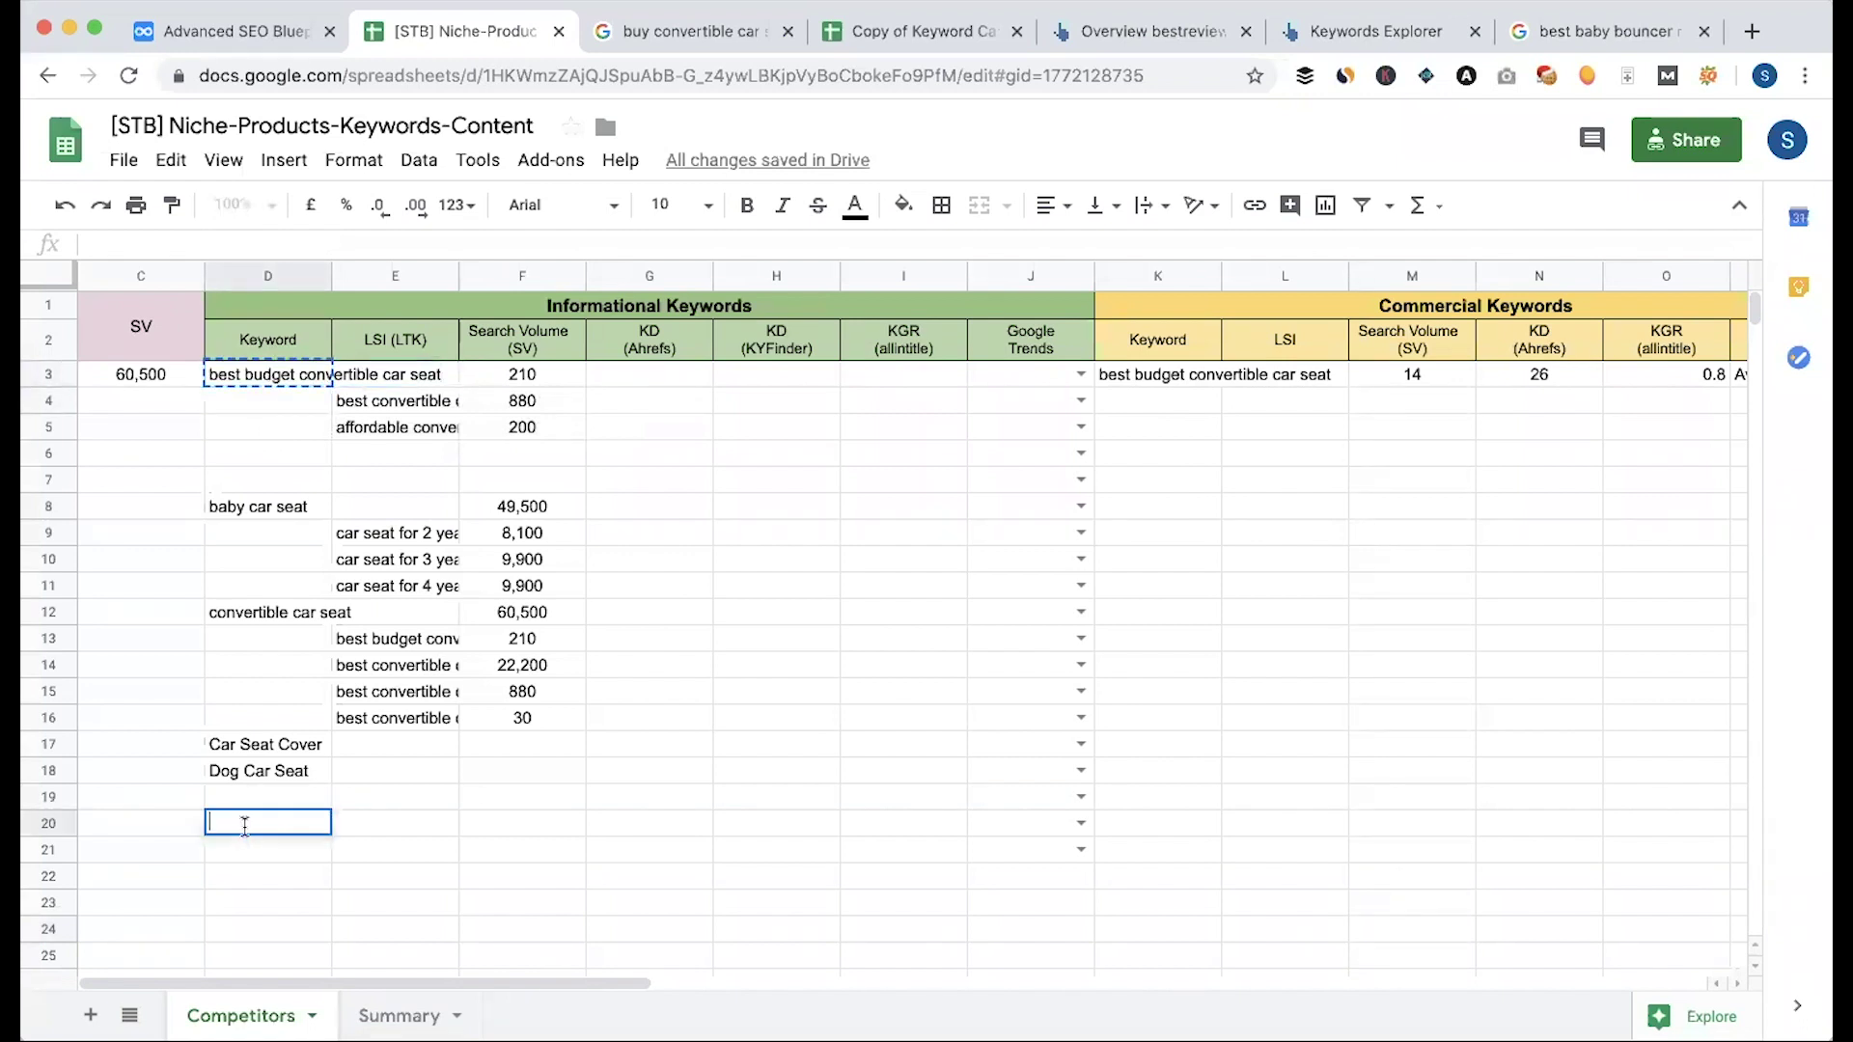
key(ctrl+v)
double_click(274, 822)
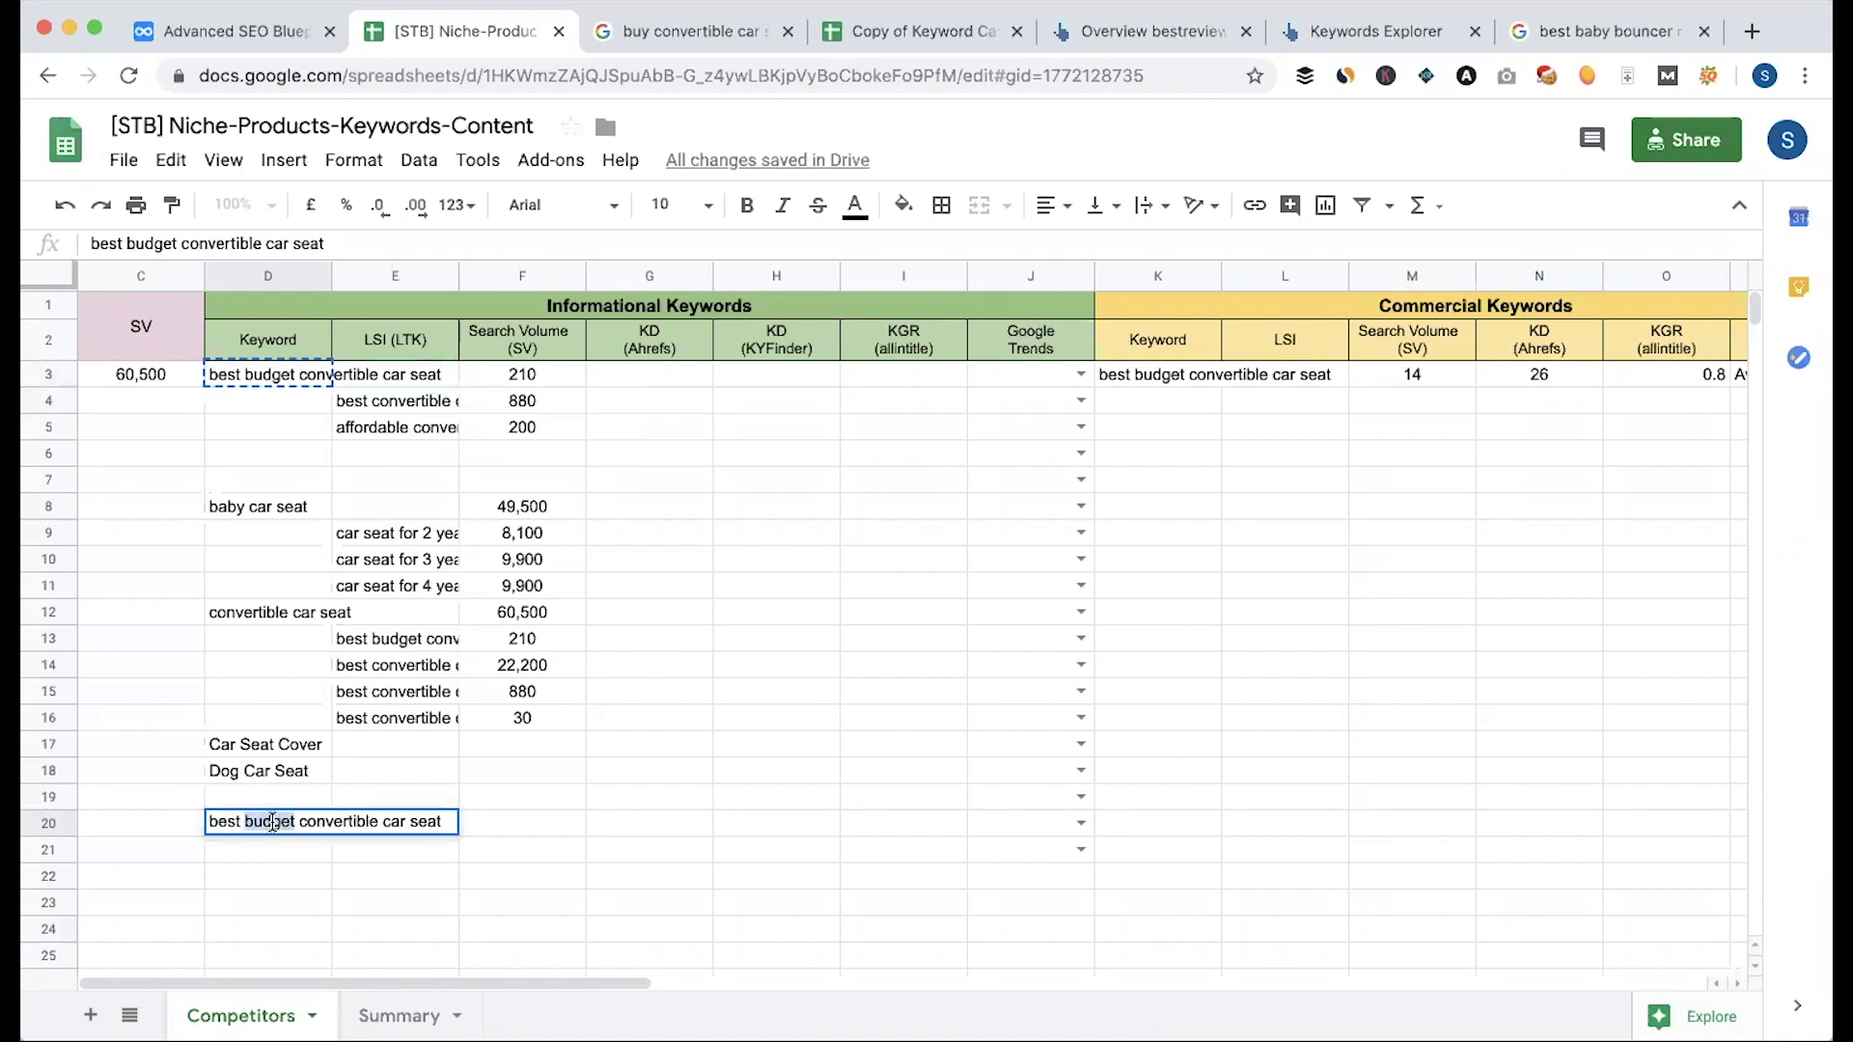
key(BackSpace)
key(BackSpace)
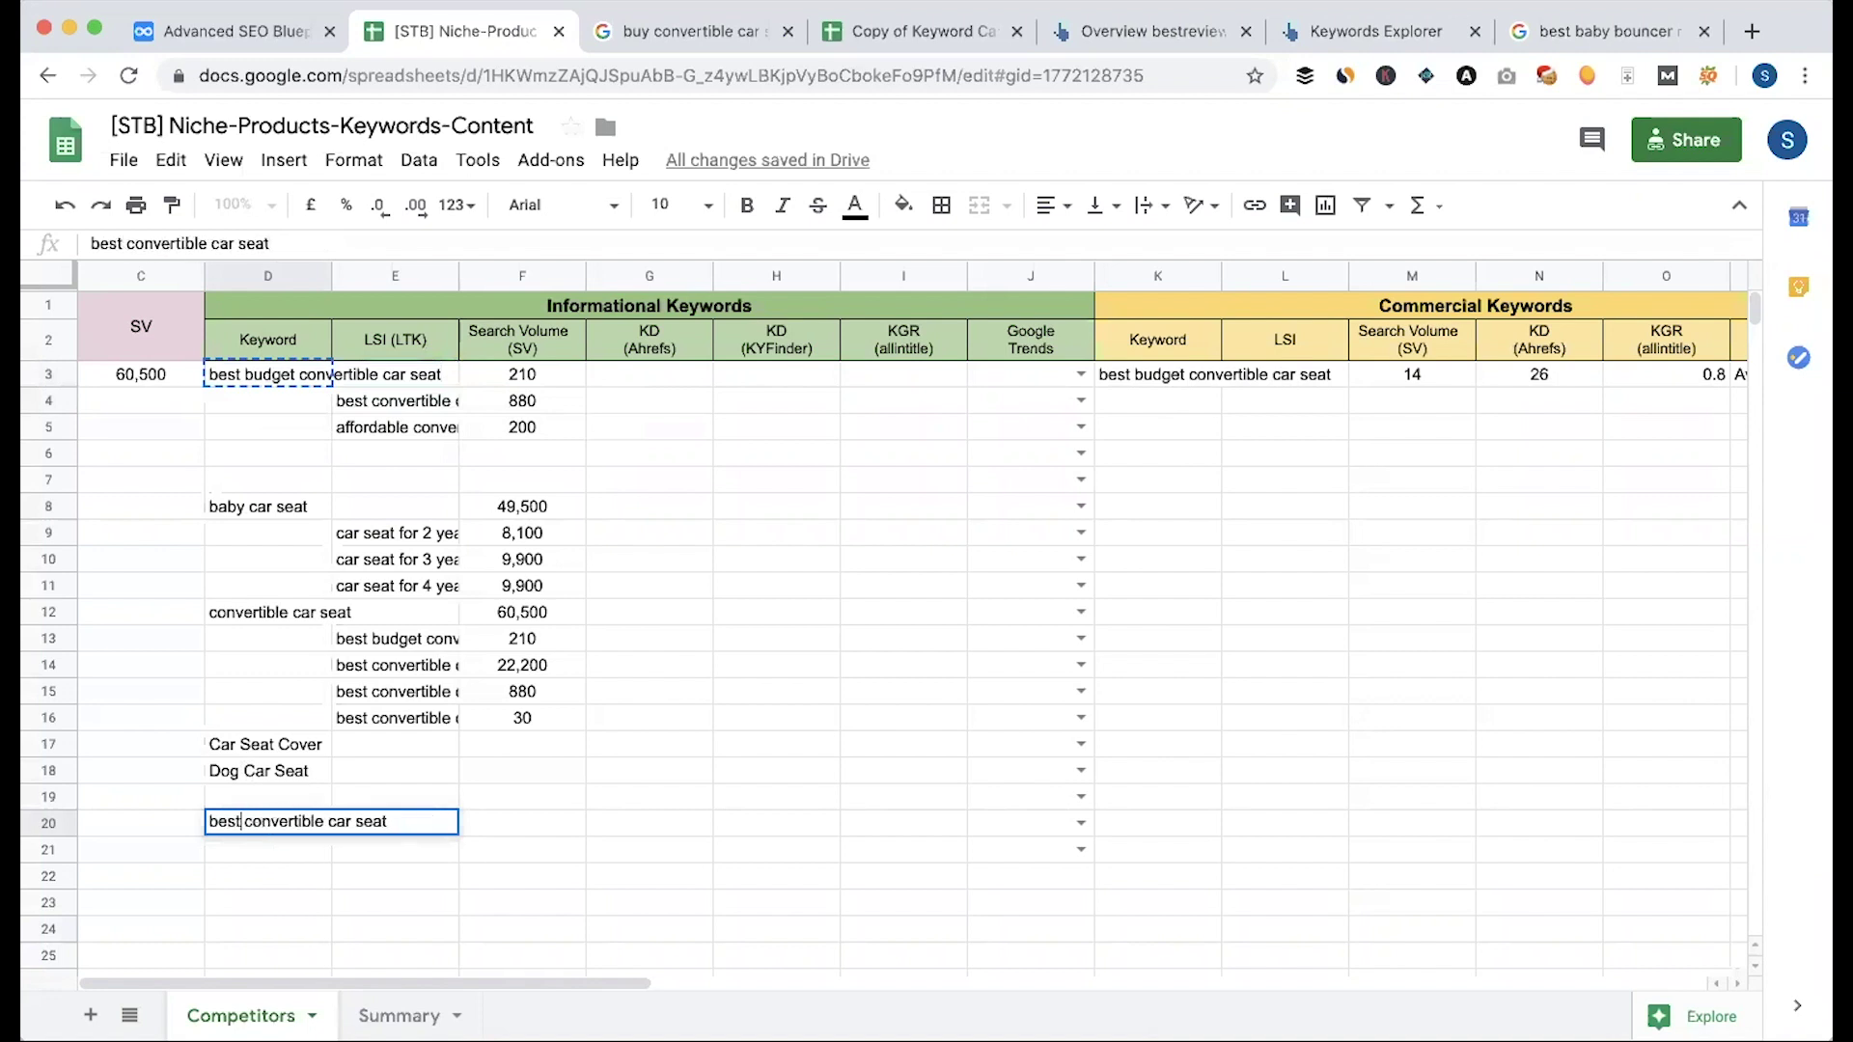
key(Return)
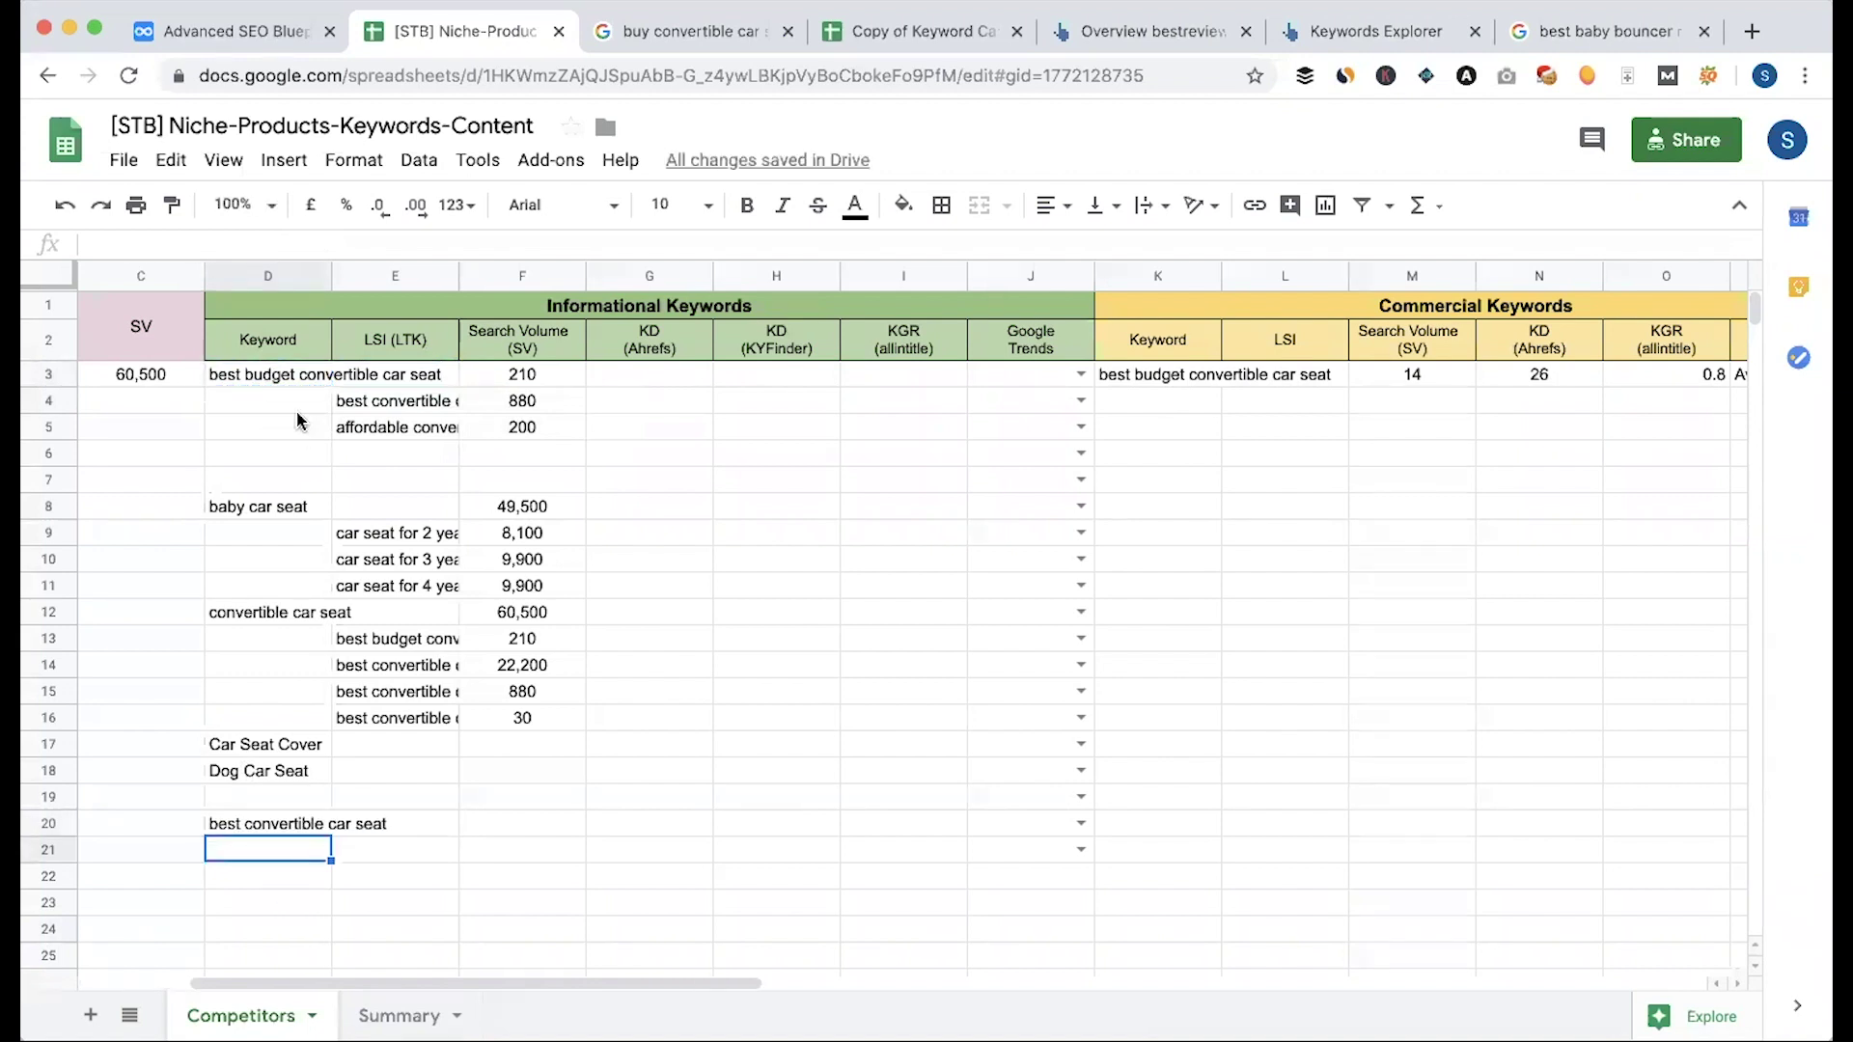
click(274, 384)
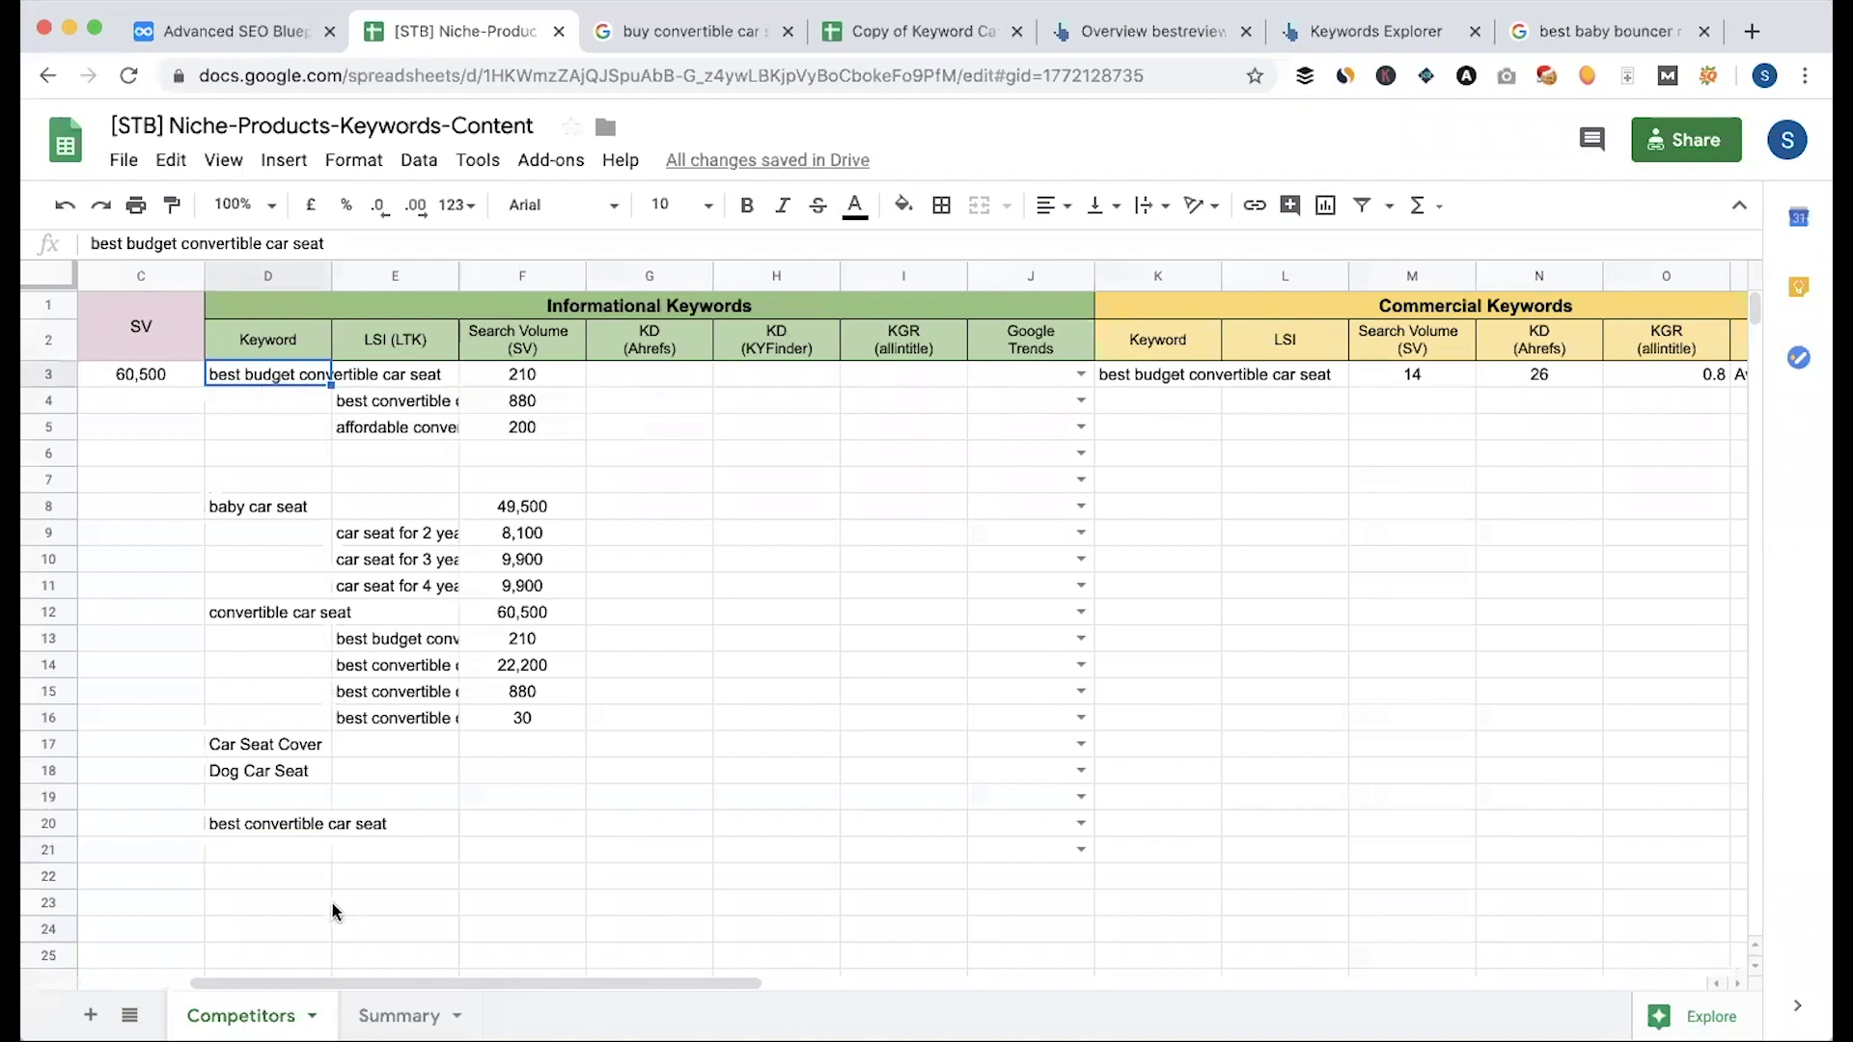
click(270, 836)
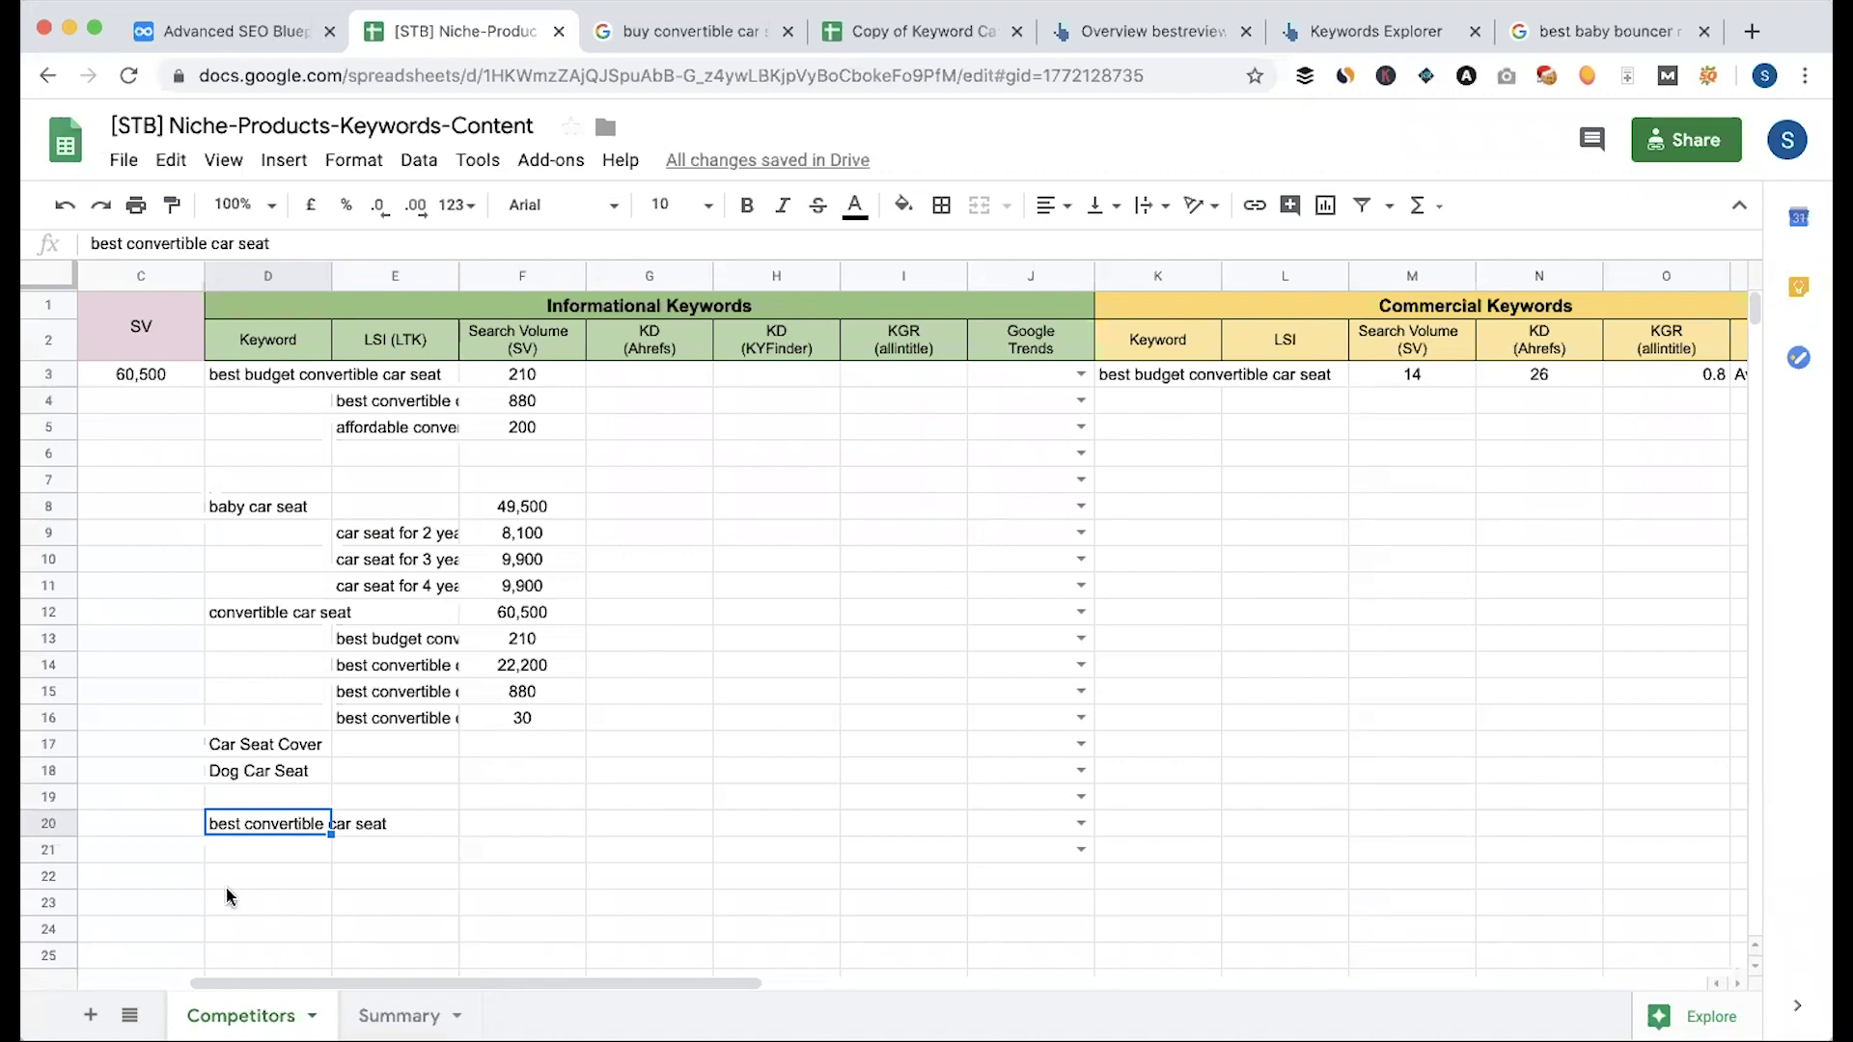
double_click(292, 830)
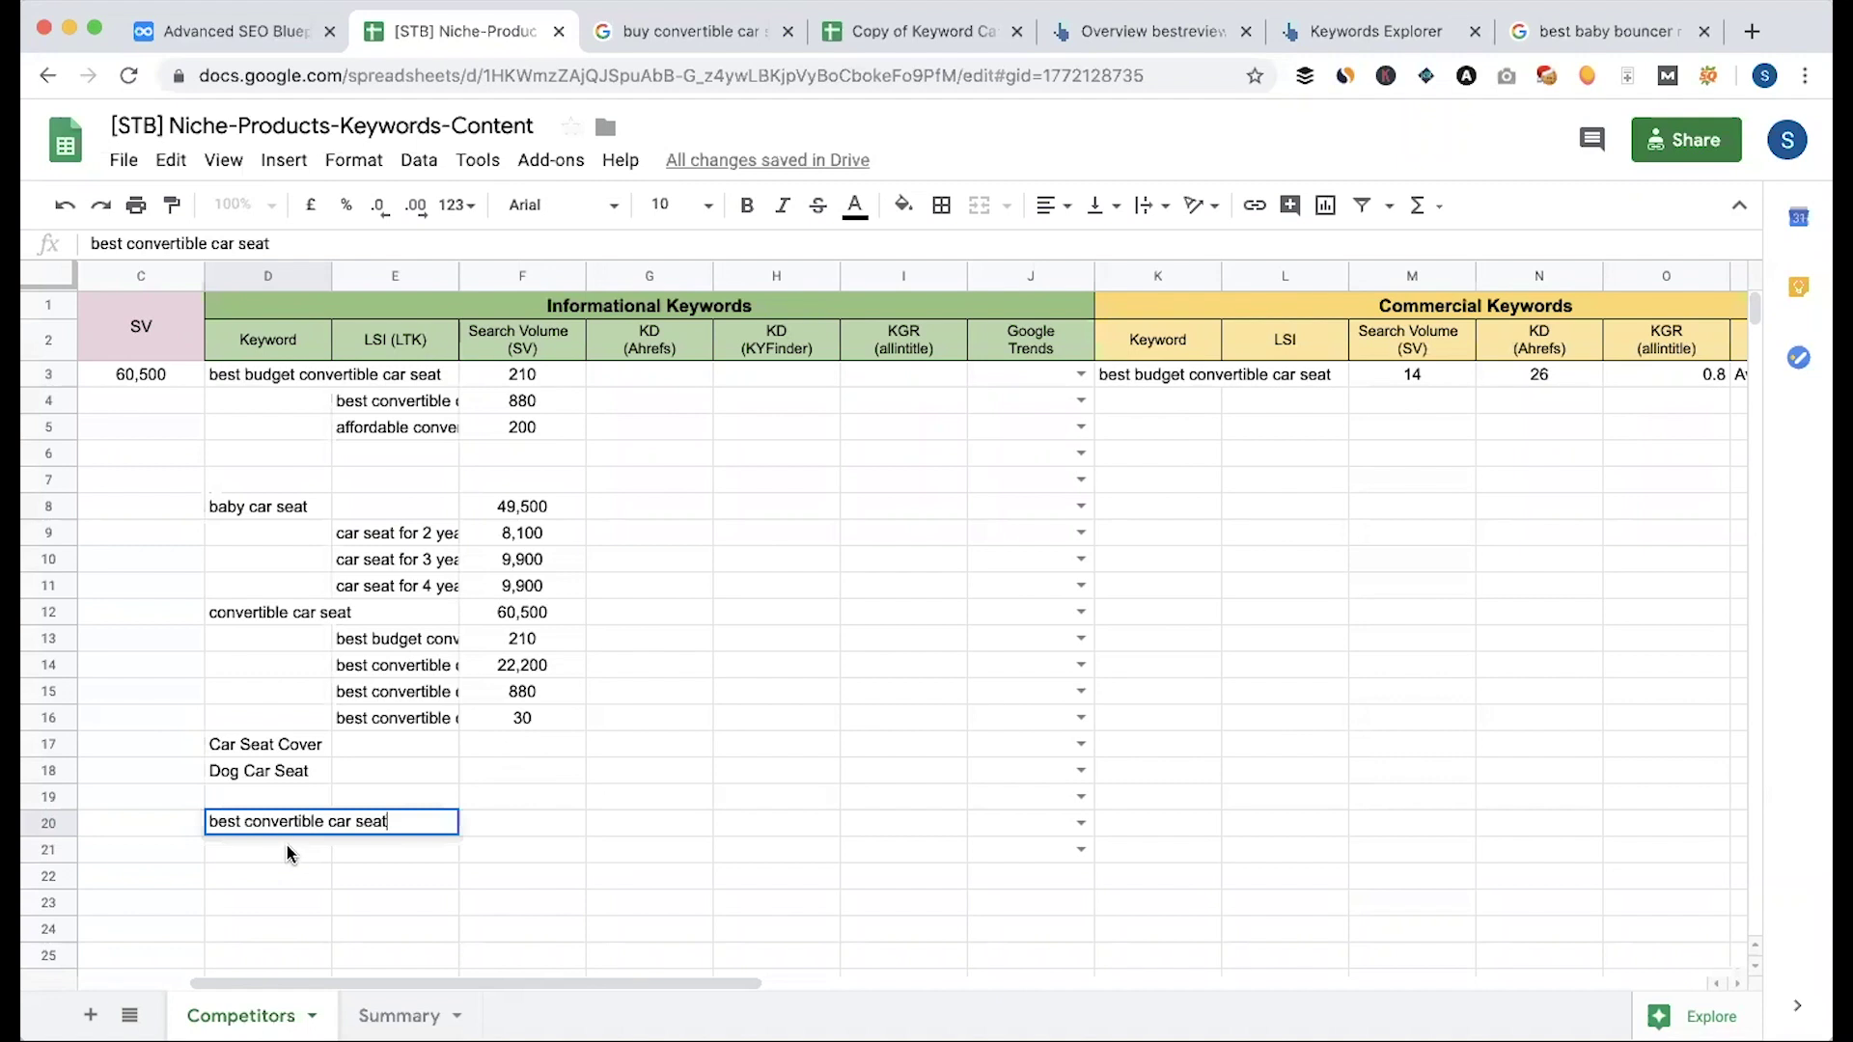
click(298, 852)
click(273, 386)
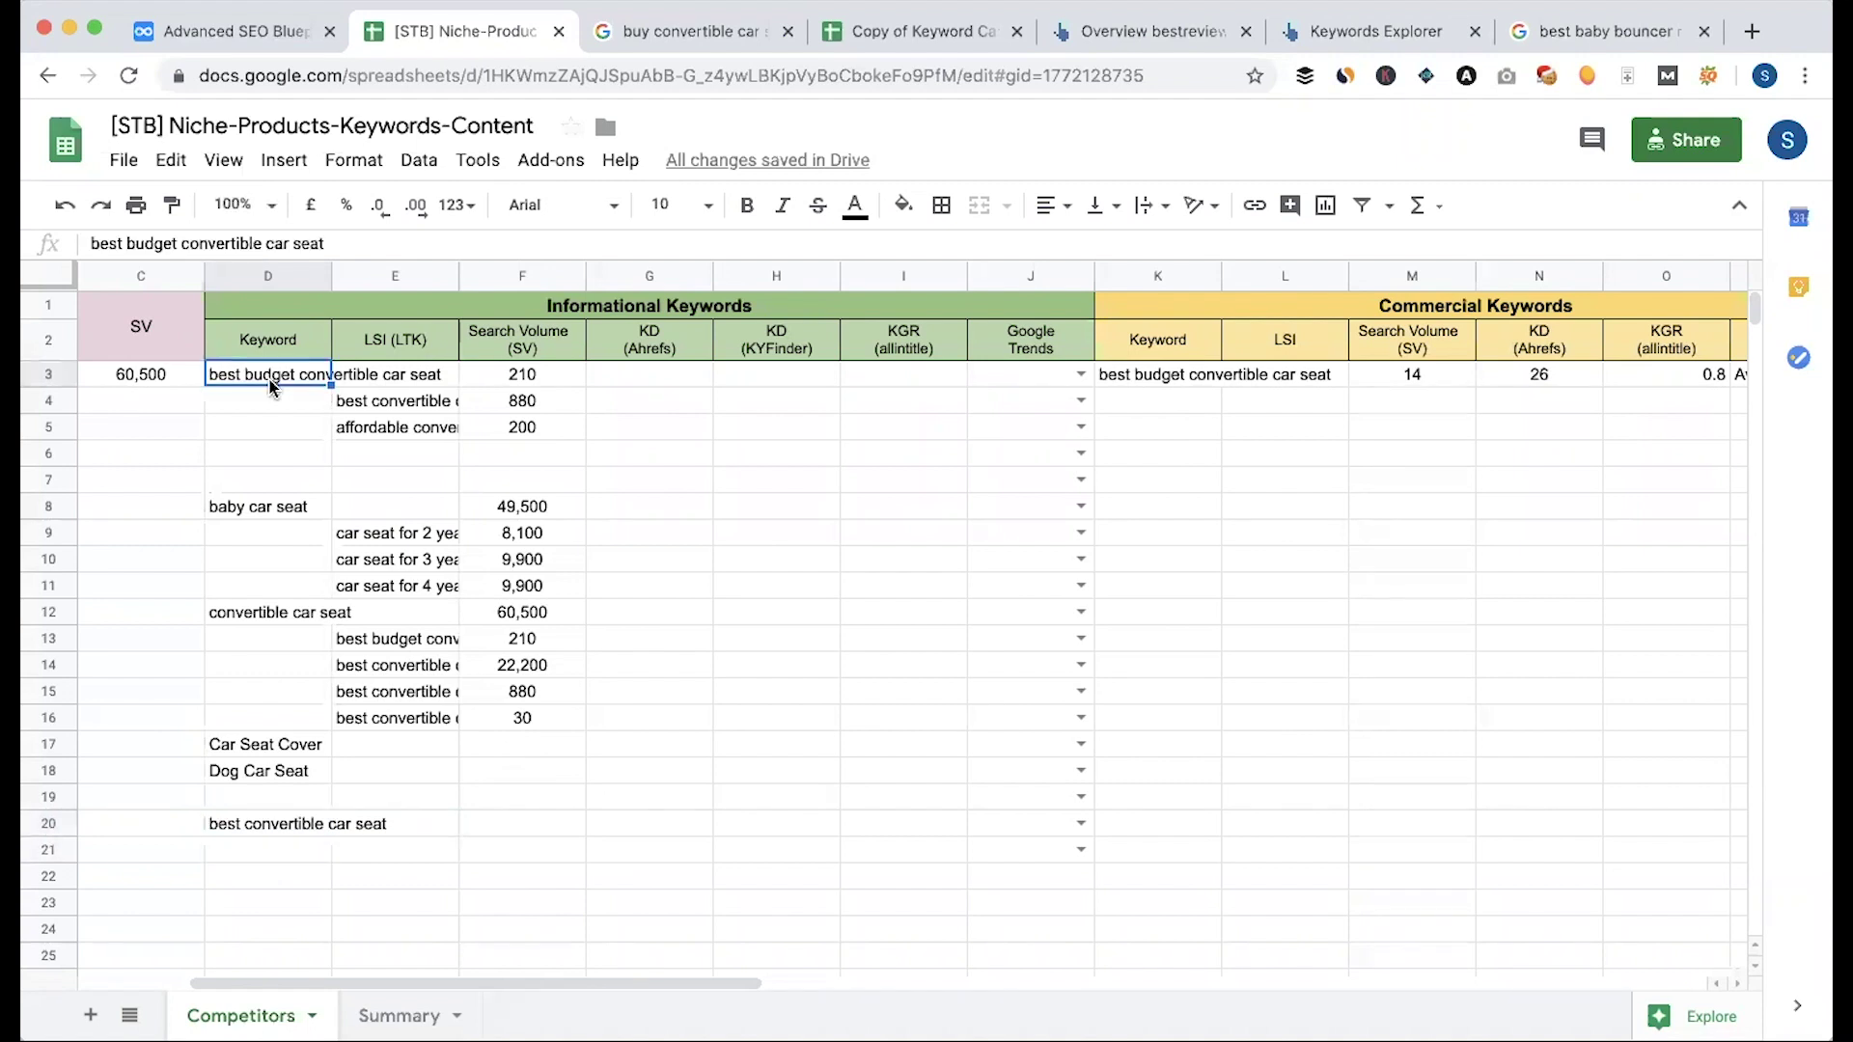
click(388, 832)
shift+click(400, 948)
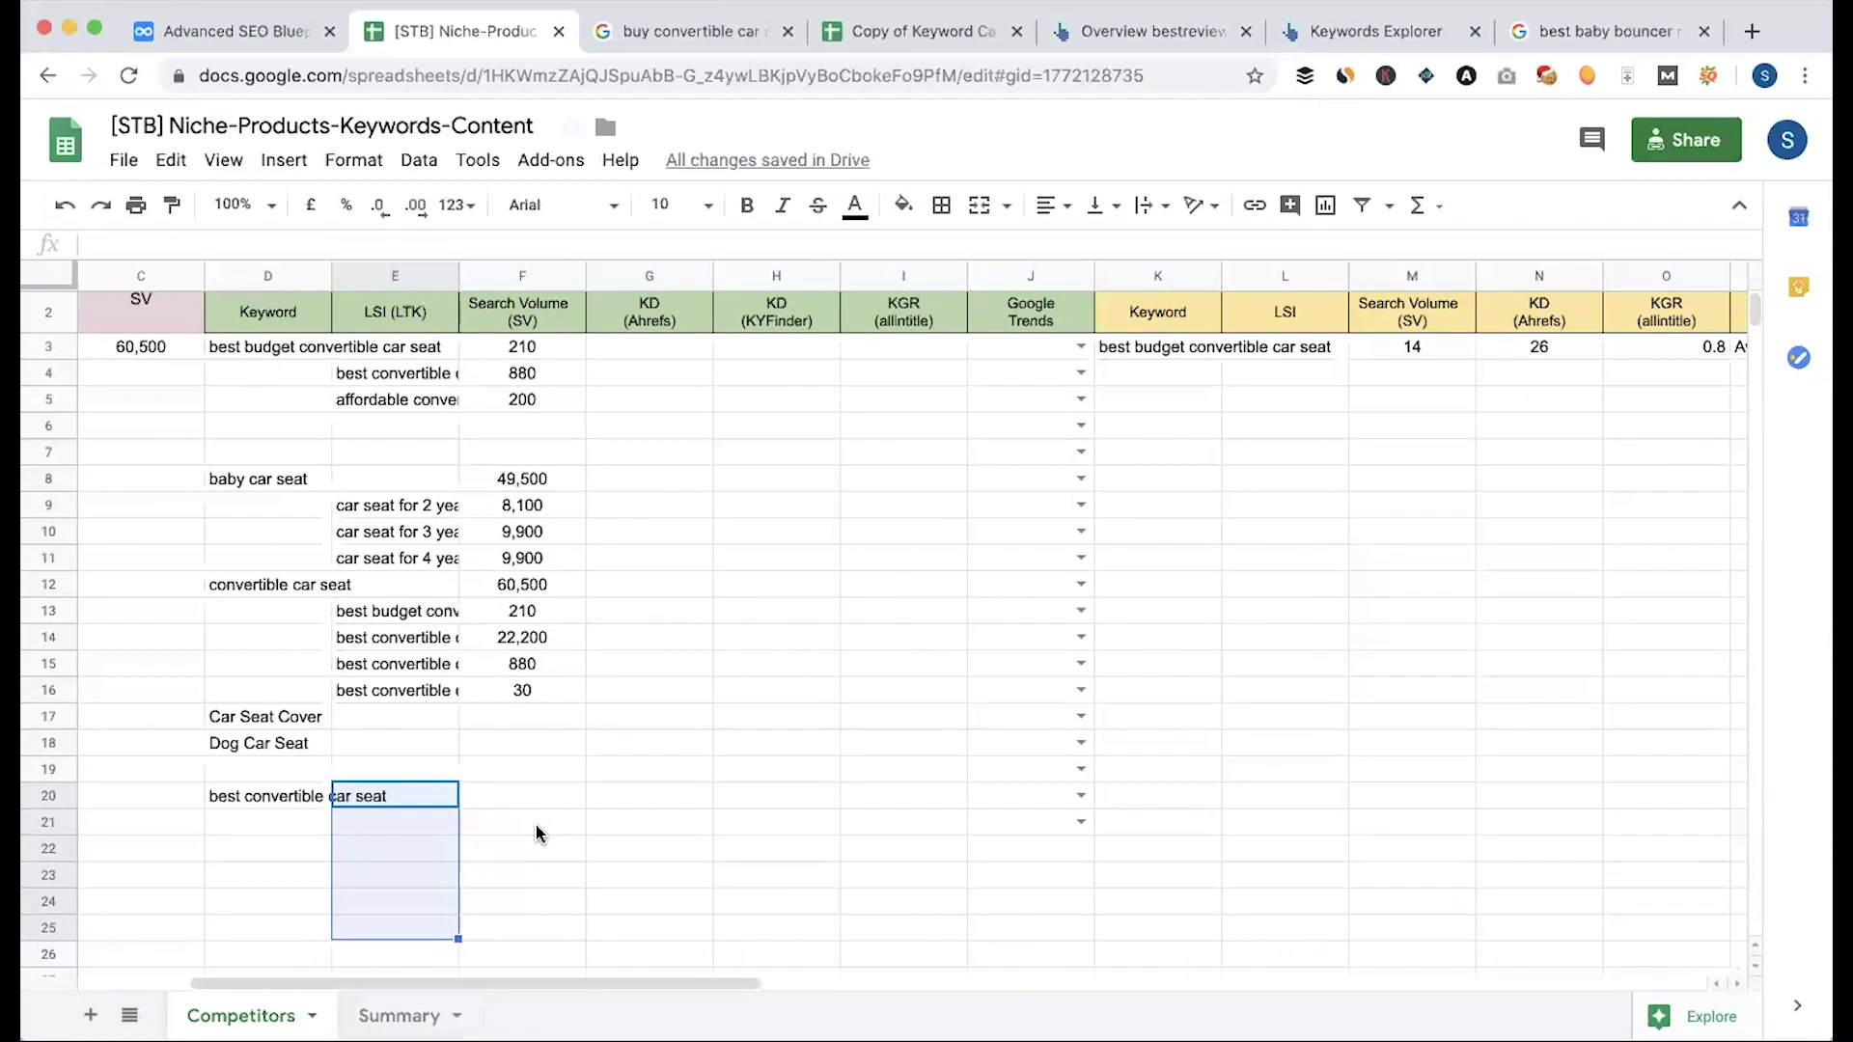
Step: Put 'best budget convertible car seat' from D3 into E21 as the first LSI keyword
click(260, 809)
click(266, 847)
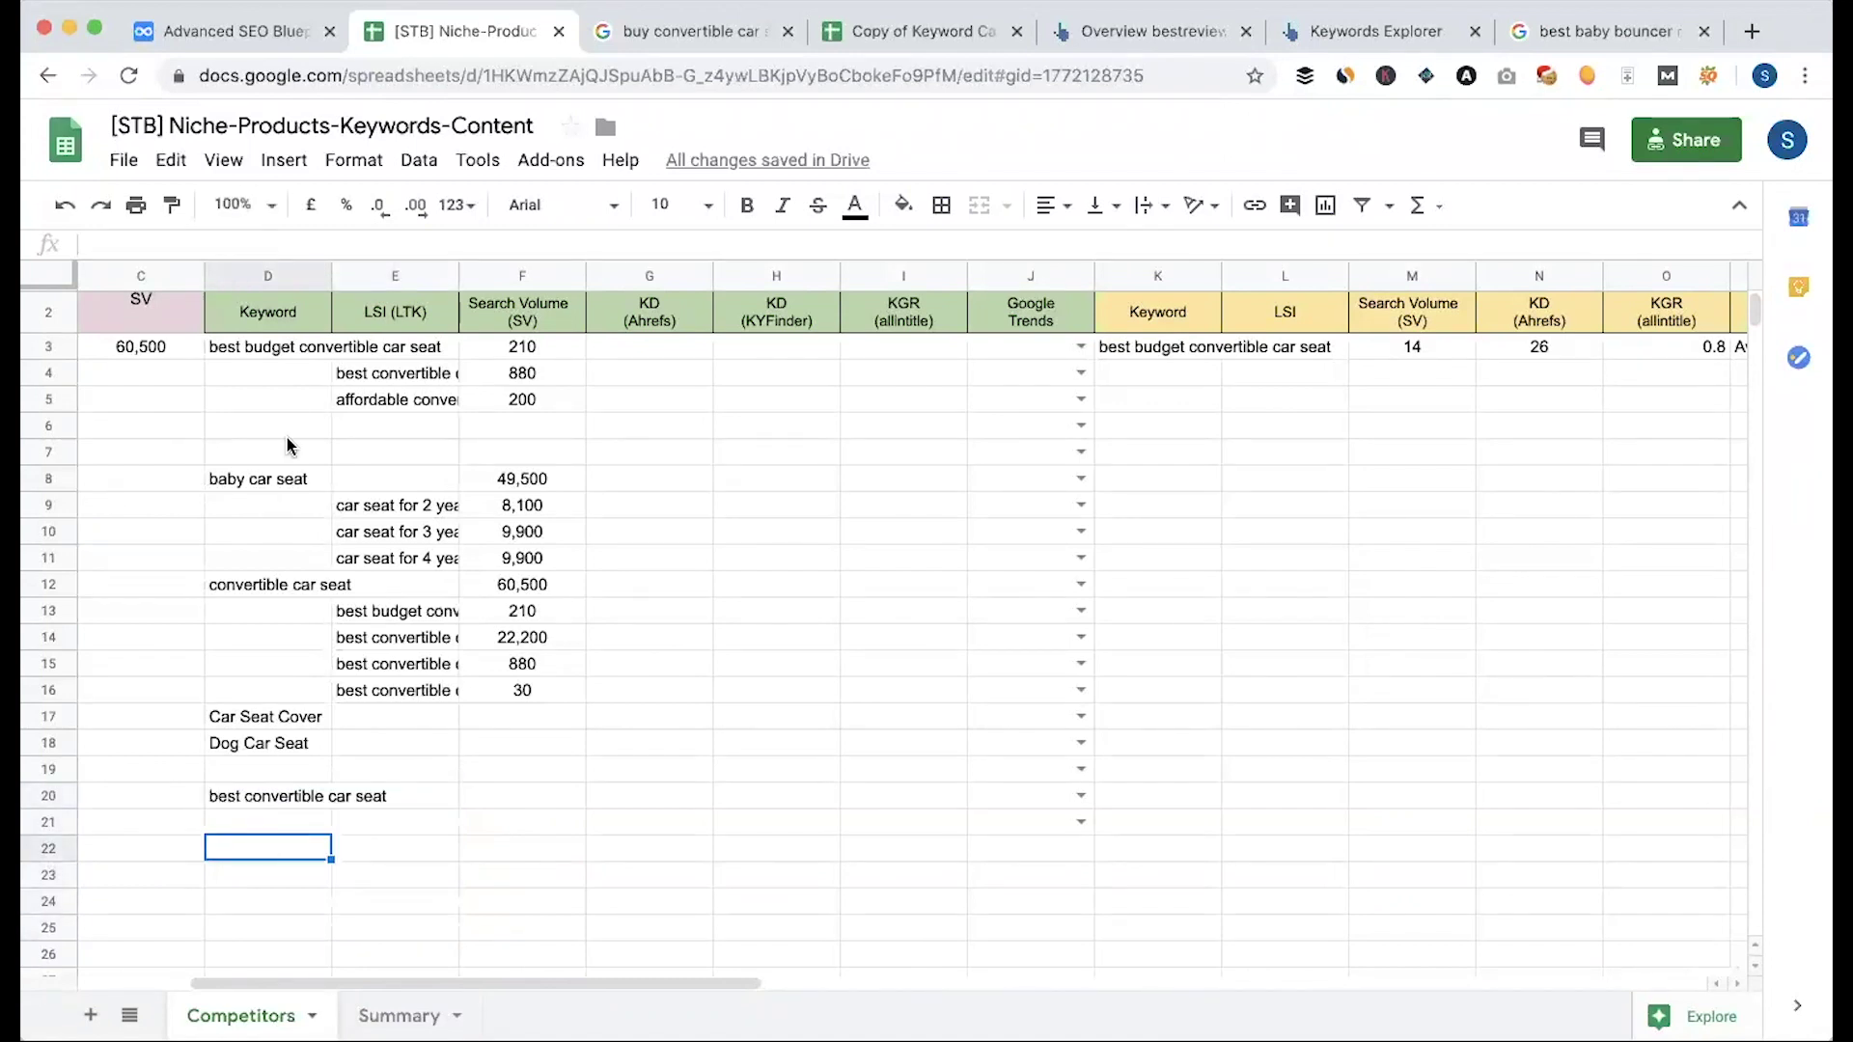
click(263, 349)
click(263, 798)
key(ctrl+c)
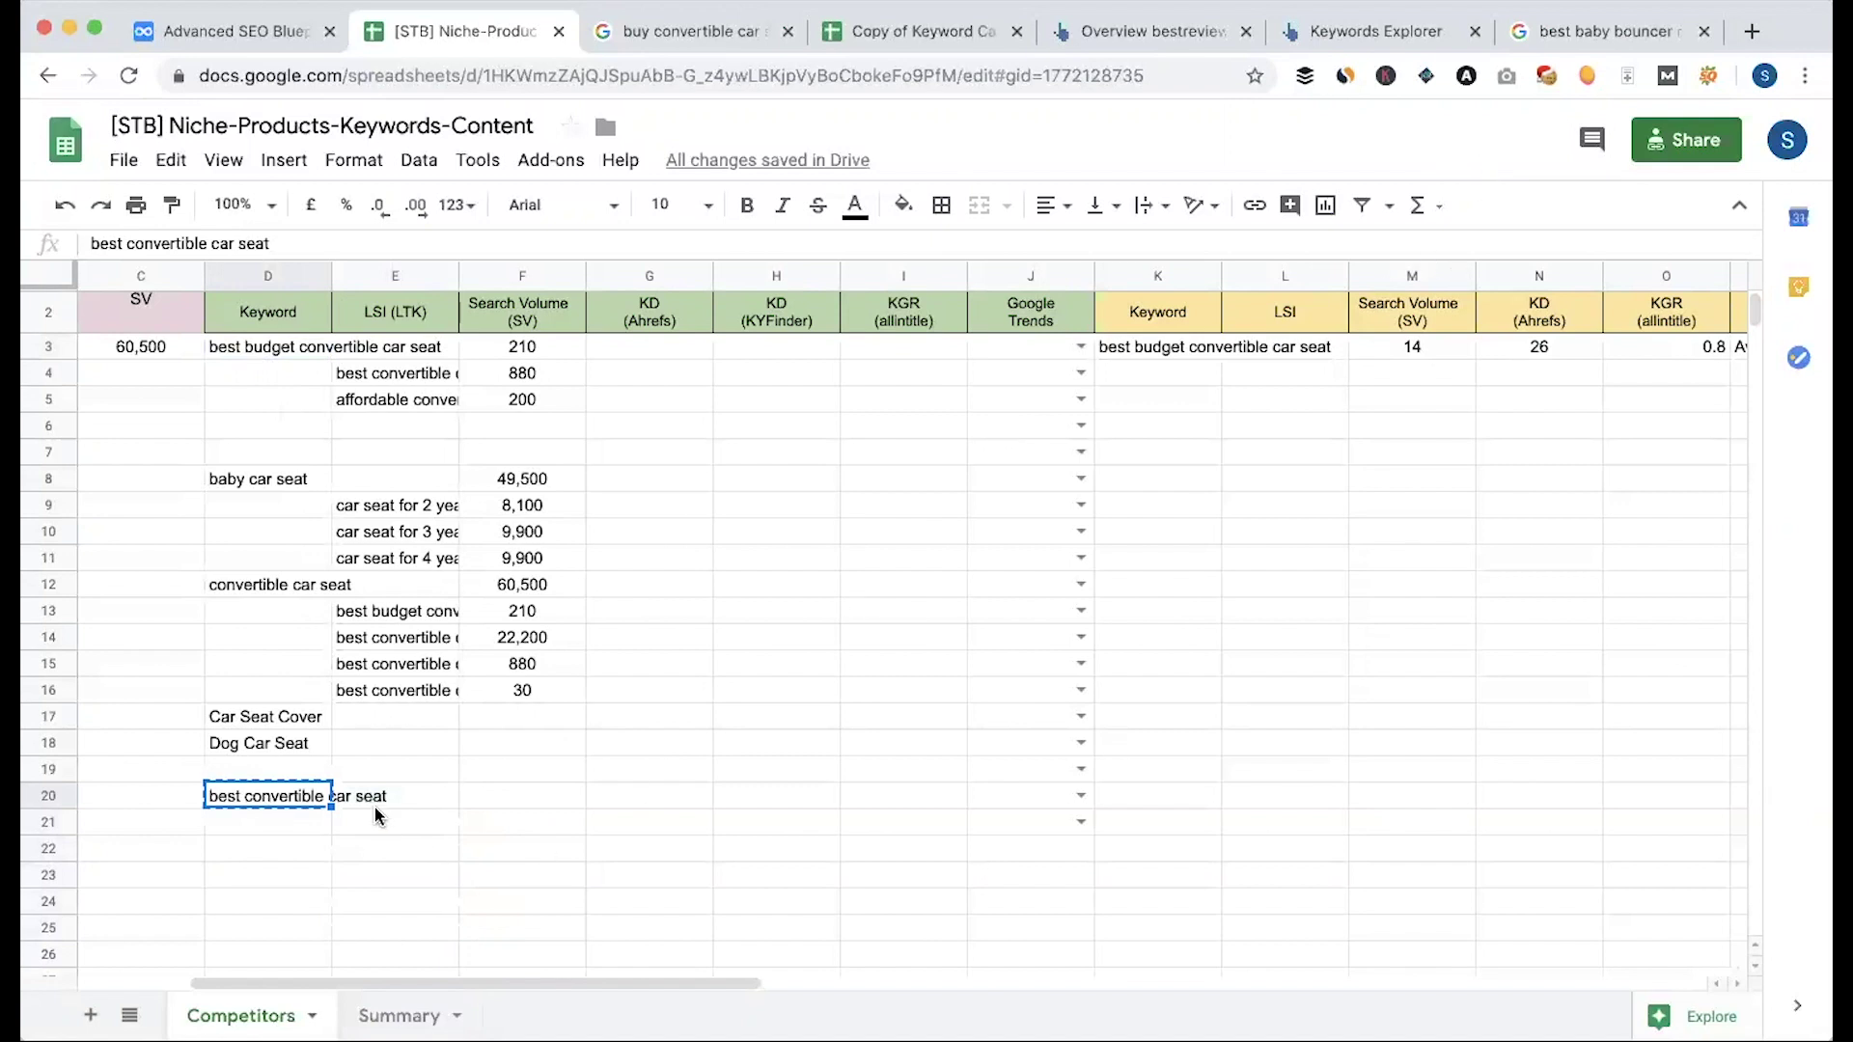
click(289, 355)
click(302, 372)
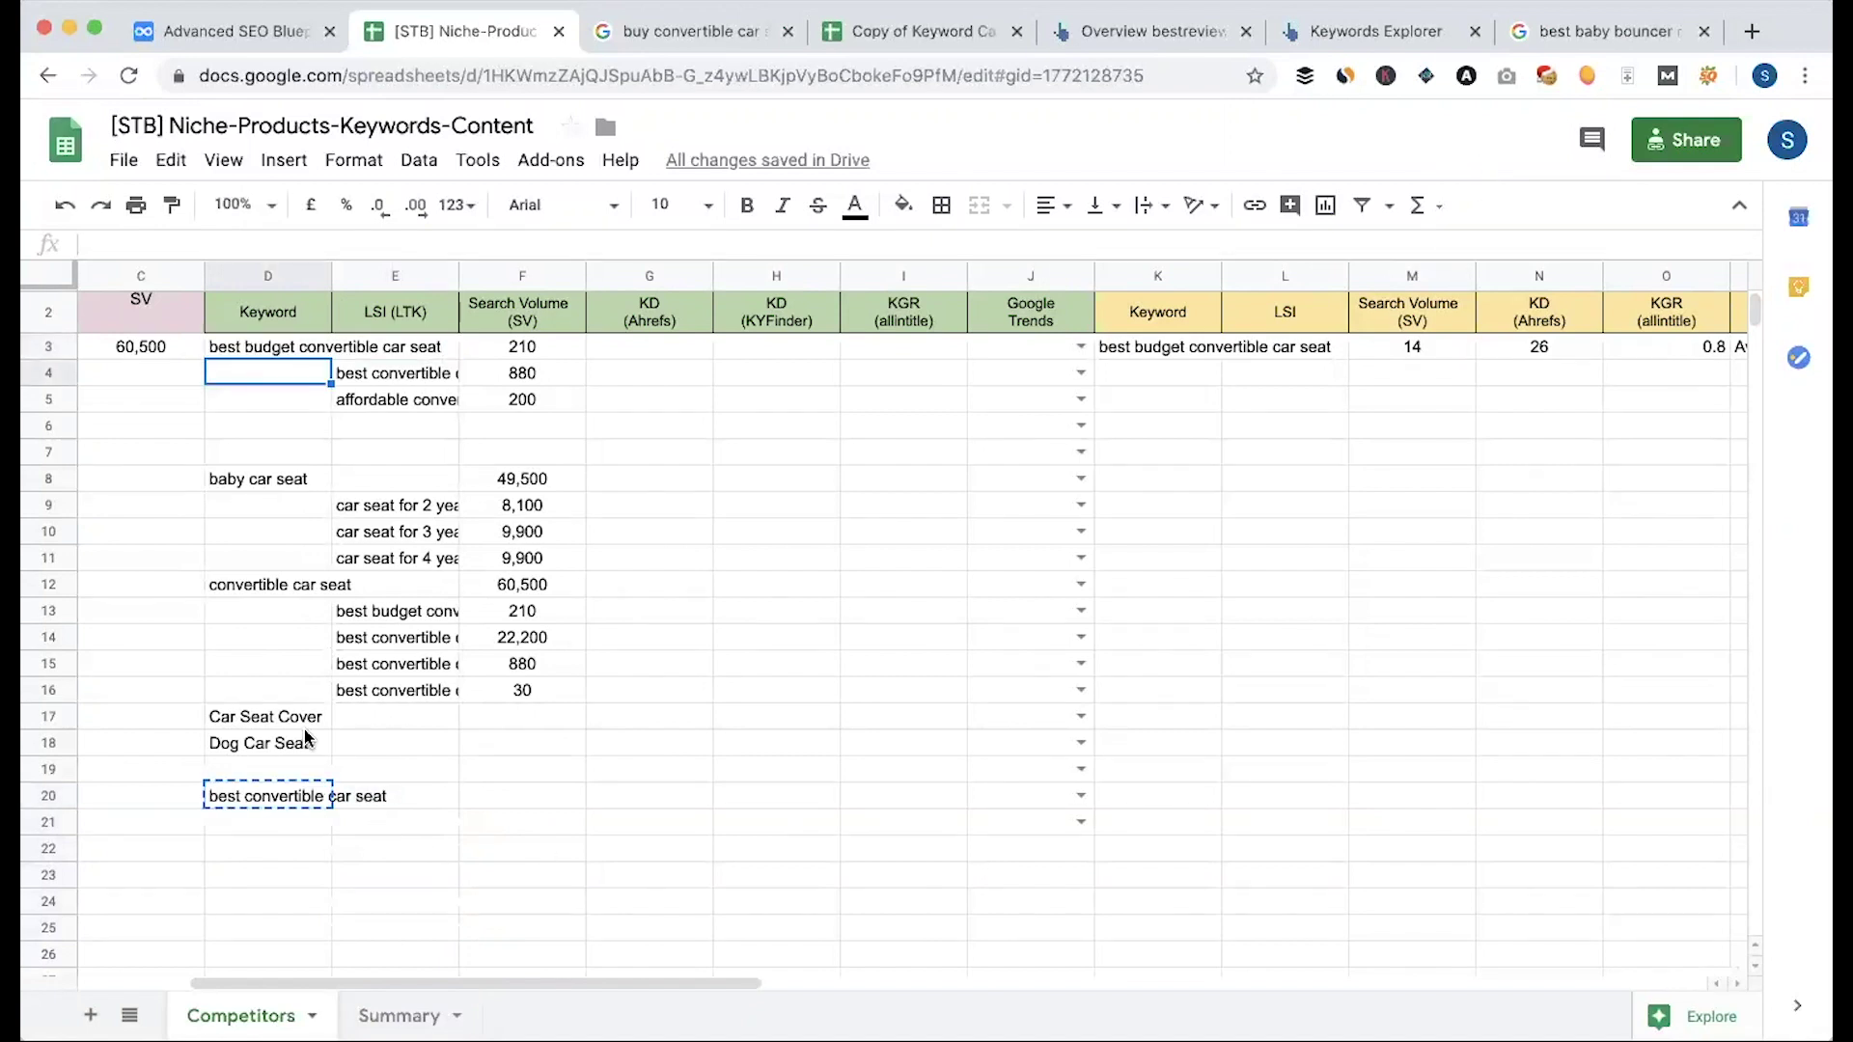
click(270, 797)
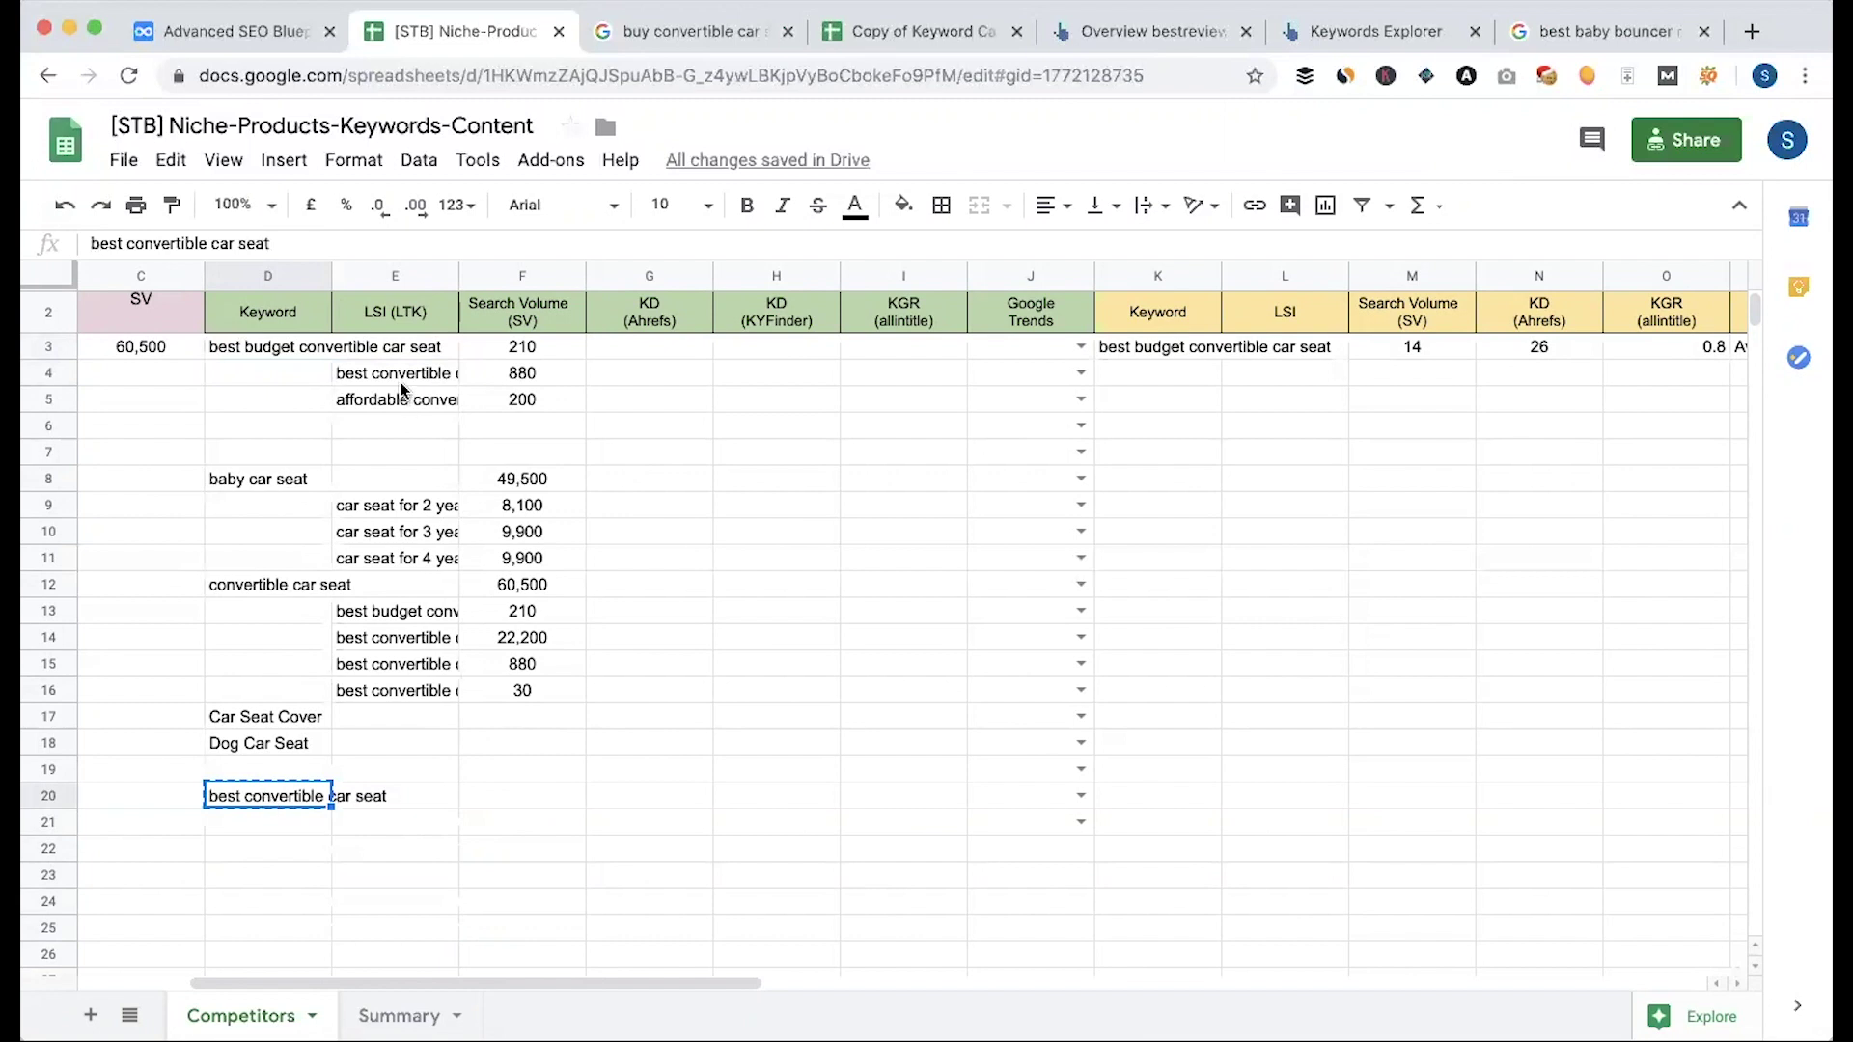
click(273, 350)
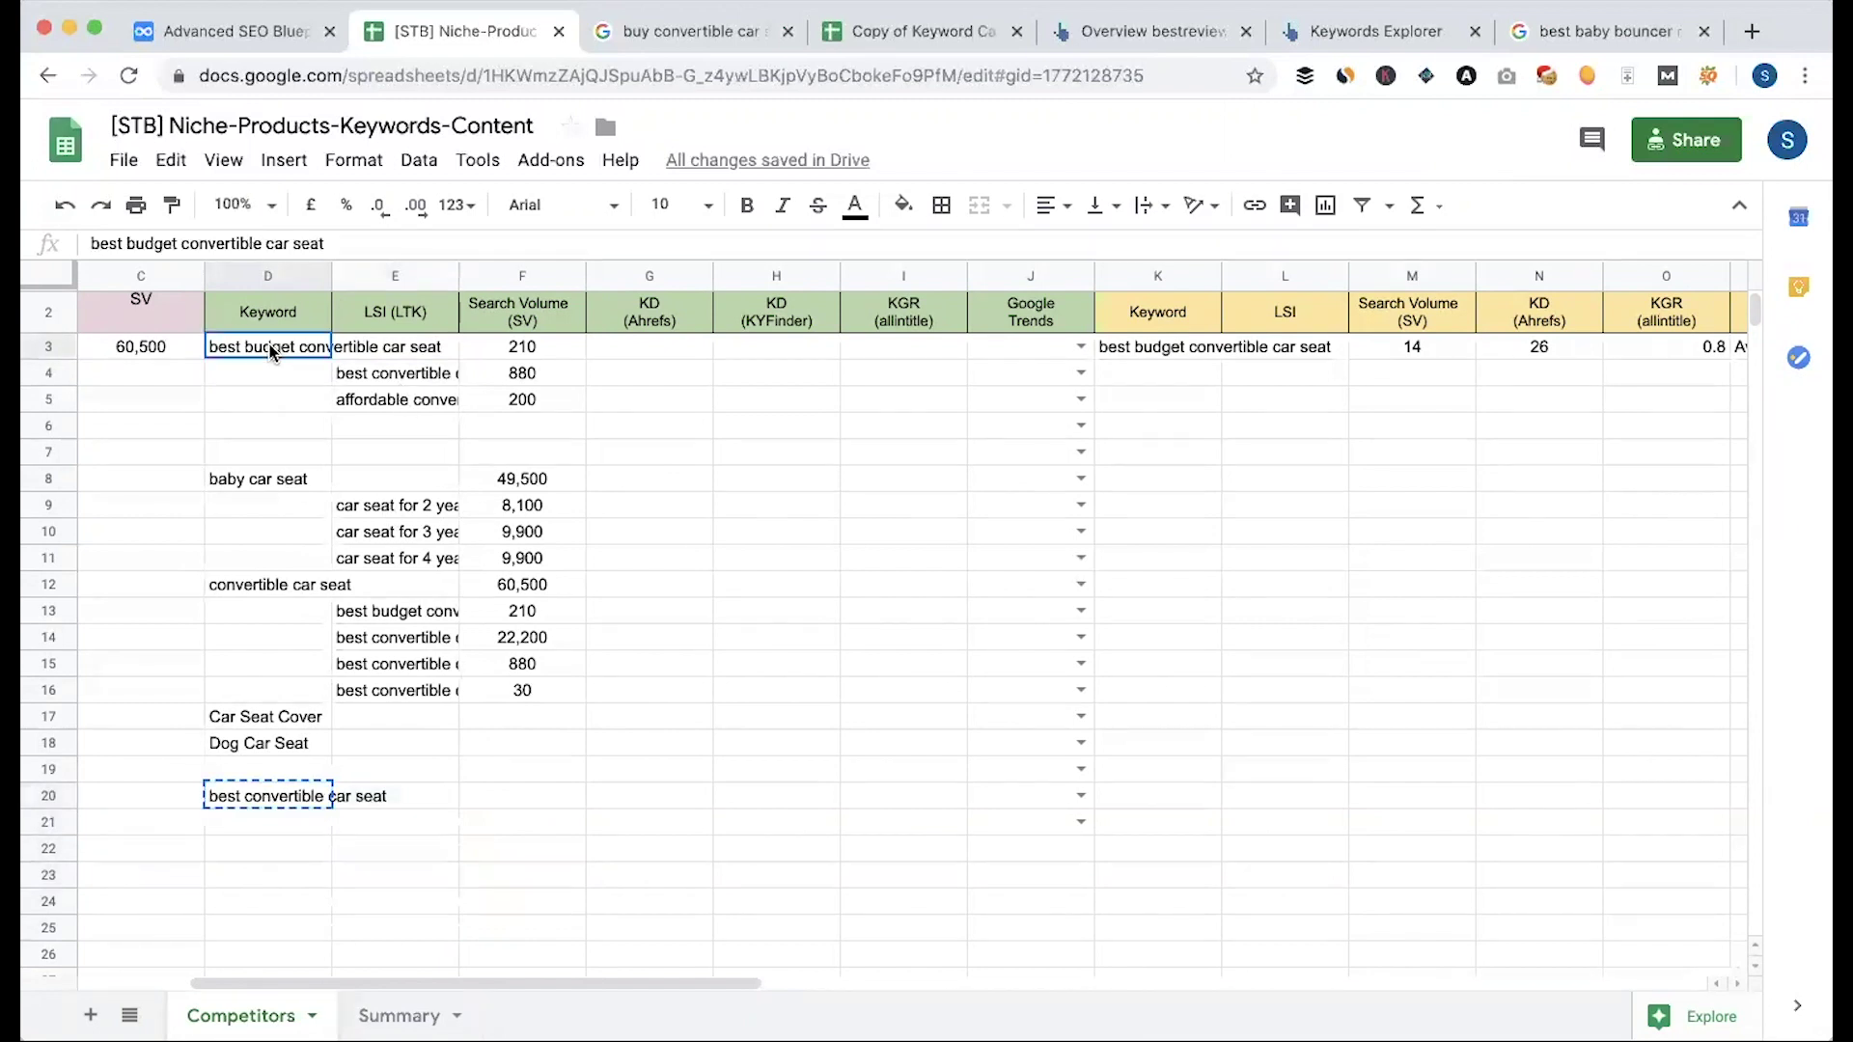
key(ctrl+c)
click(396, 822)
key(ctrl+v)
Step: Fill E22:E24 with the three convertible car seat variants copied from E14:E16
drag(395, 505, 396, 558)
key(ctrl+c)
click(398, 849)
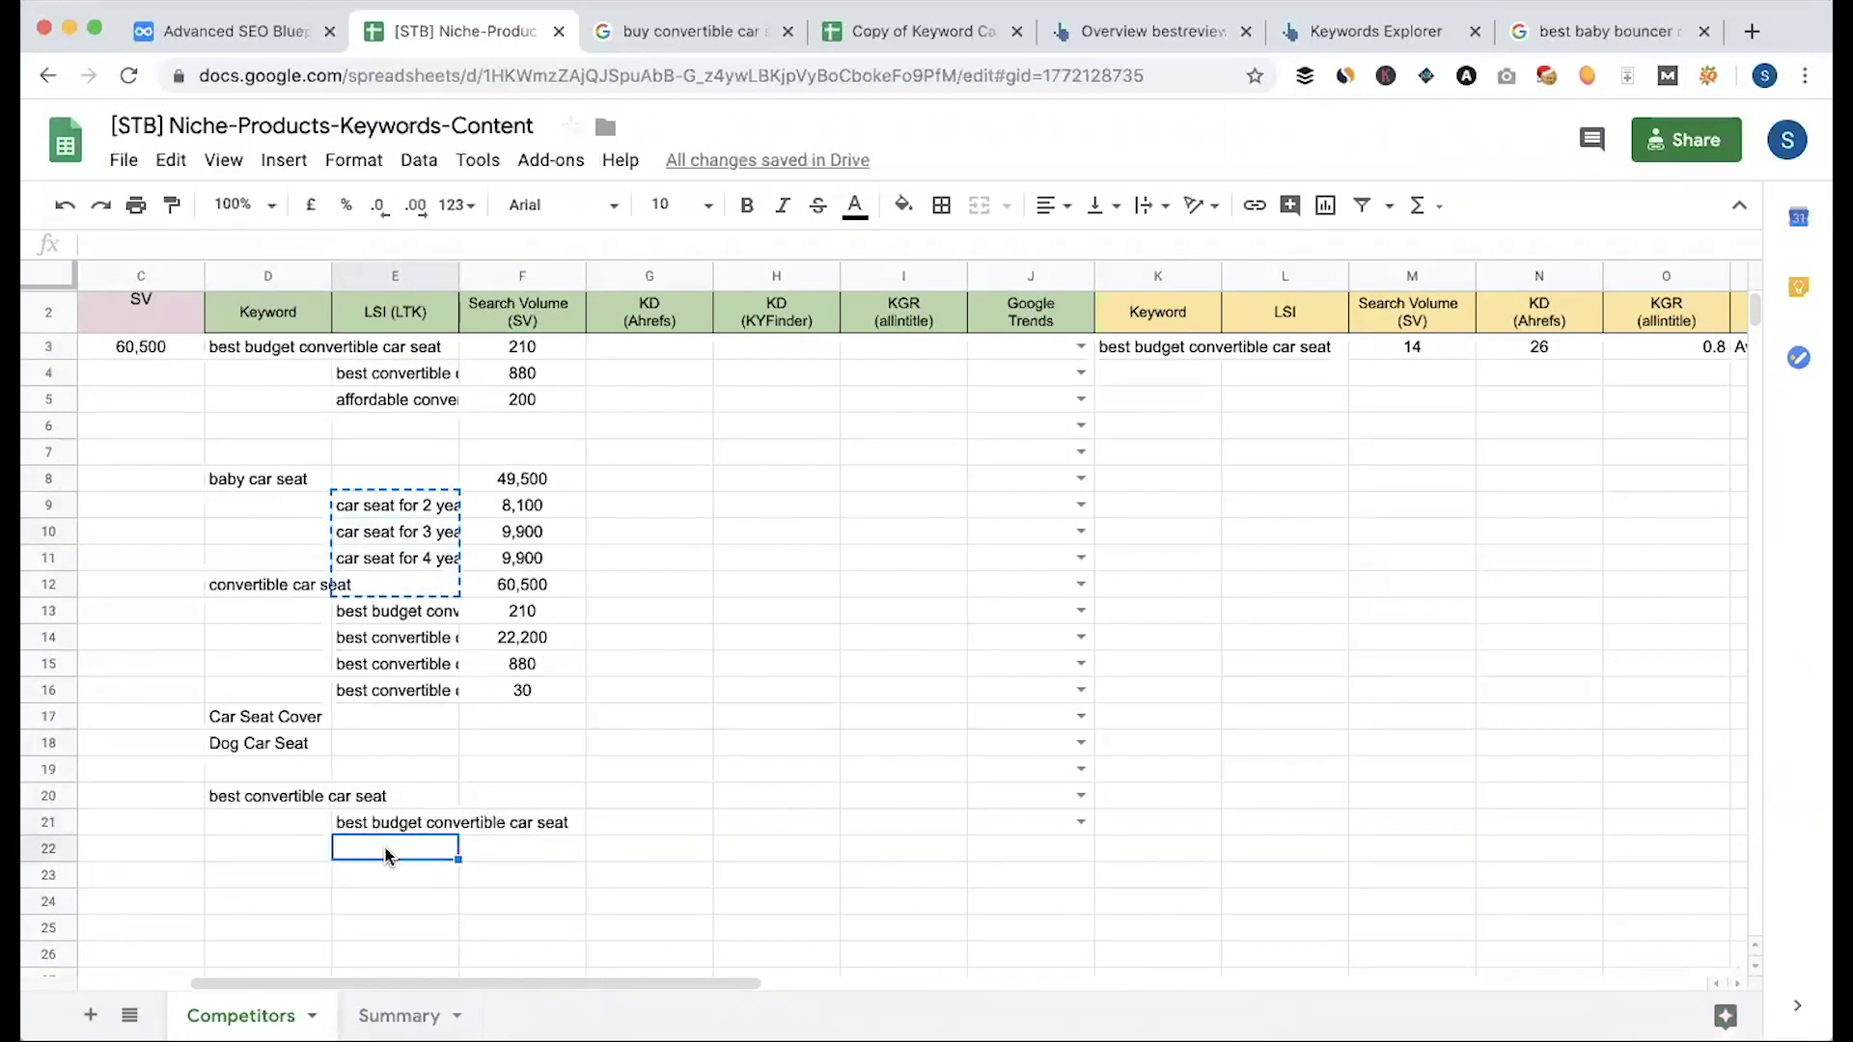
key(ctrl+v)
key(ctrl+z)
drag(396, 637, 396, 688)
key(ctrl+c)
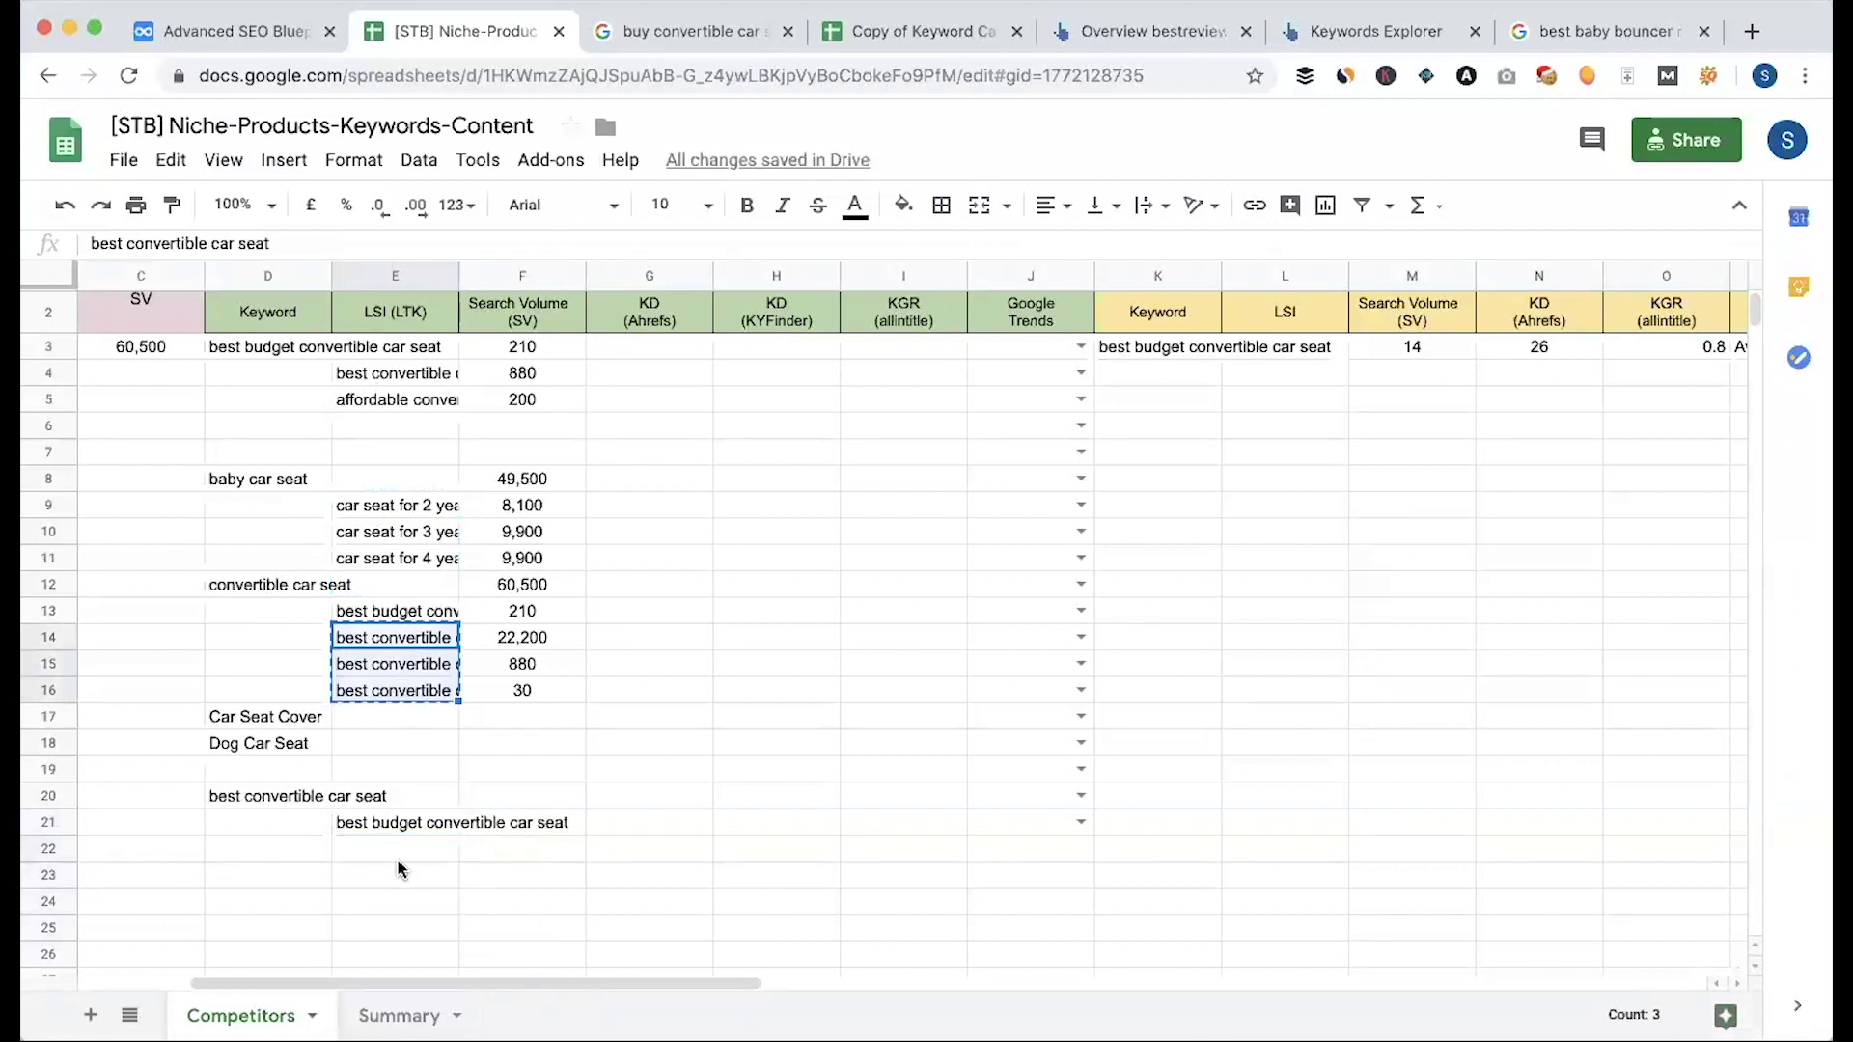
click(390, 857)
key(ctrl+v)
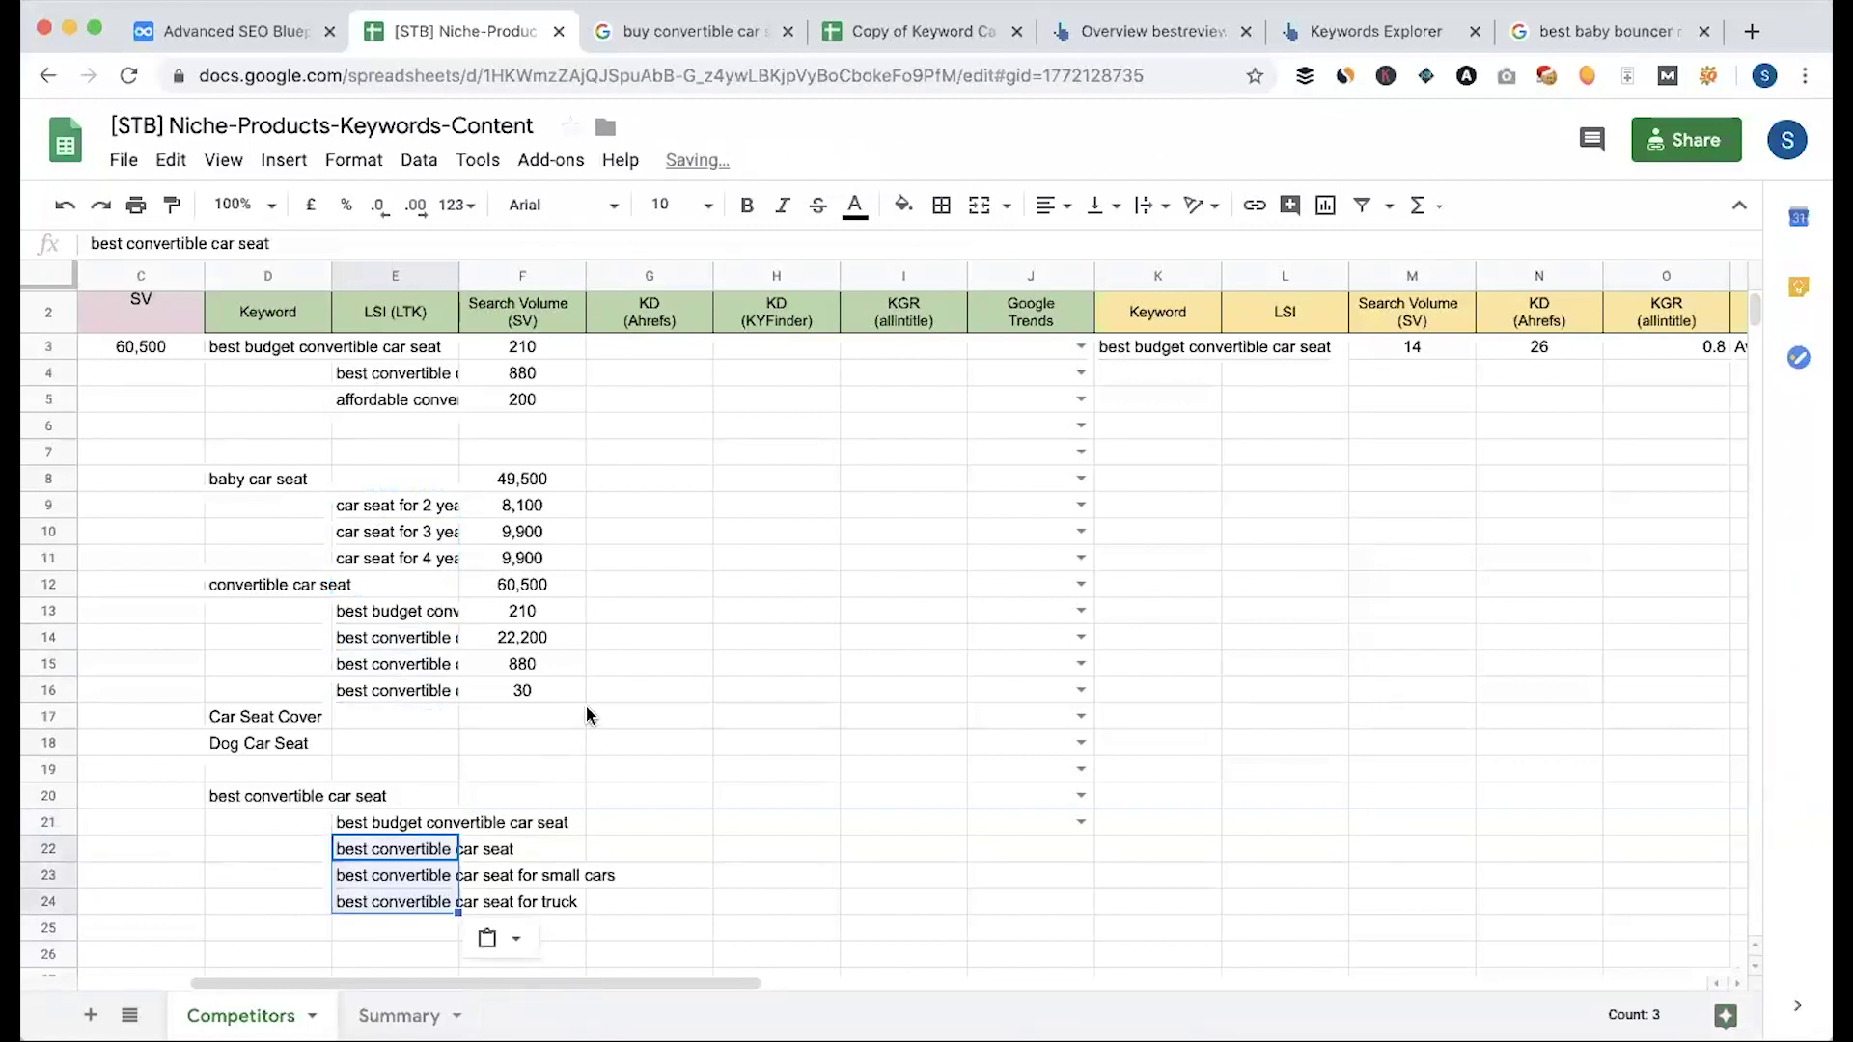
Step: Select the new keyword group D20:E24 to review it
click(386, 828)
drag(307, 801, 421, 893)
click(421, 885)
drag(311, 797, 415, 908)
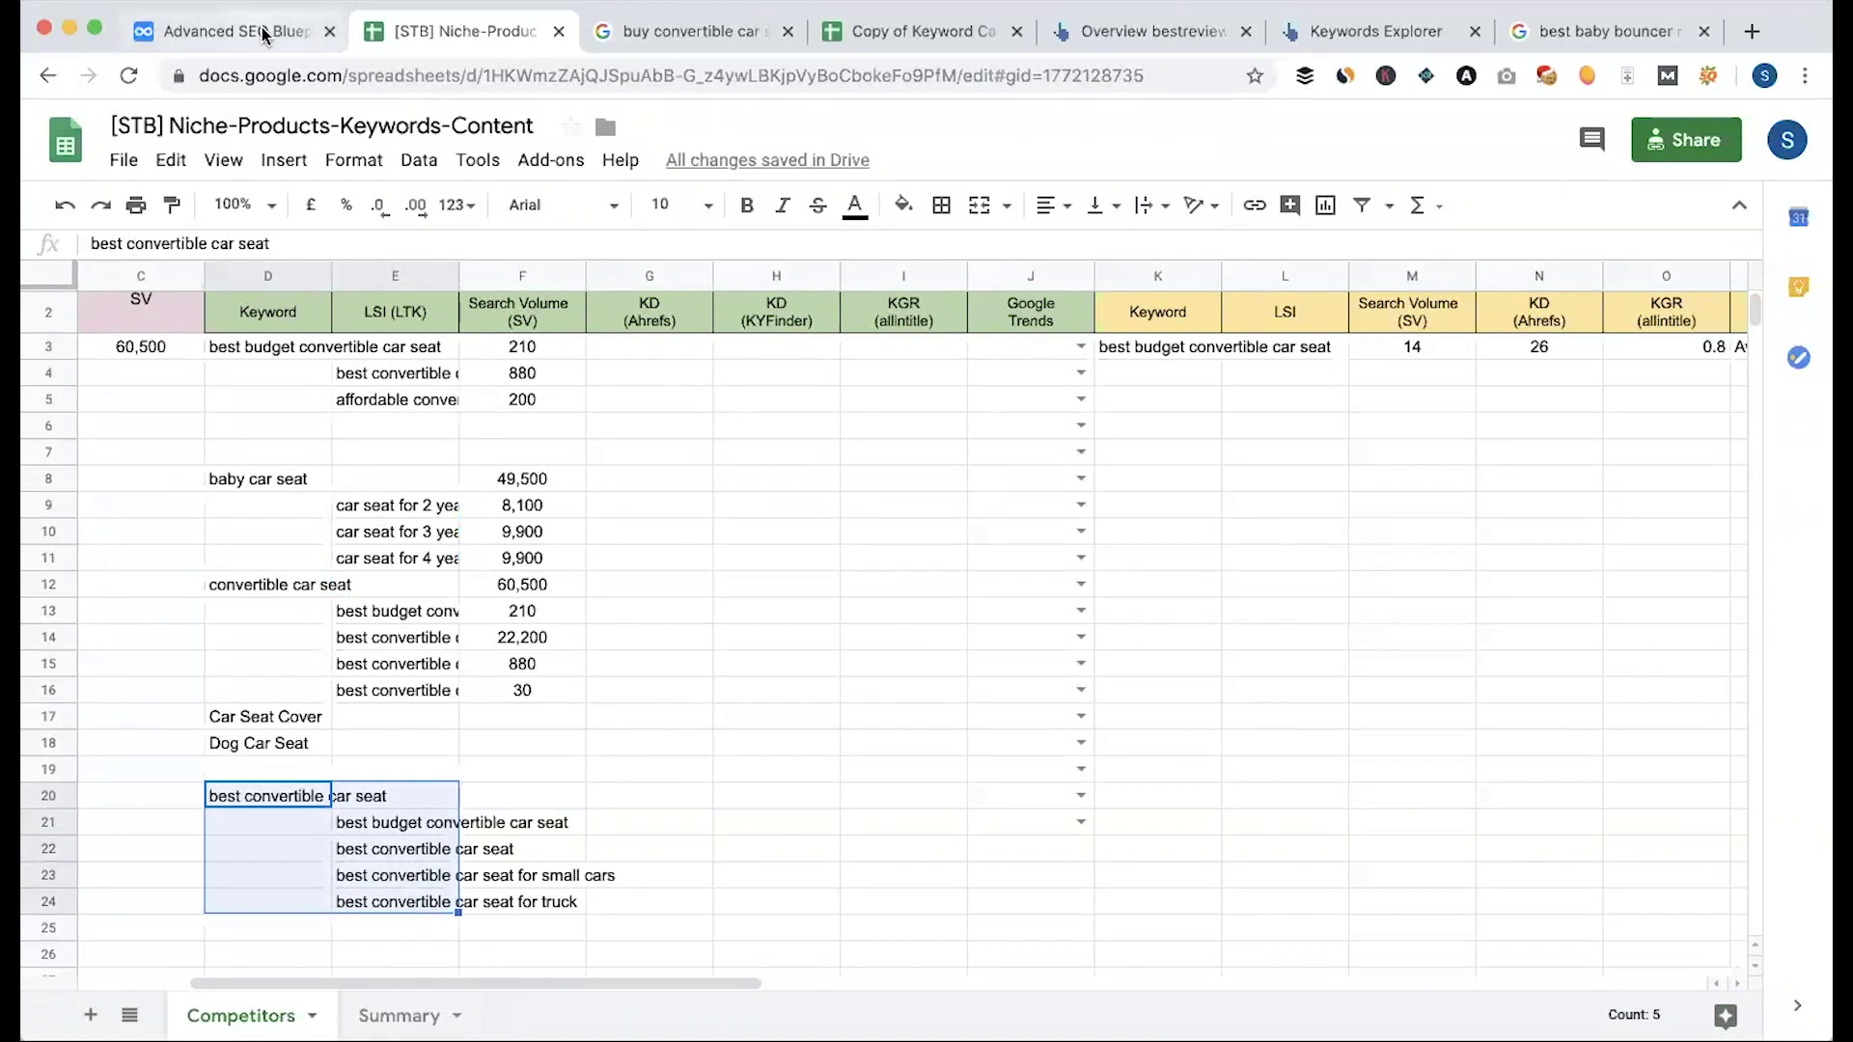
click(207, 31)
Step: Highlight 'keyword stuffing across multiple pages' in the notes, then view Ahrefs' bestreviews.com Organic Keywords
scroll(928, 639, down, 2)
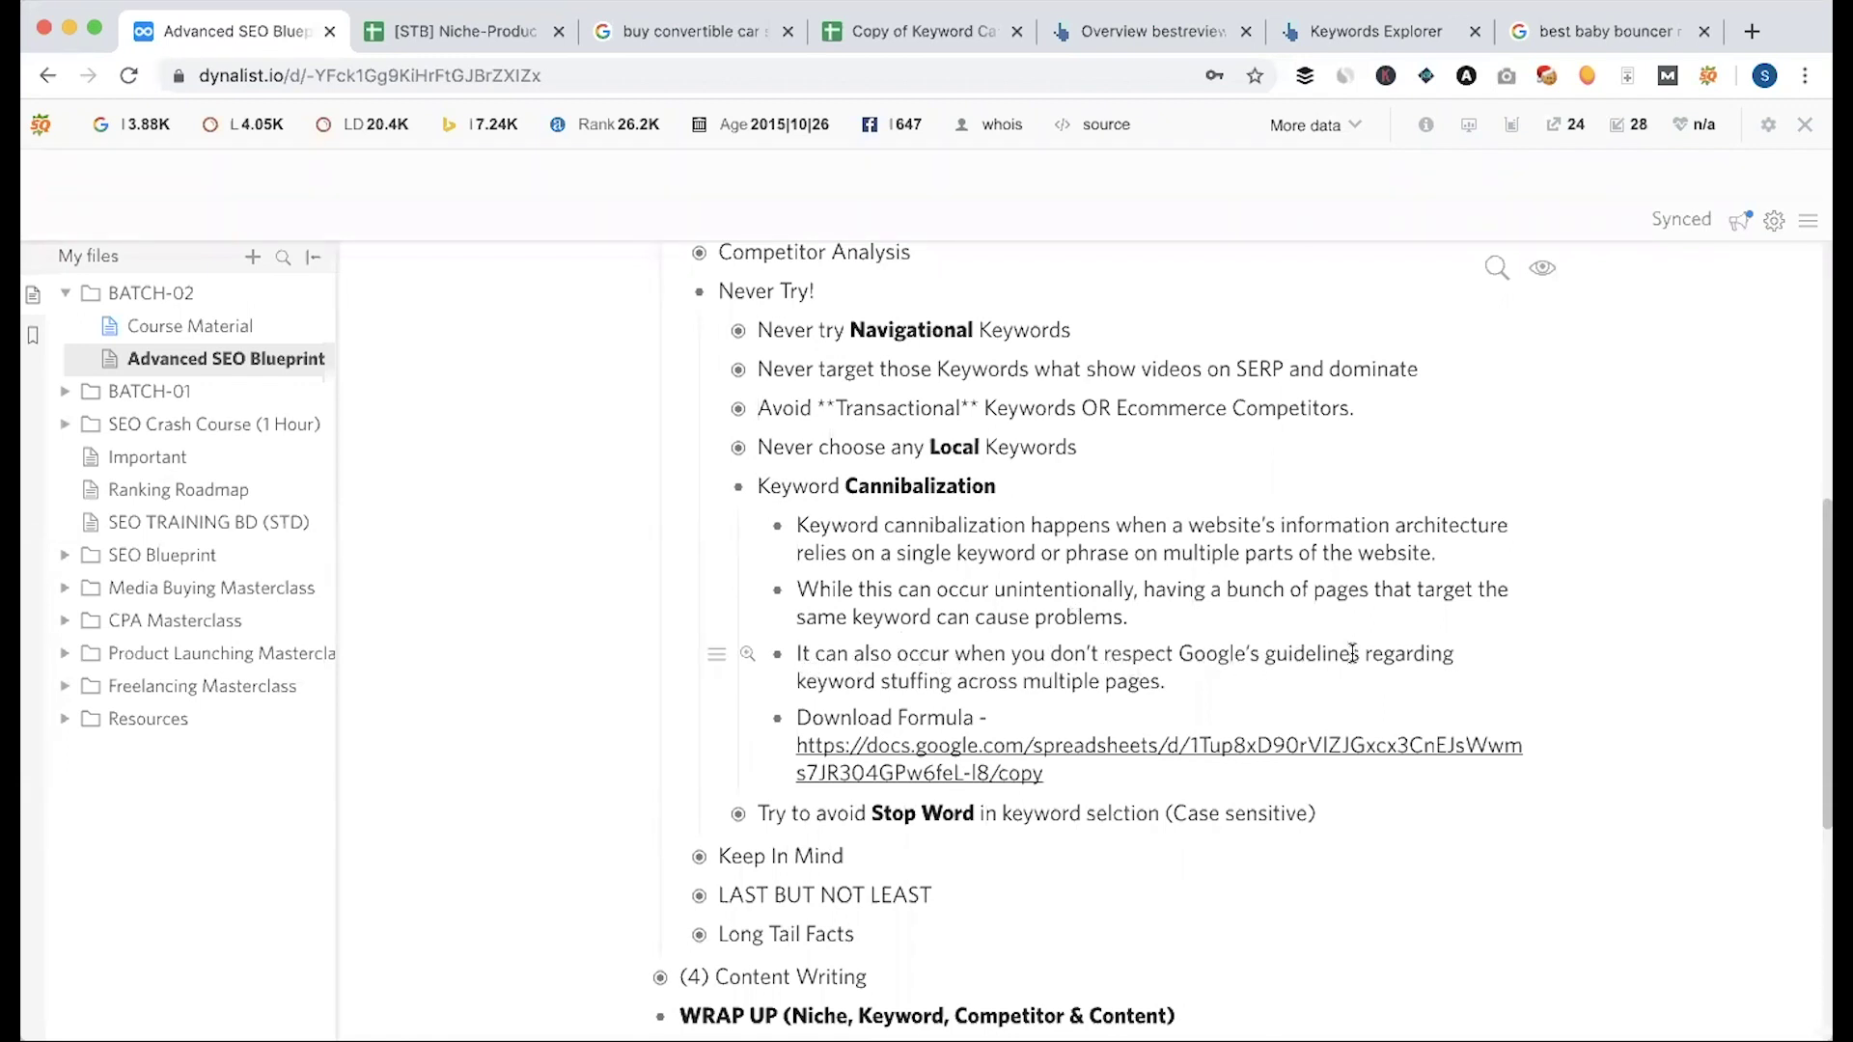
drag(797, 682, 1170, 680)
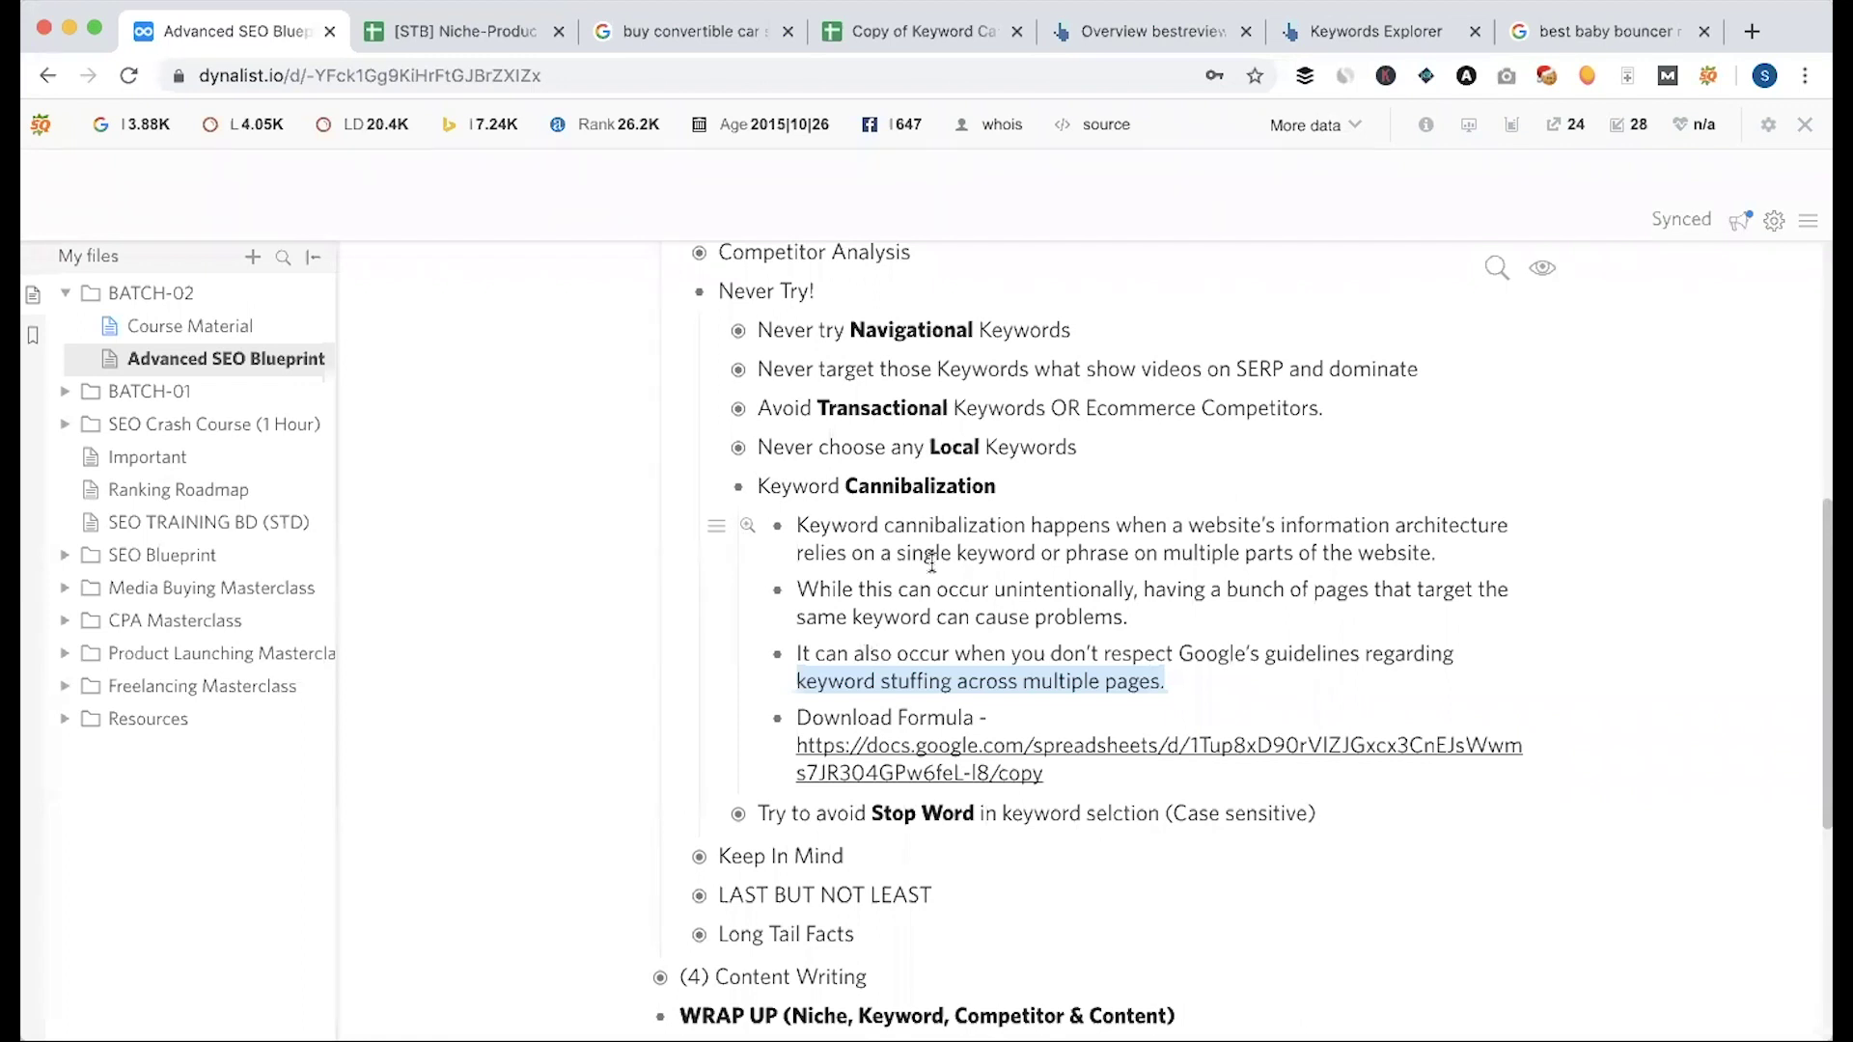
click(1137, 41)
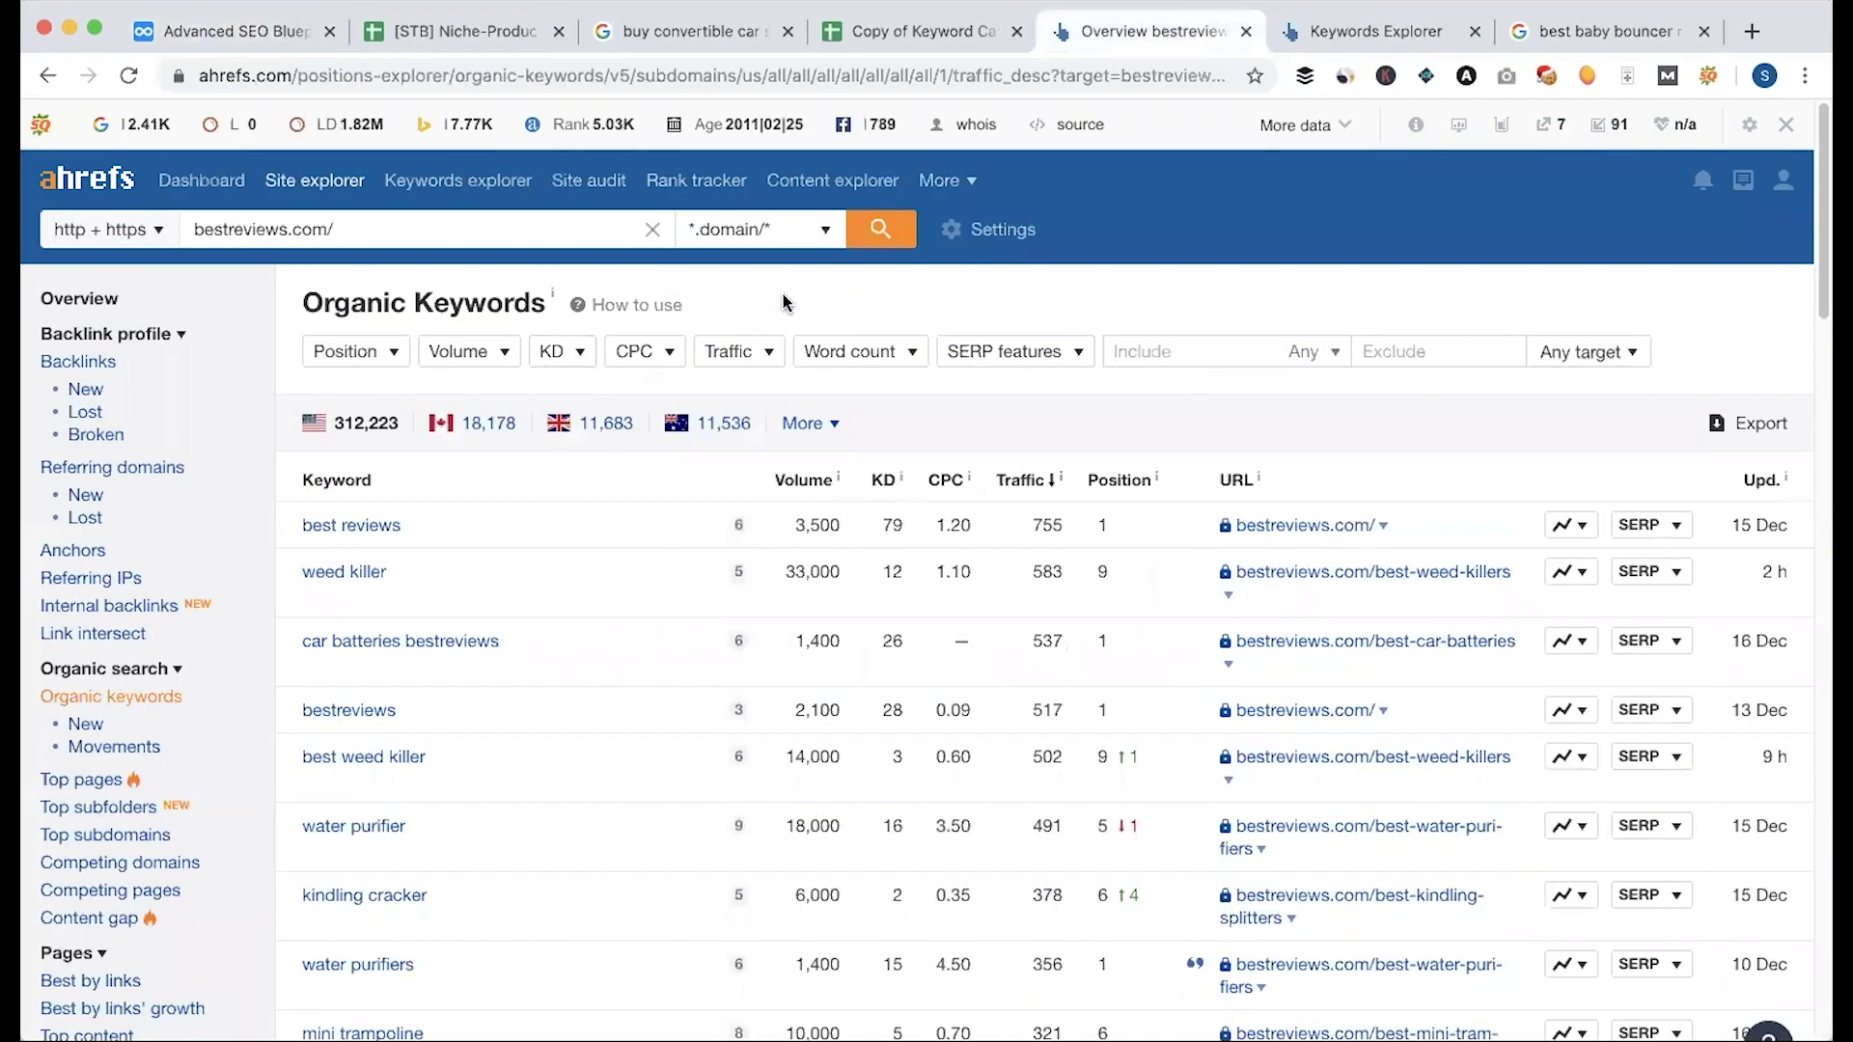
Step: Return to the Keyword Cannibalization notes in the Advanced SEO Blueprint outline
click(926, 40)
click(227, 31)
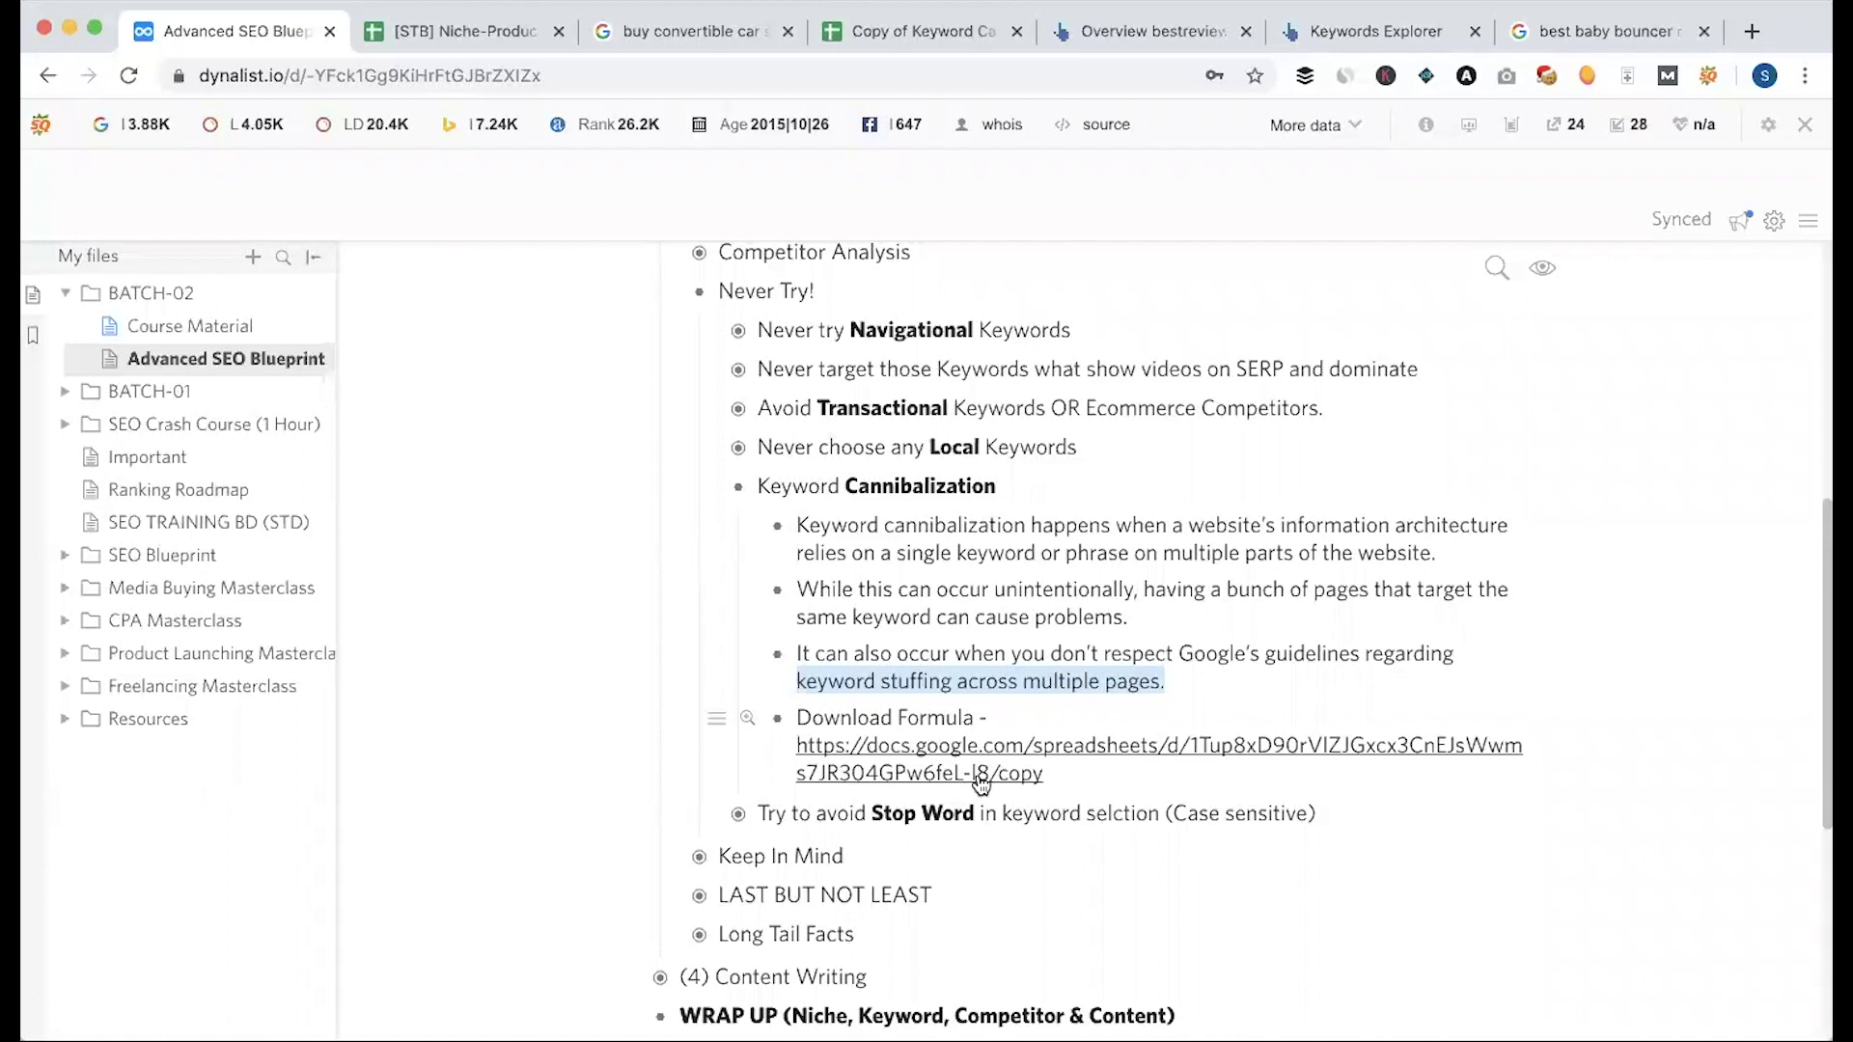
Step: Show the template's '1. Ahrefs KW export' sheet listing the exported bestreviews.com keywords
click(919, 32)
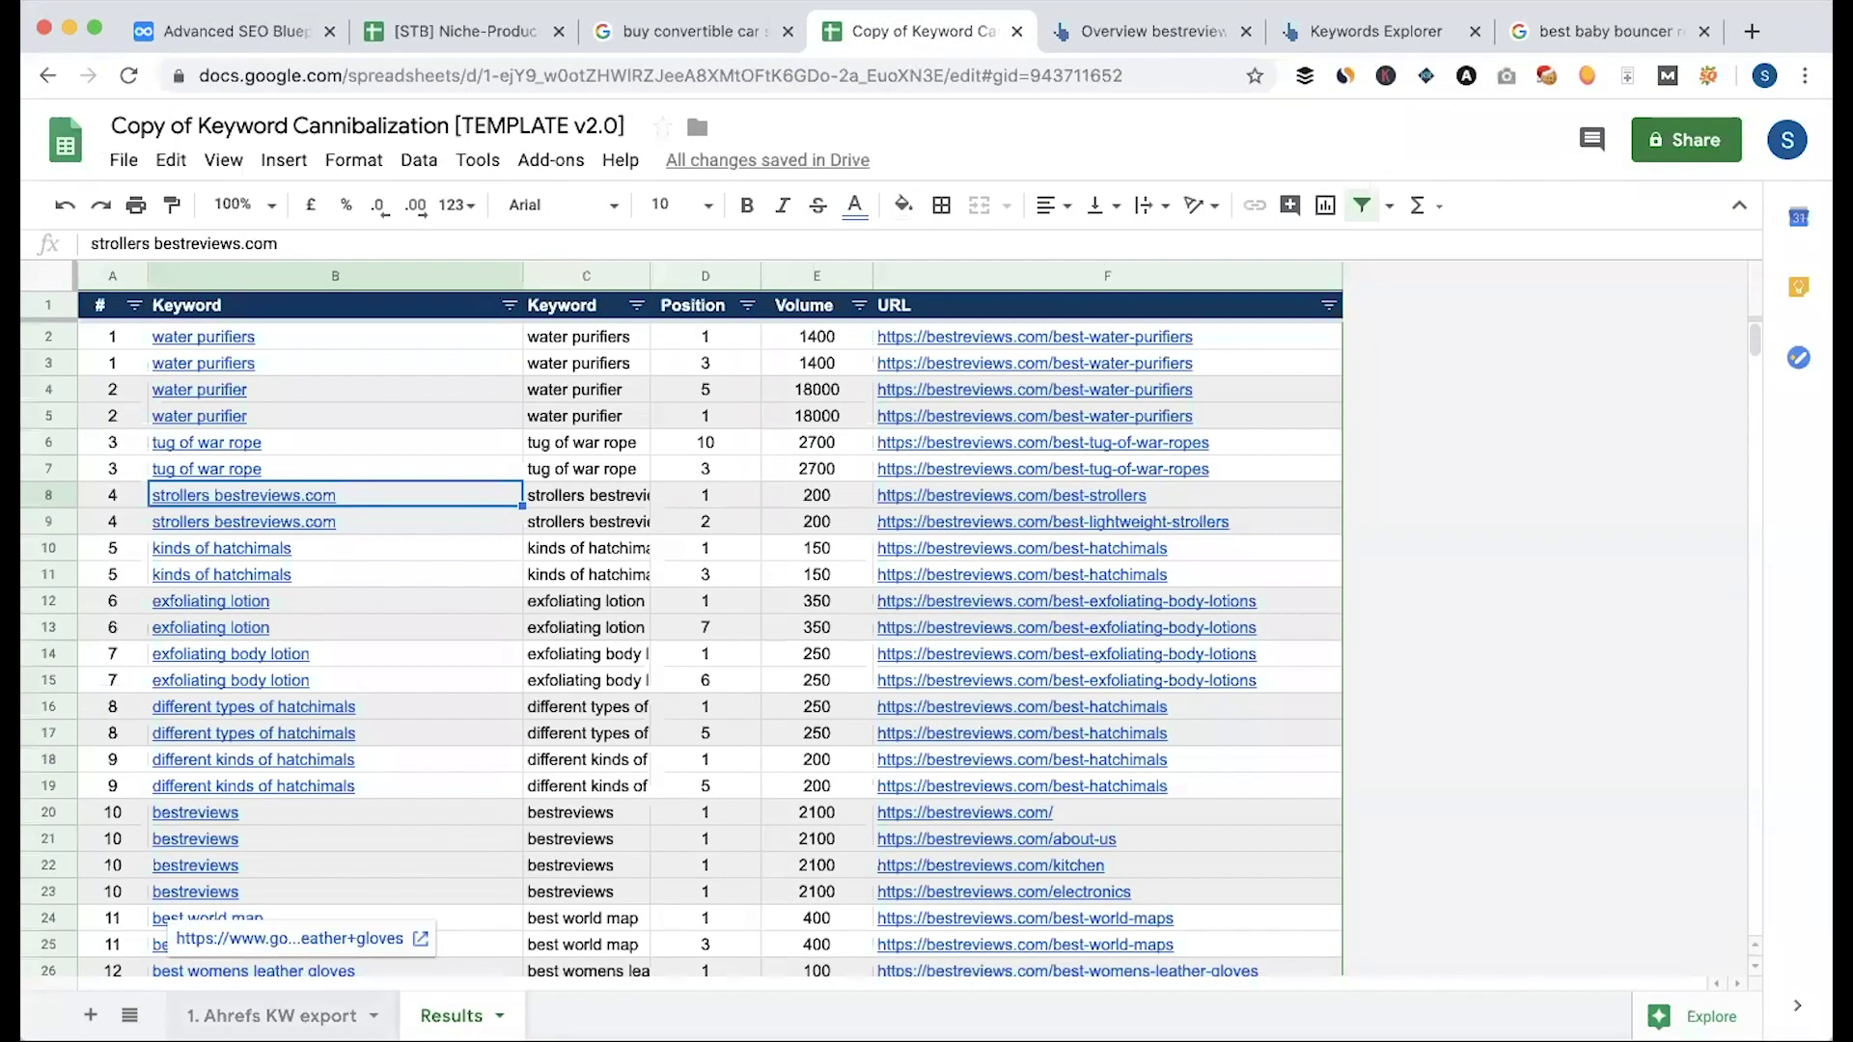
click(270, 1016)
click(1154, 32)
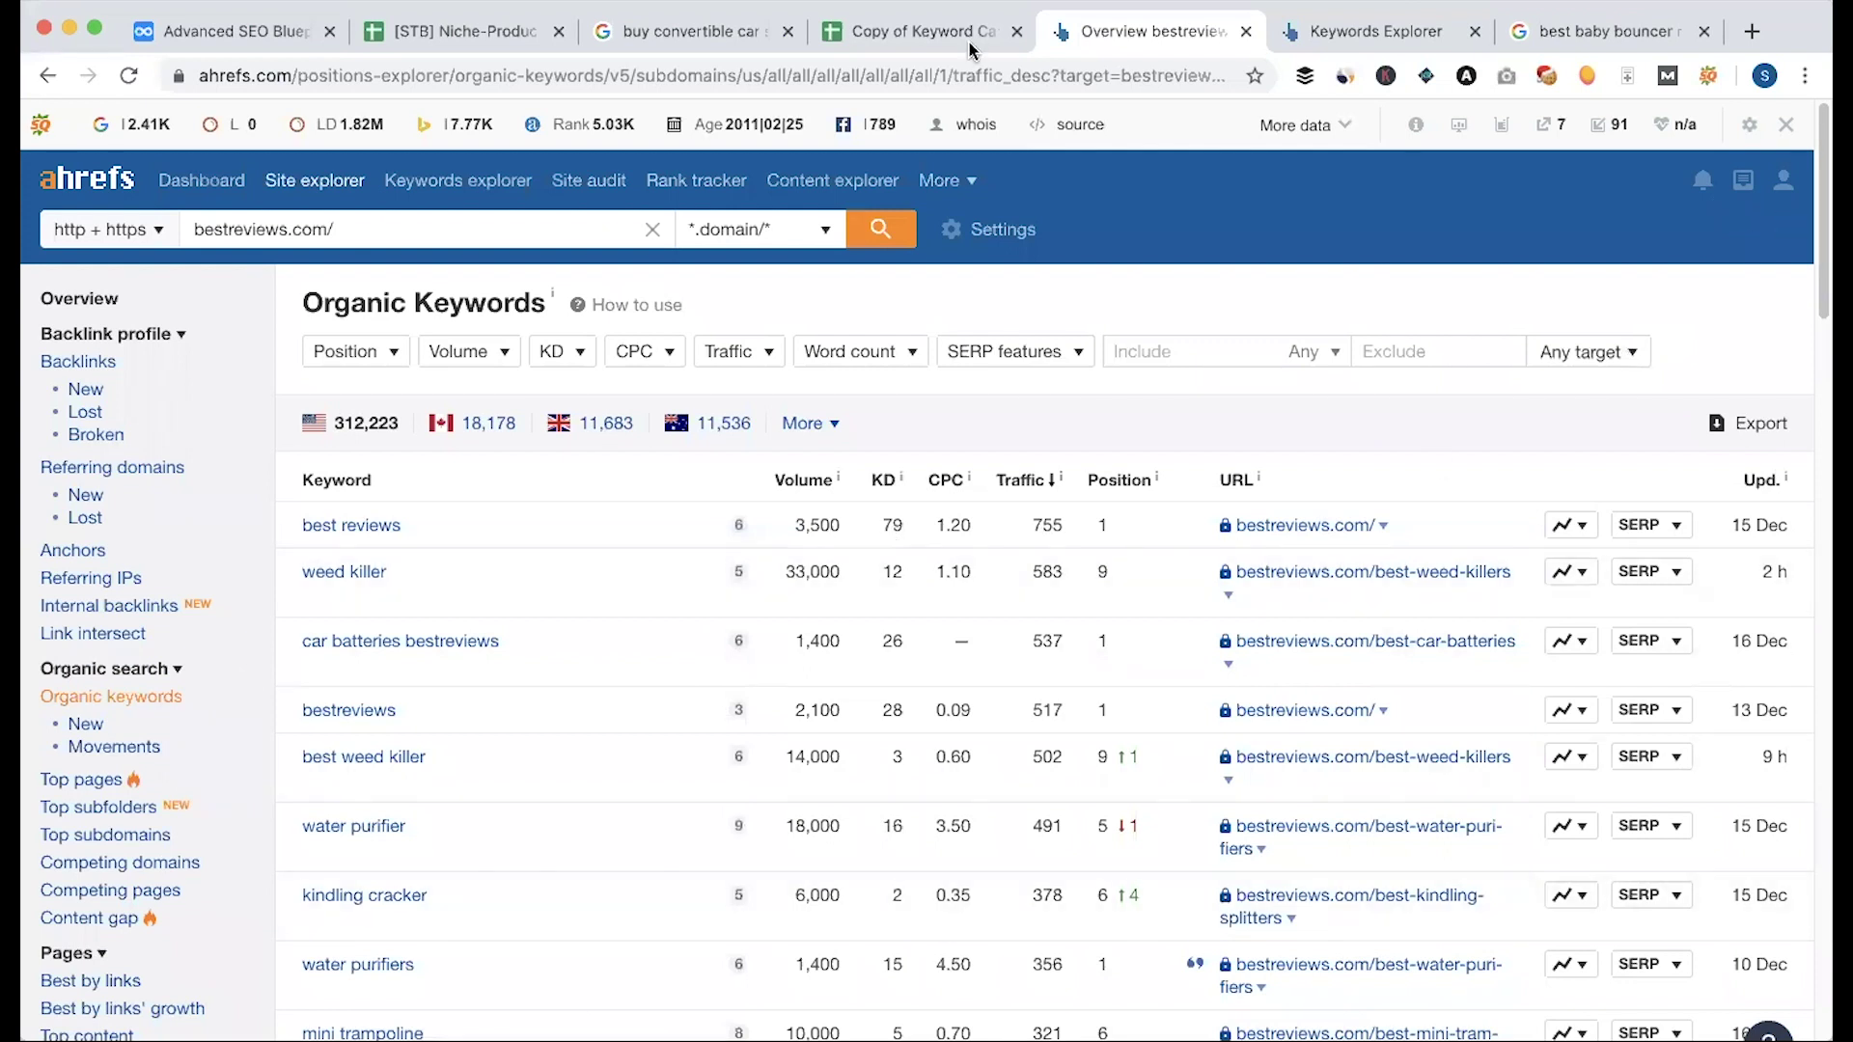
click(923, 39)
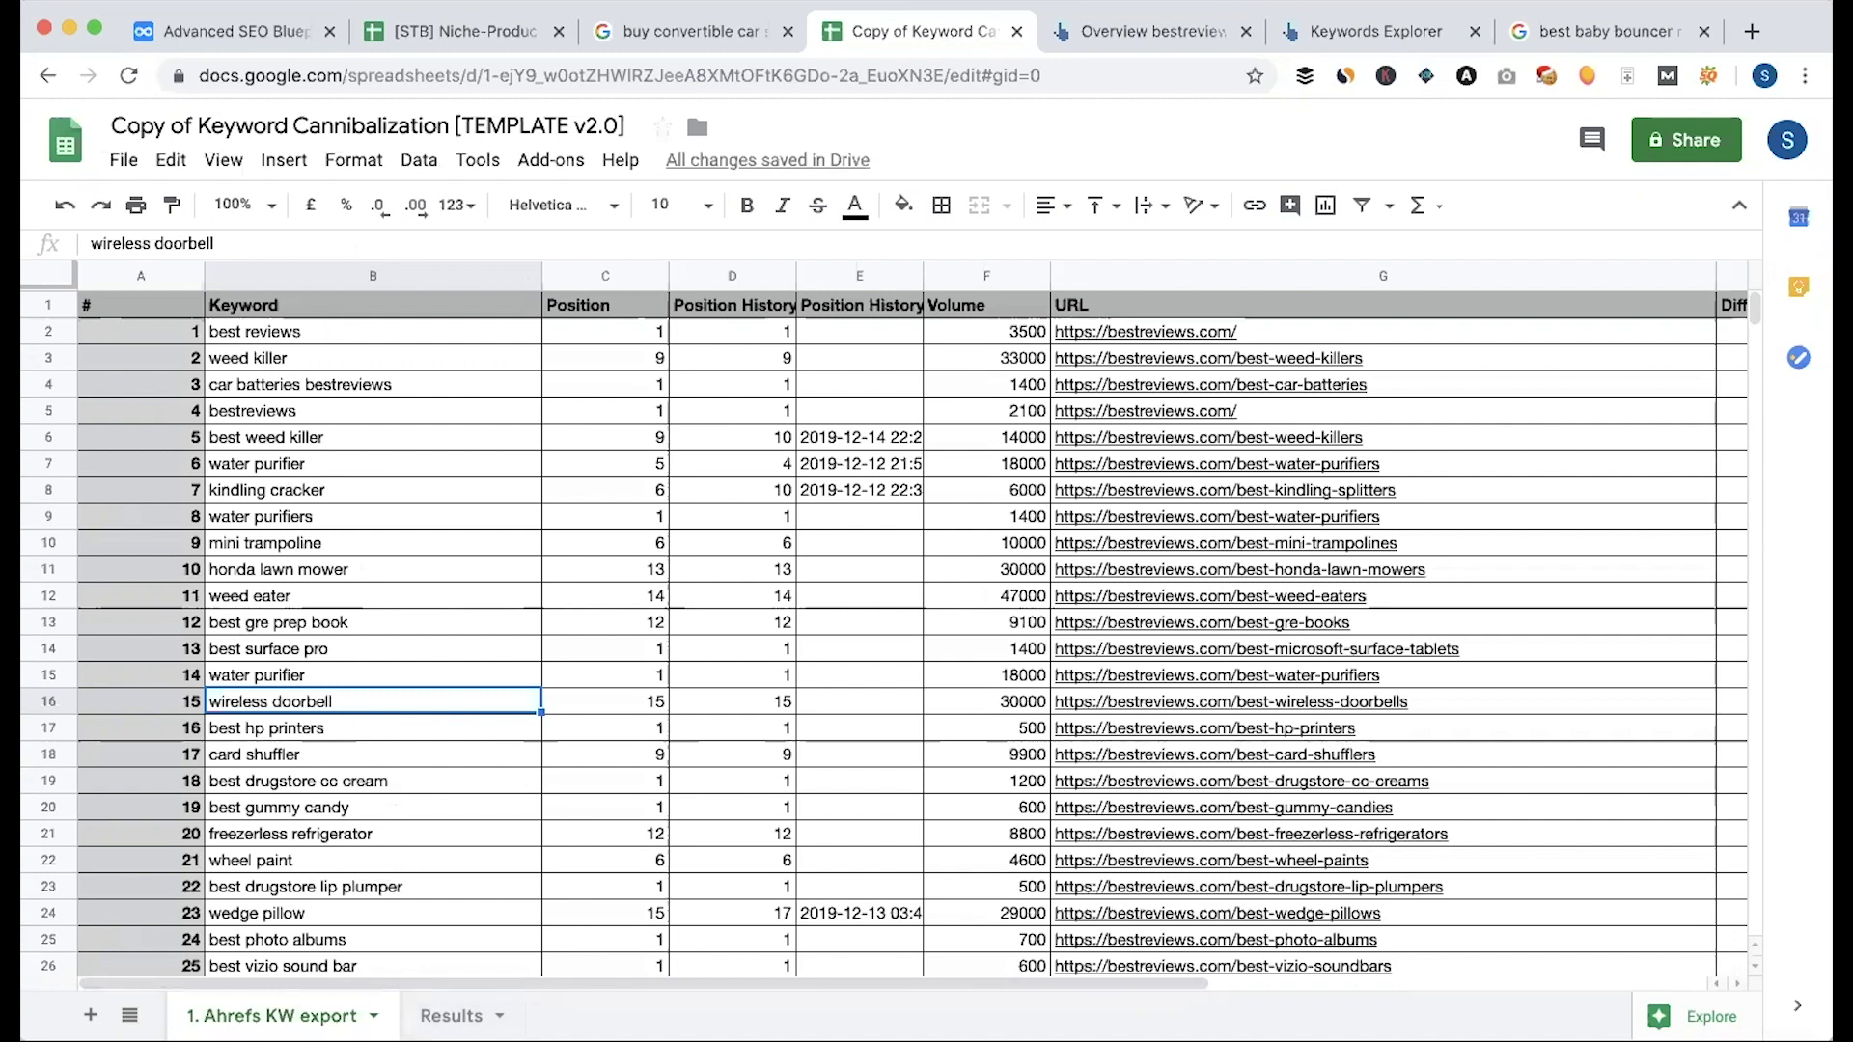
Step: Look over the exported bestreviews keyword rows in the Ahrefs KW export sheet
click(1173, 30)
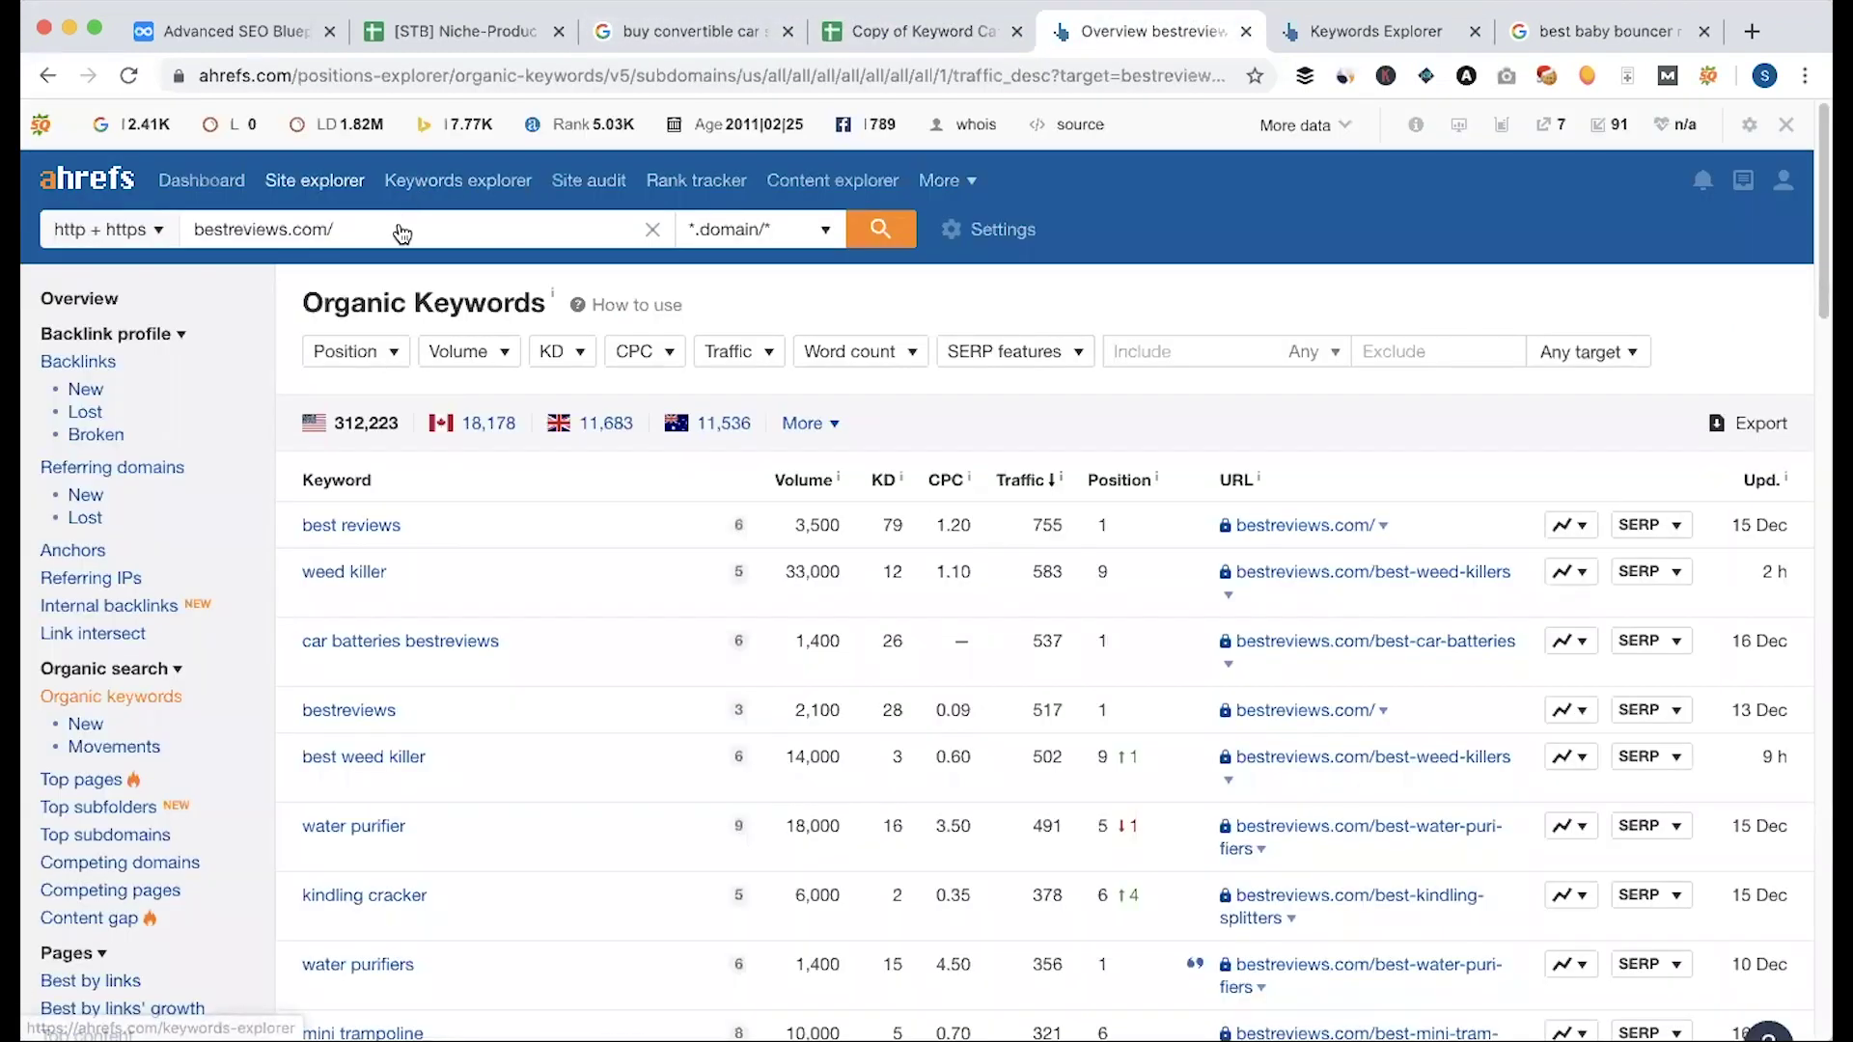
key(ctrl+shift+Tab)
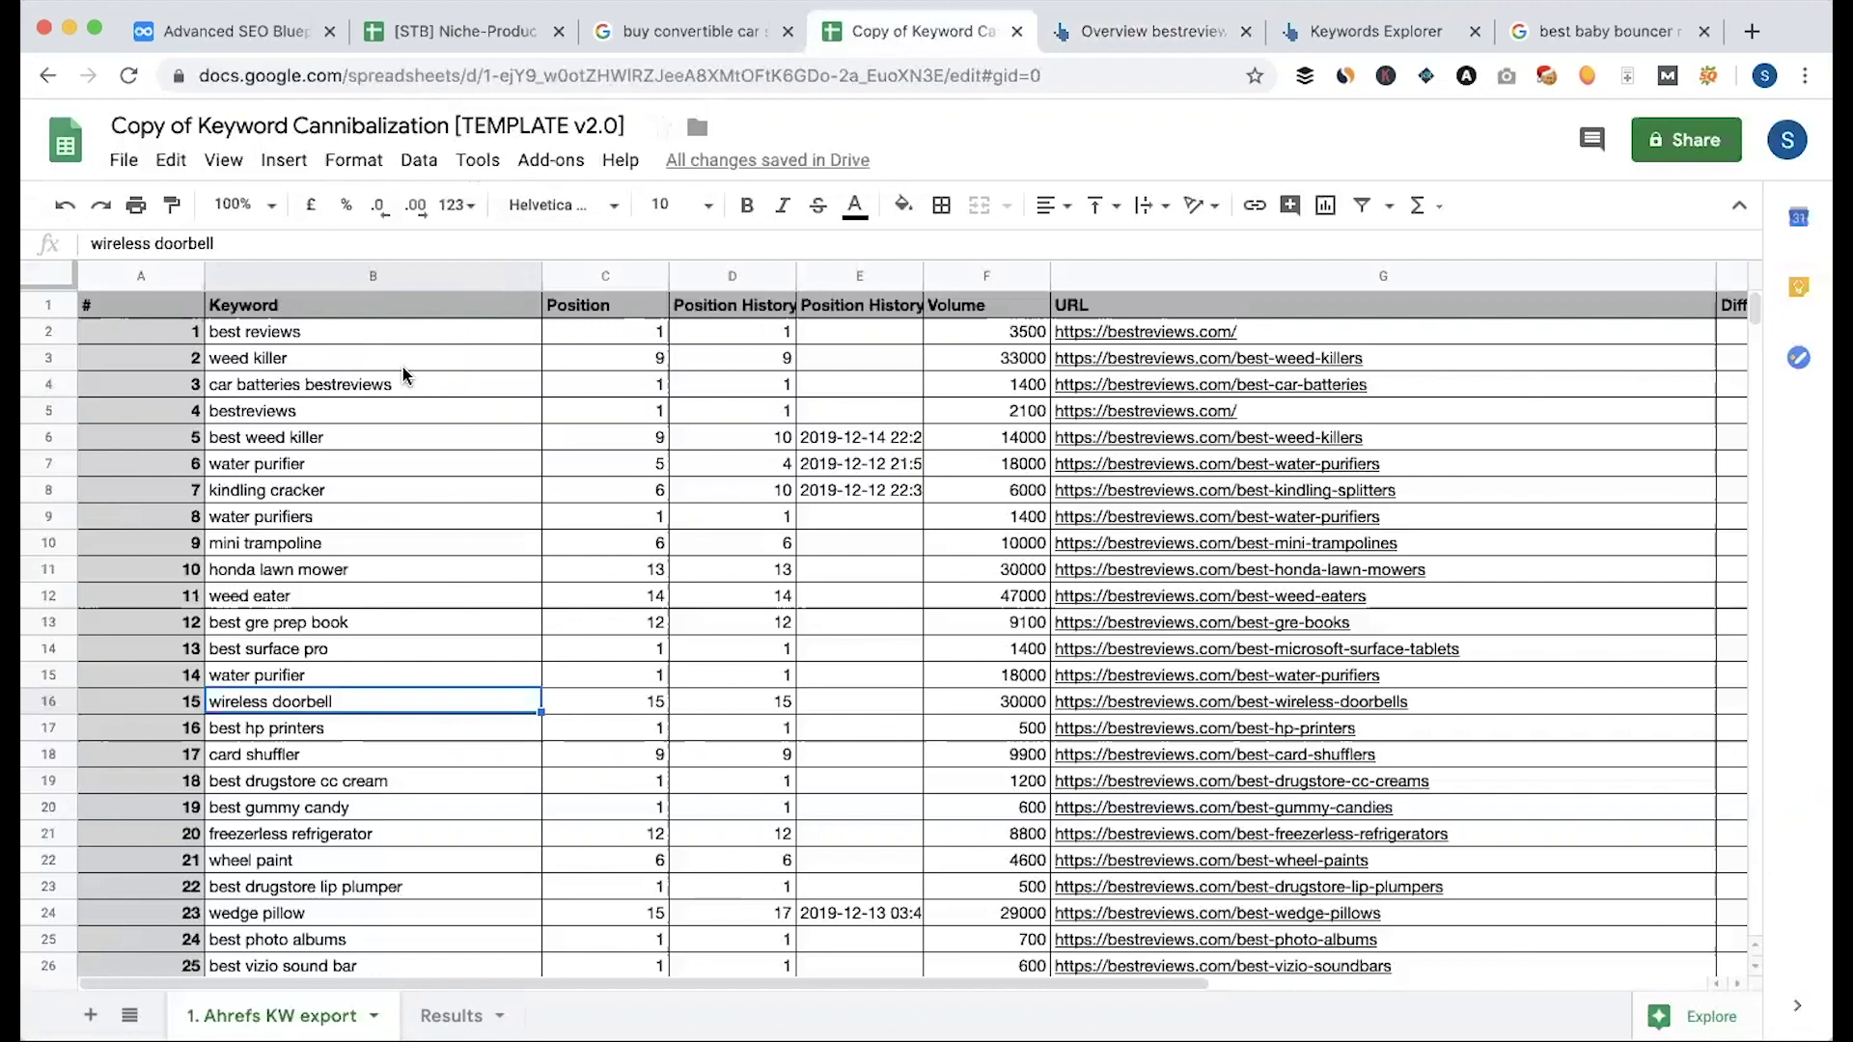
drag(356, 340, 1119, 362)
drag(385, 387, 484, 589)
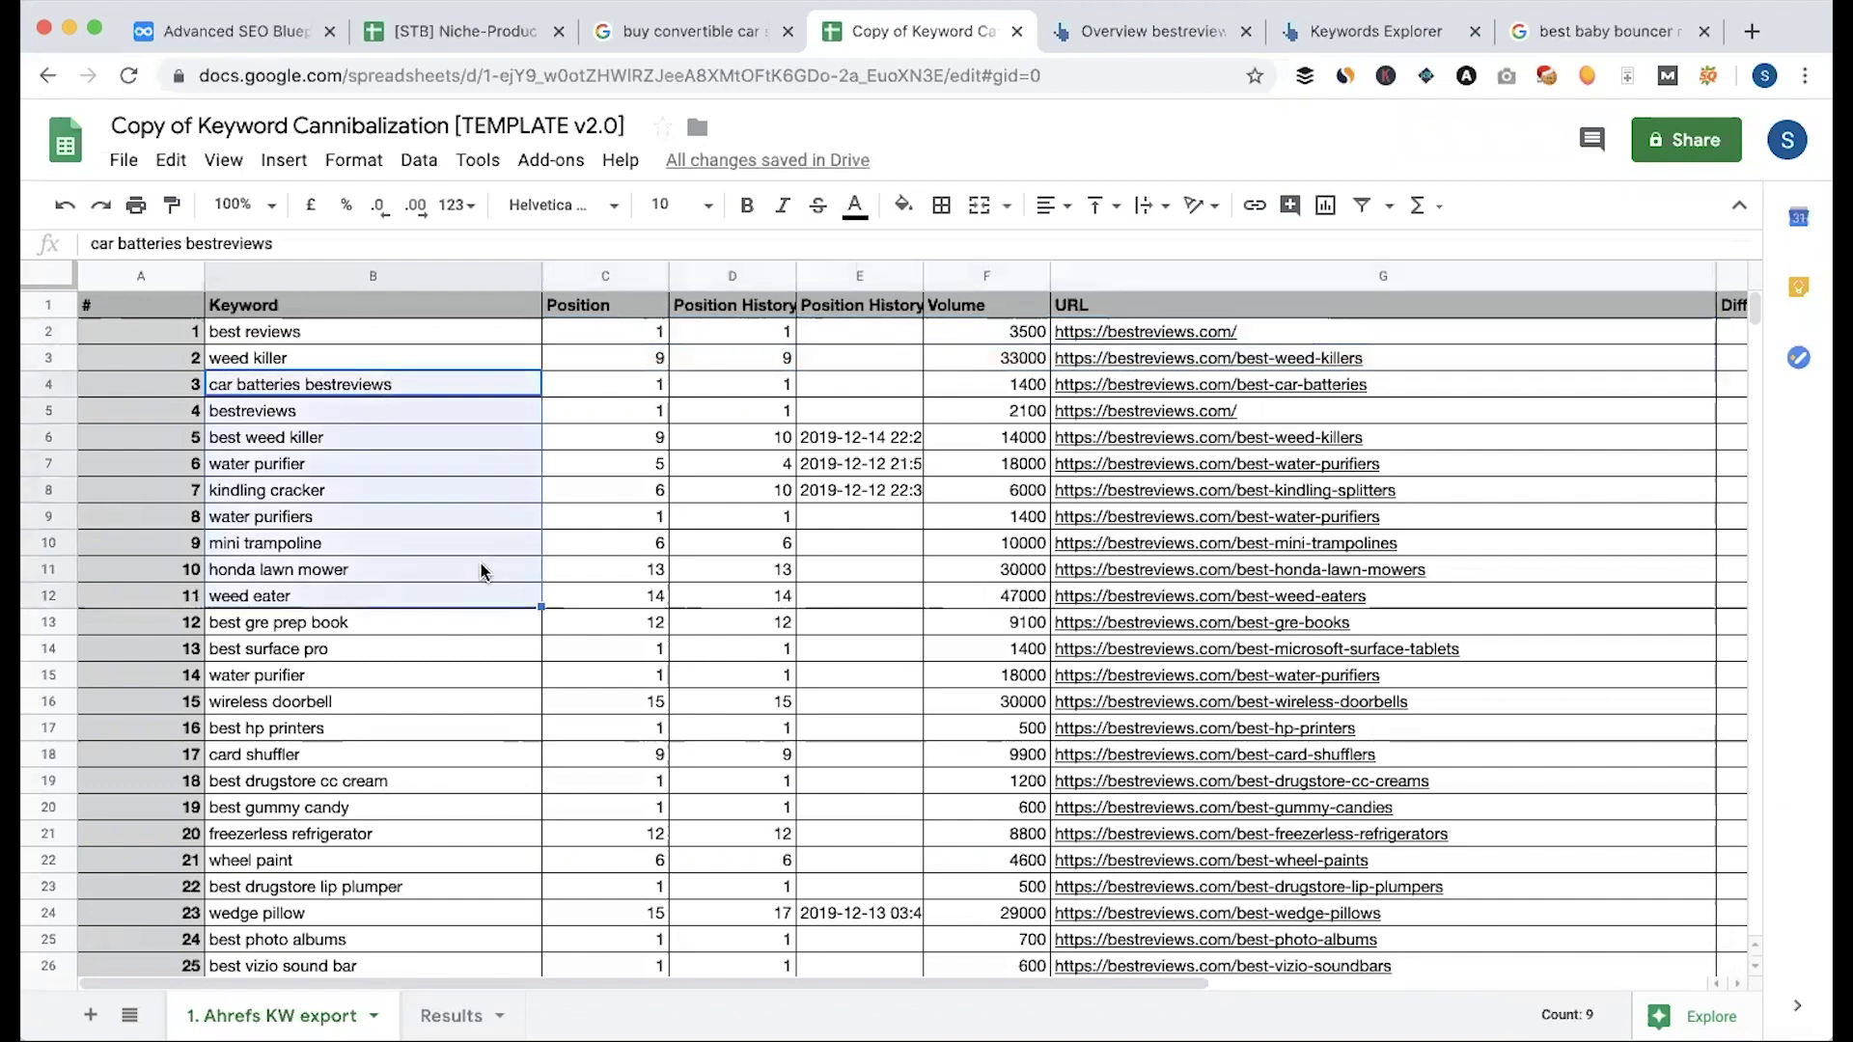
click(1101, 343)
click(359, 396)
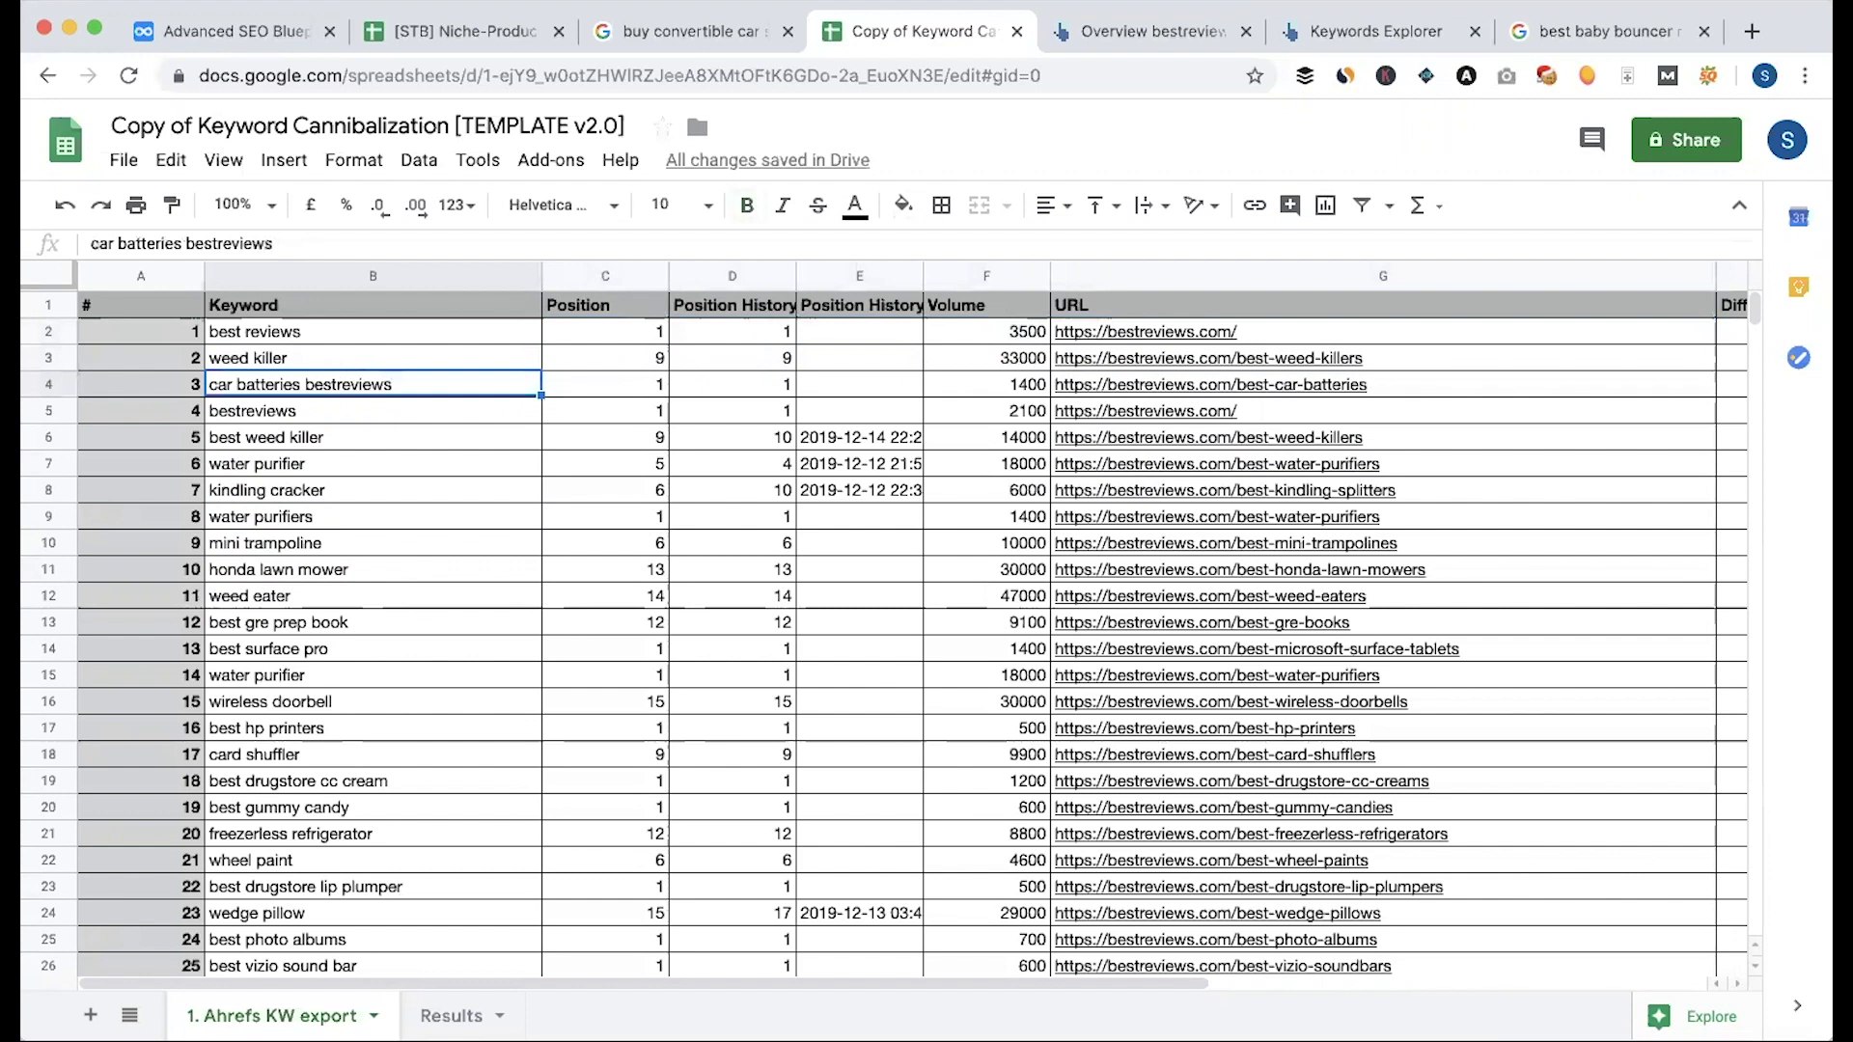
Step: Open the Results sheet and inspect the water purifiers rows' URLs and 1400 volume
key(alt+Down)
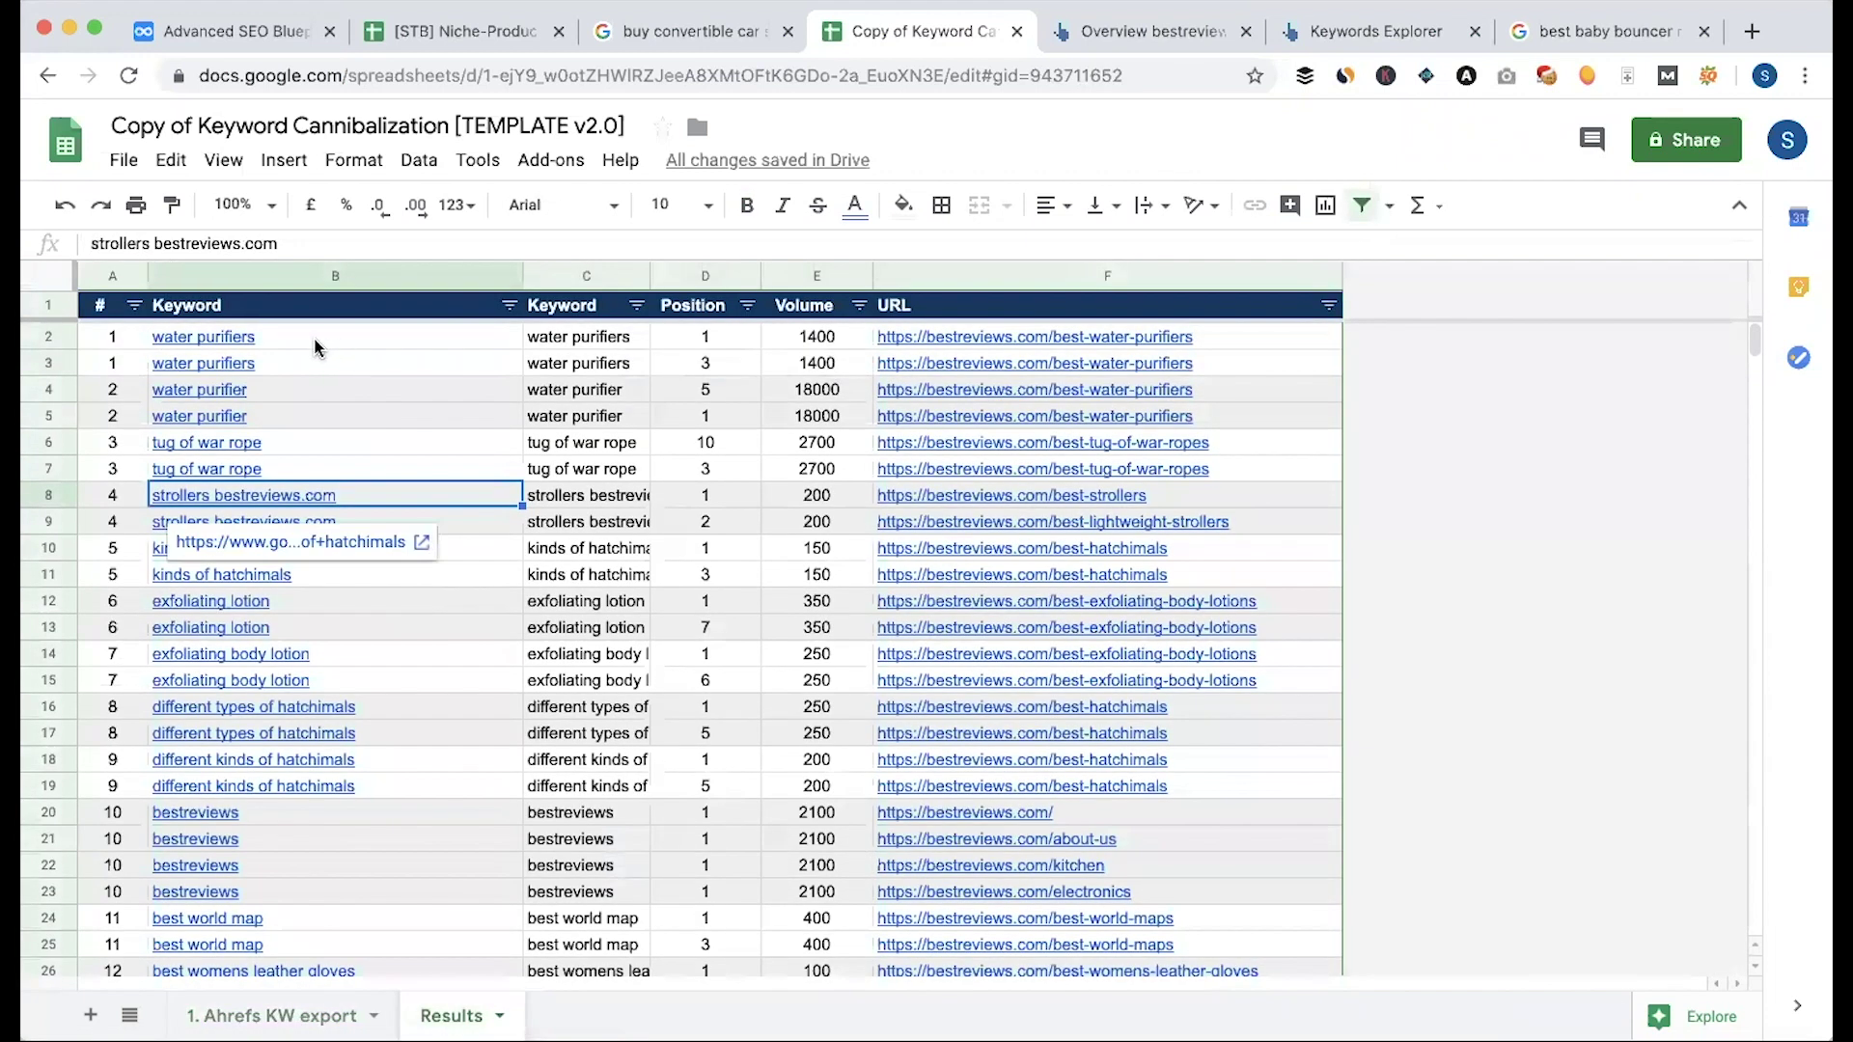
click(317, 345)
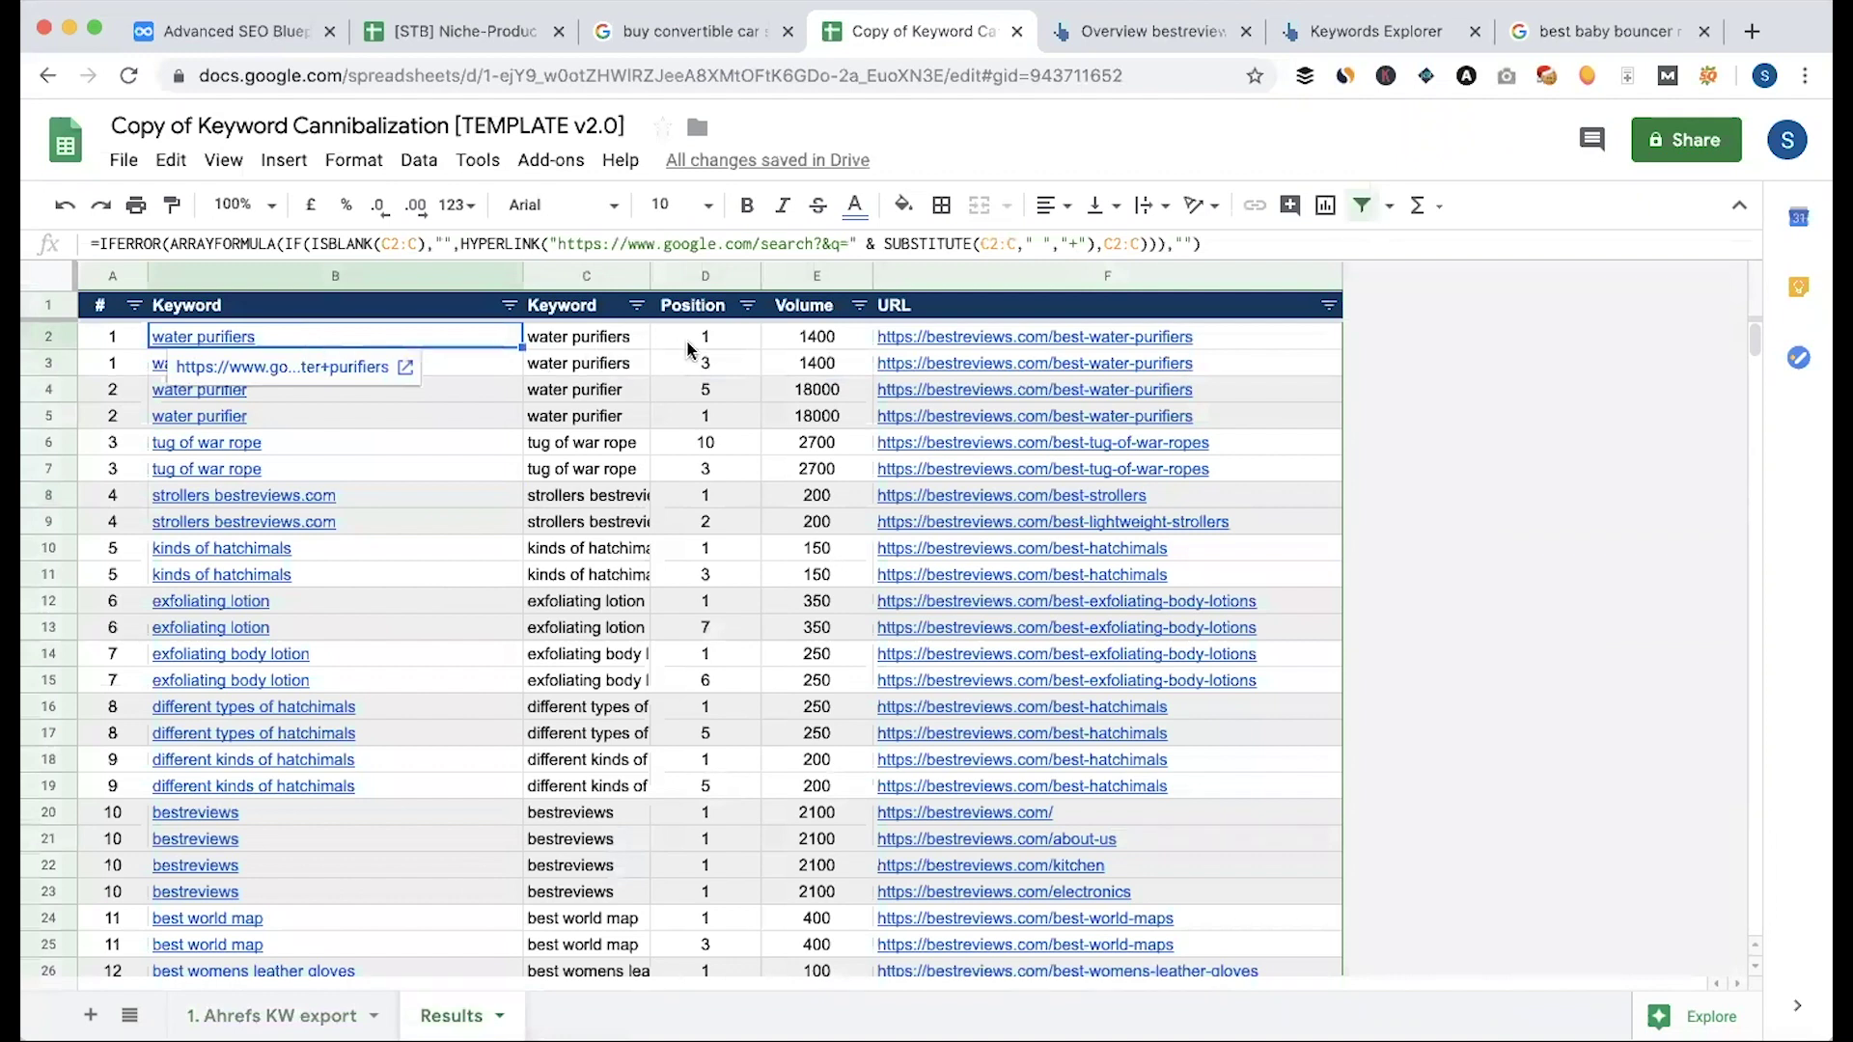
click(1280, 340)
click(339, 367)
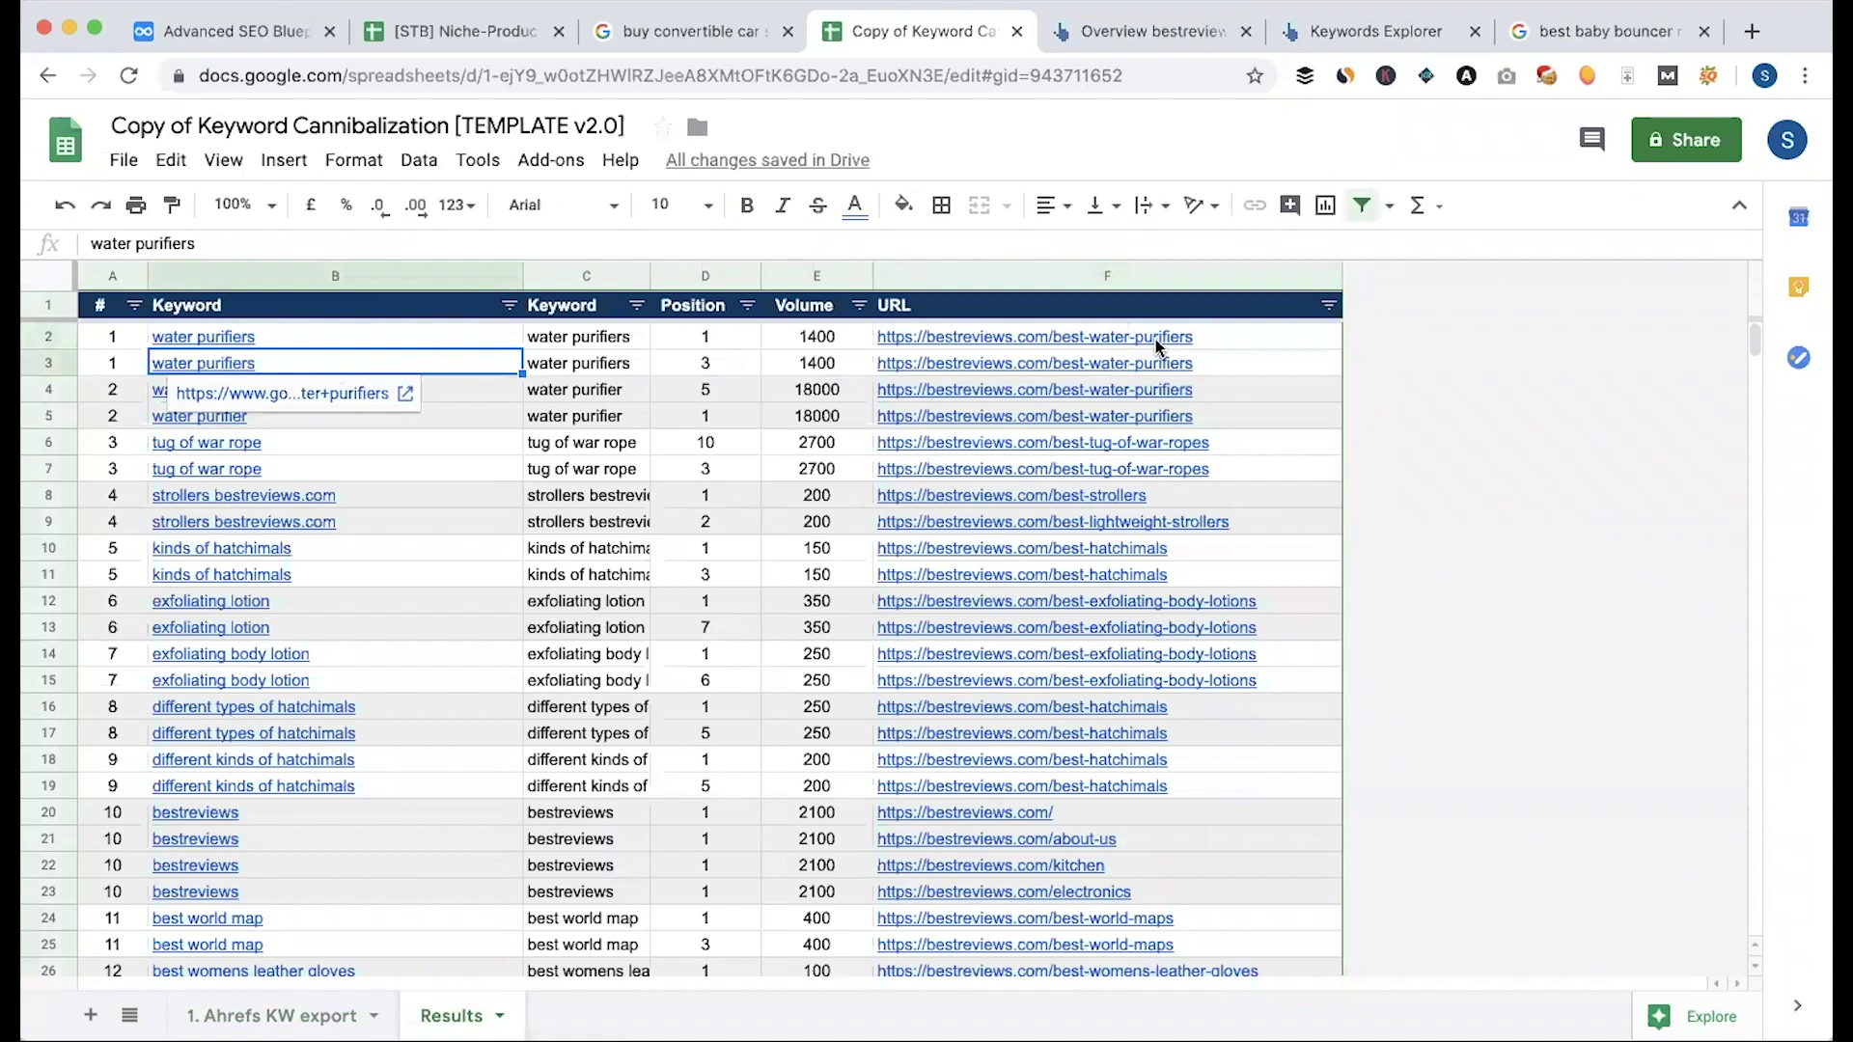
click(1224, 364)
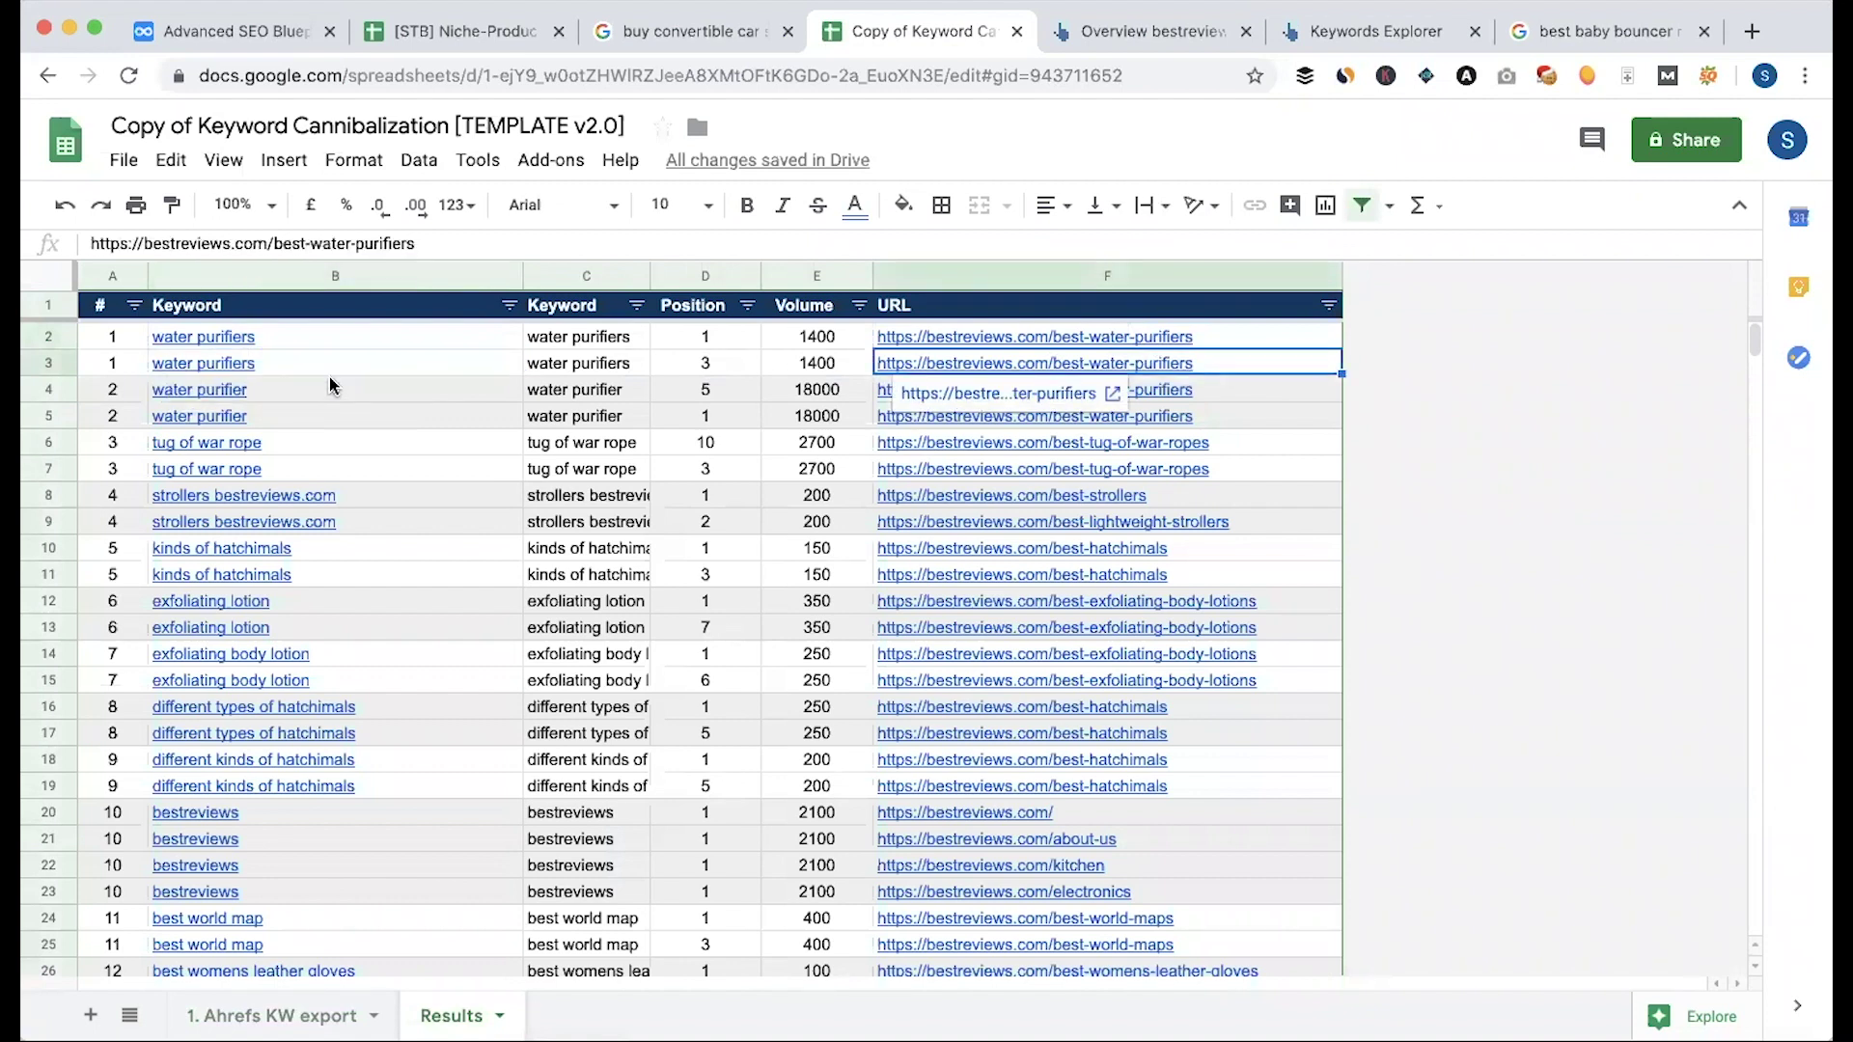
click(427, 364)
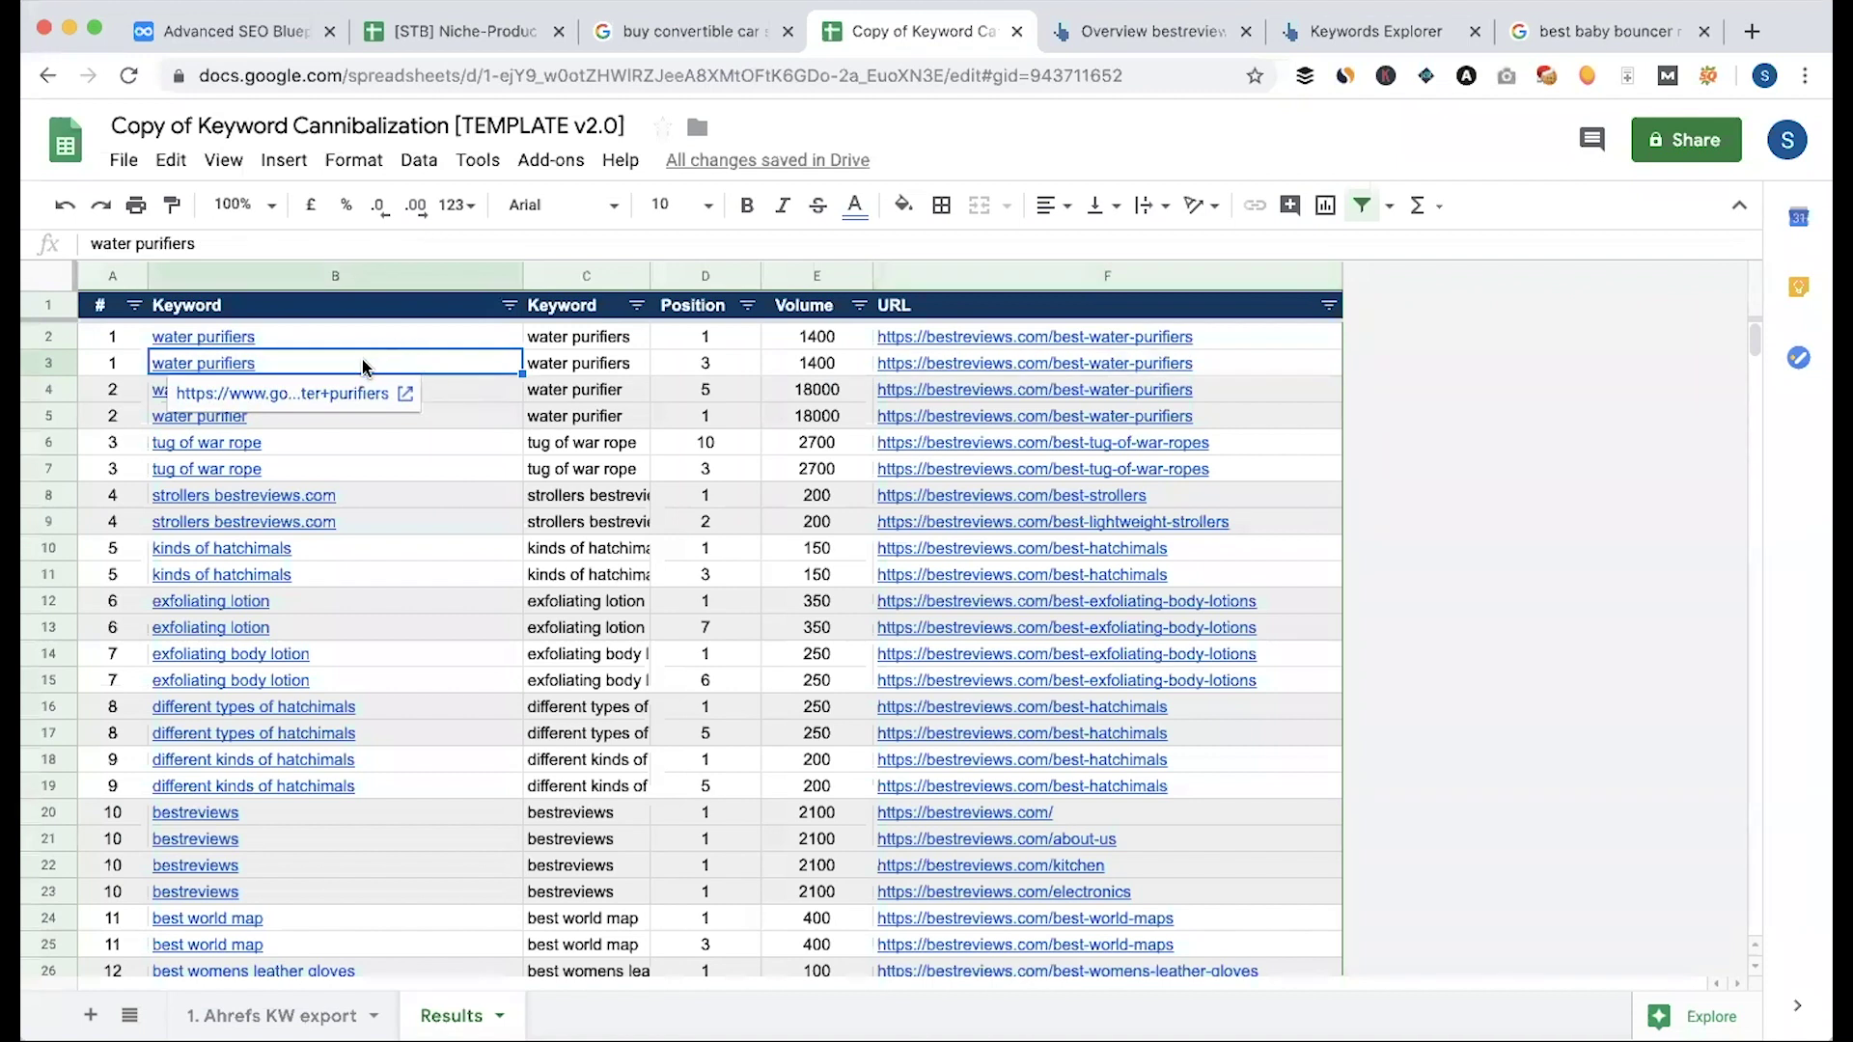
click(783, 368)
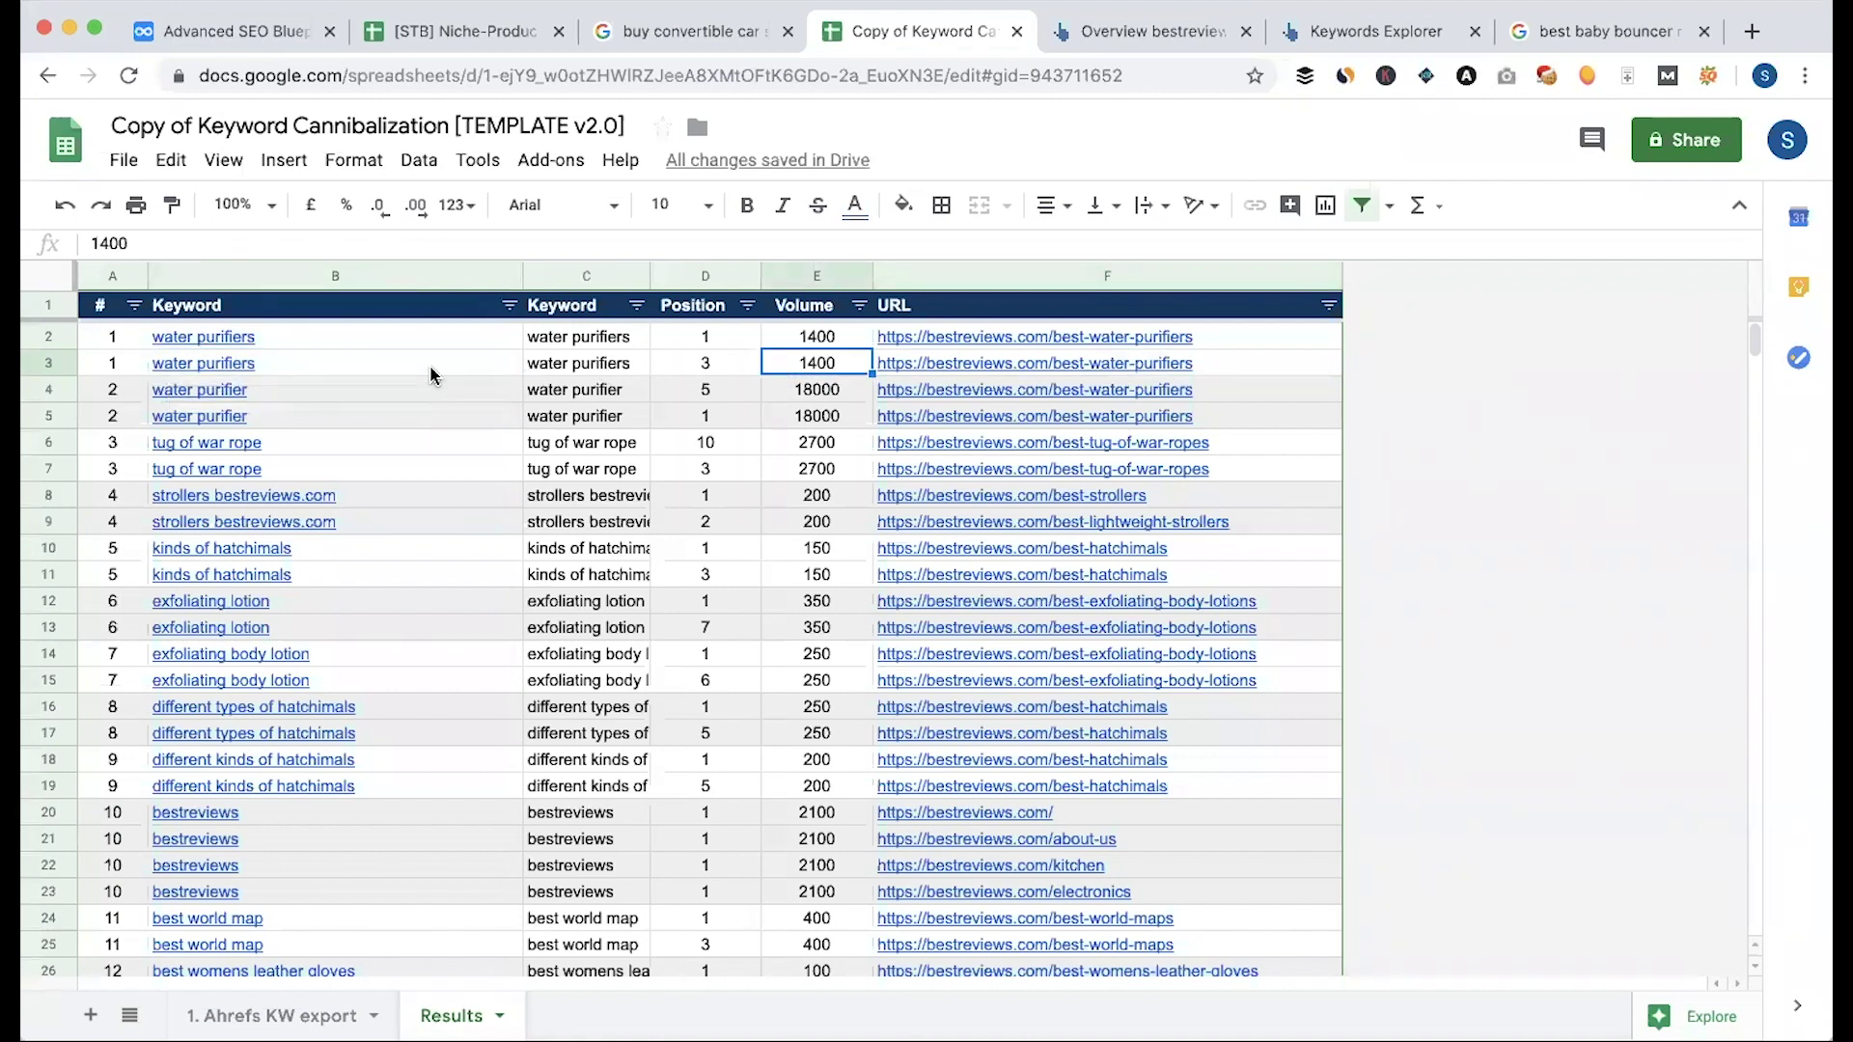
Step: Compare the four water purifier URLs and the 18000-volume row, then move to strollers bestreviews.com
click(347, 394)
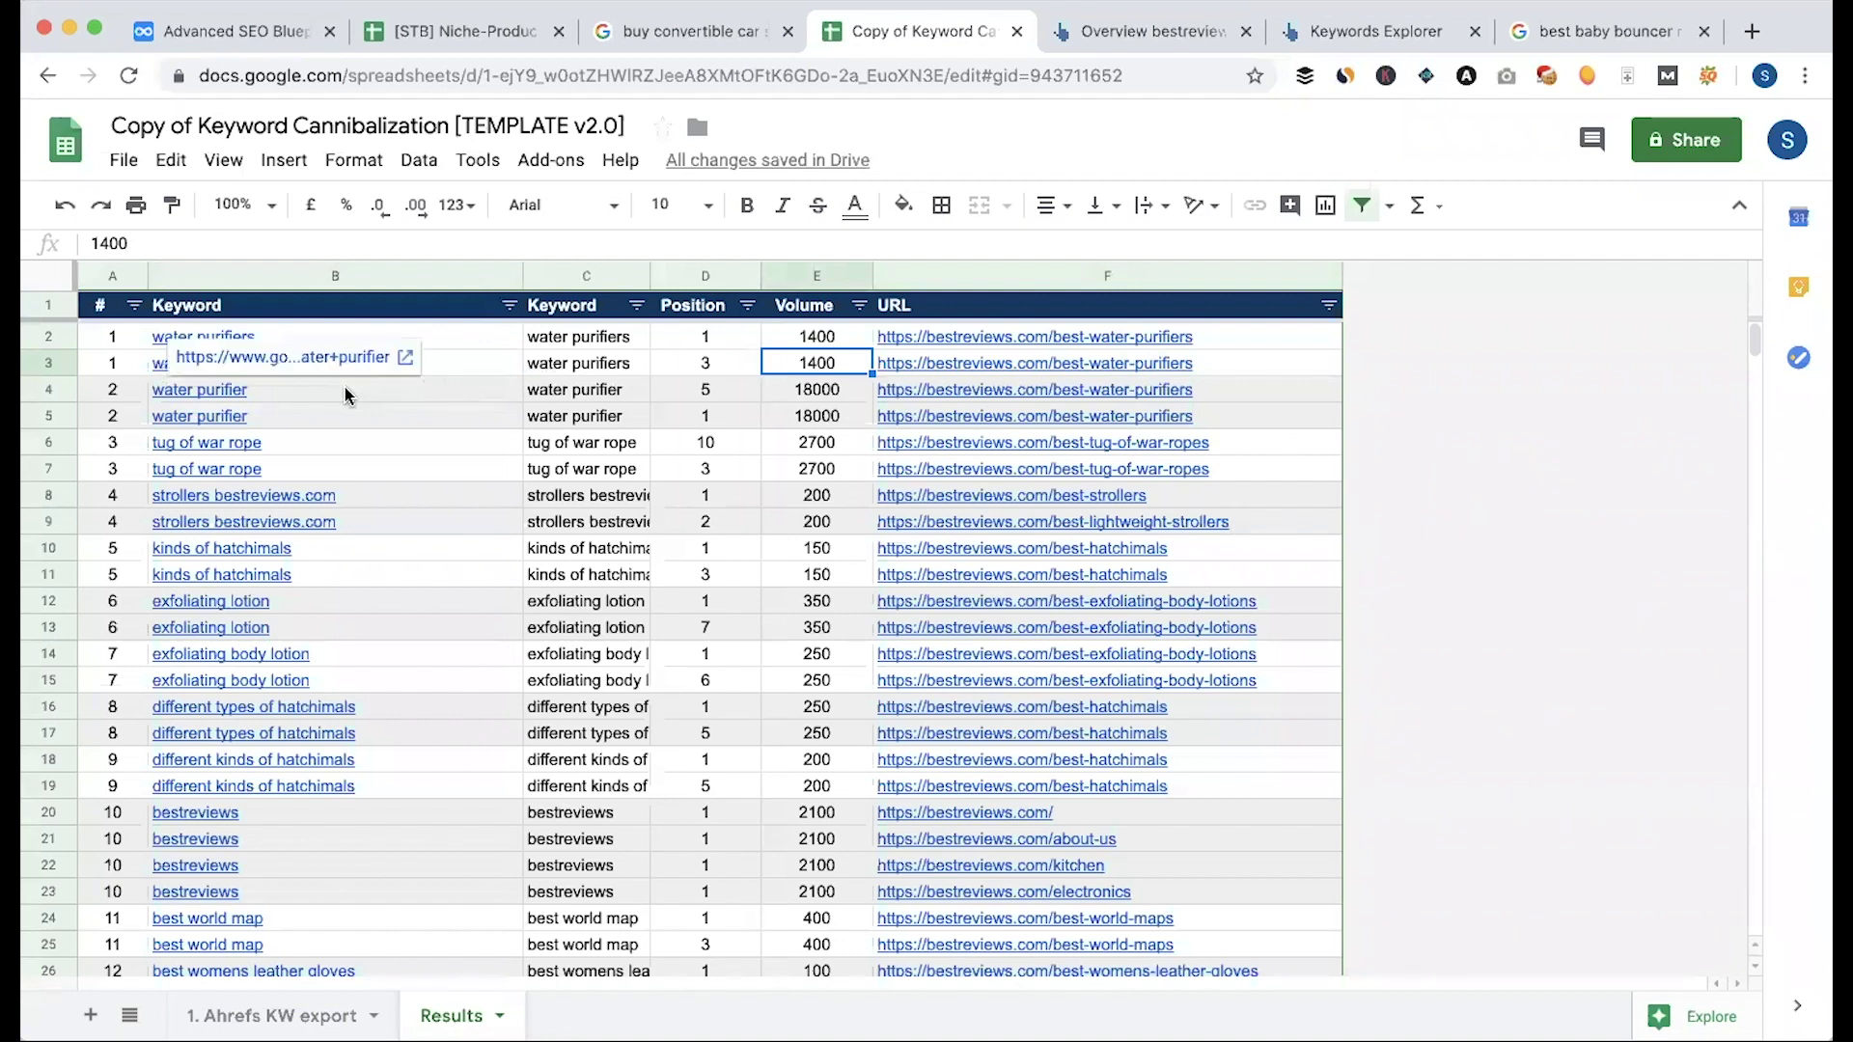
click(802, 389)
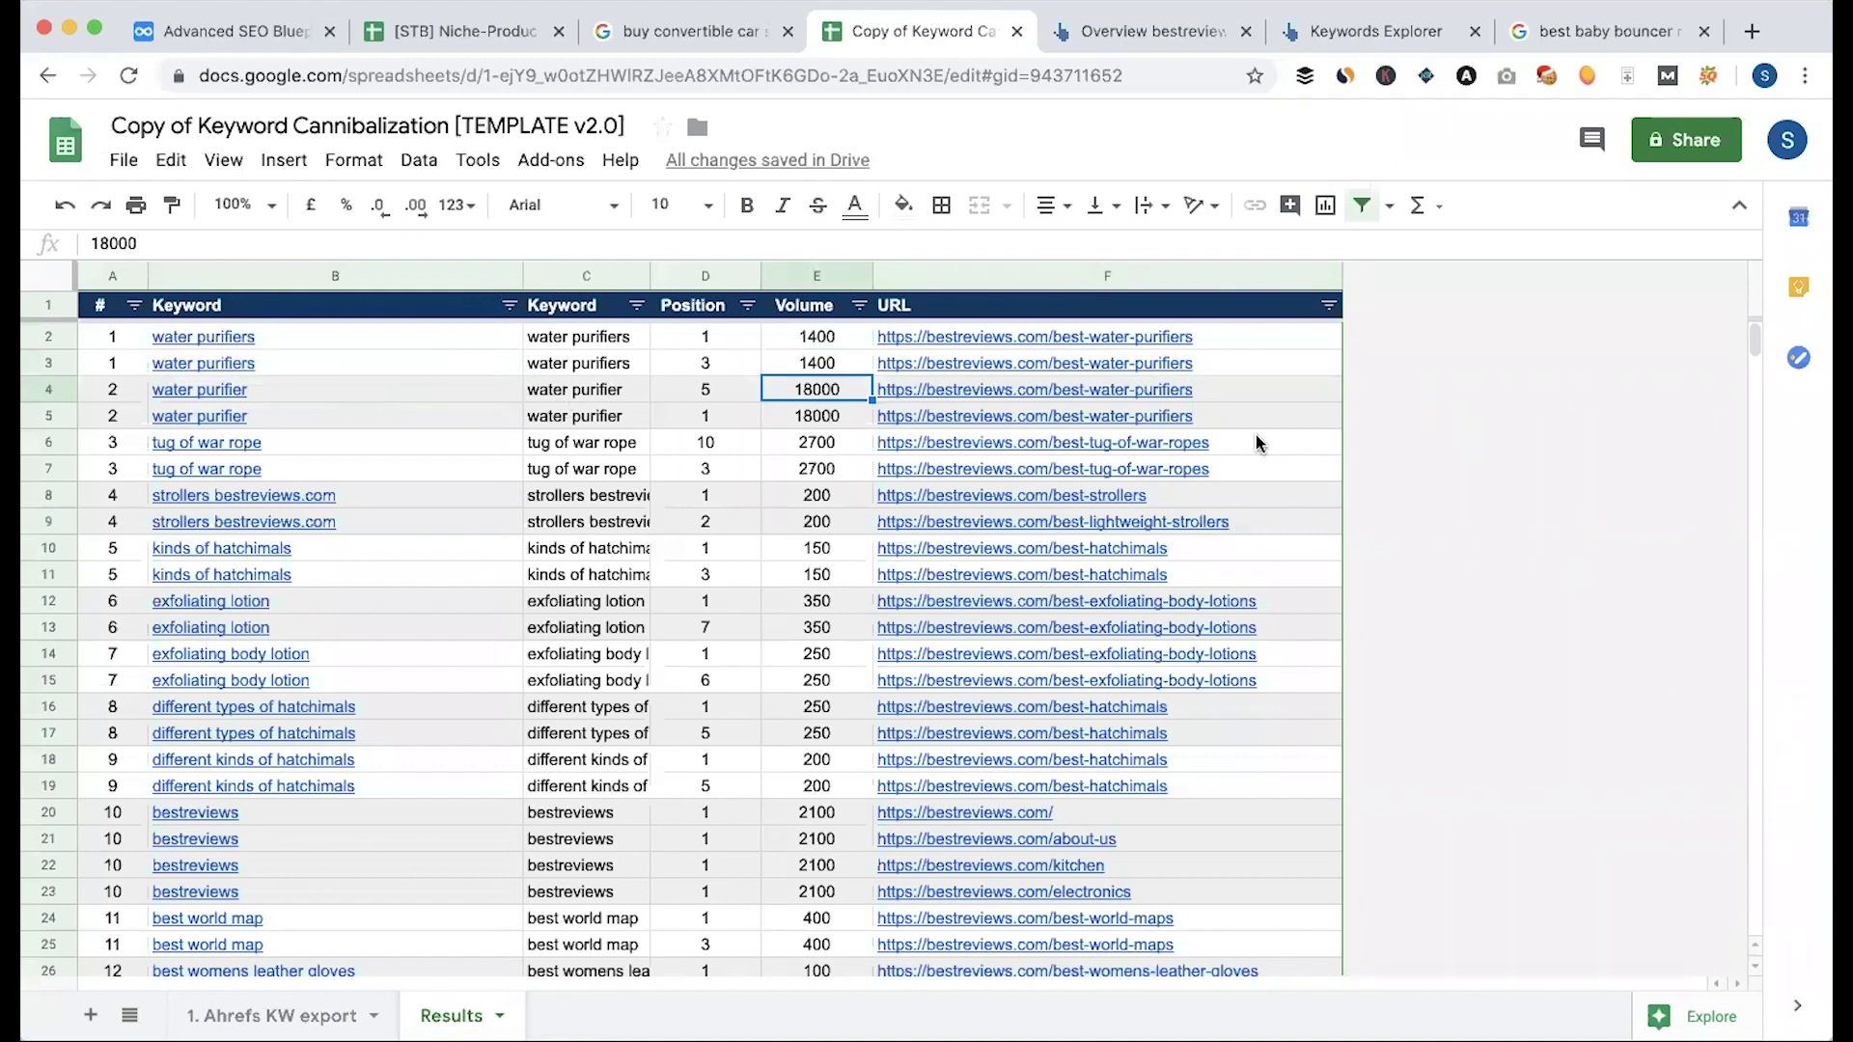
drag(1221, 337, 1229, 422)
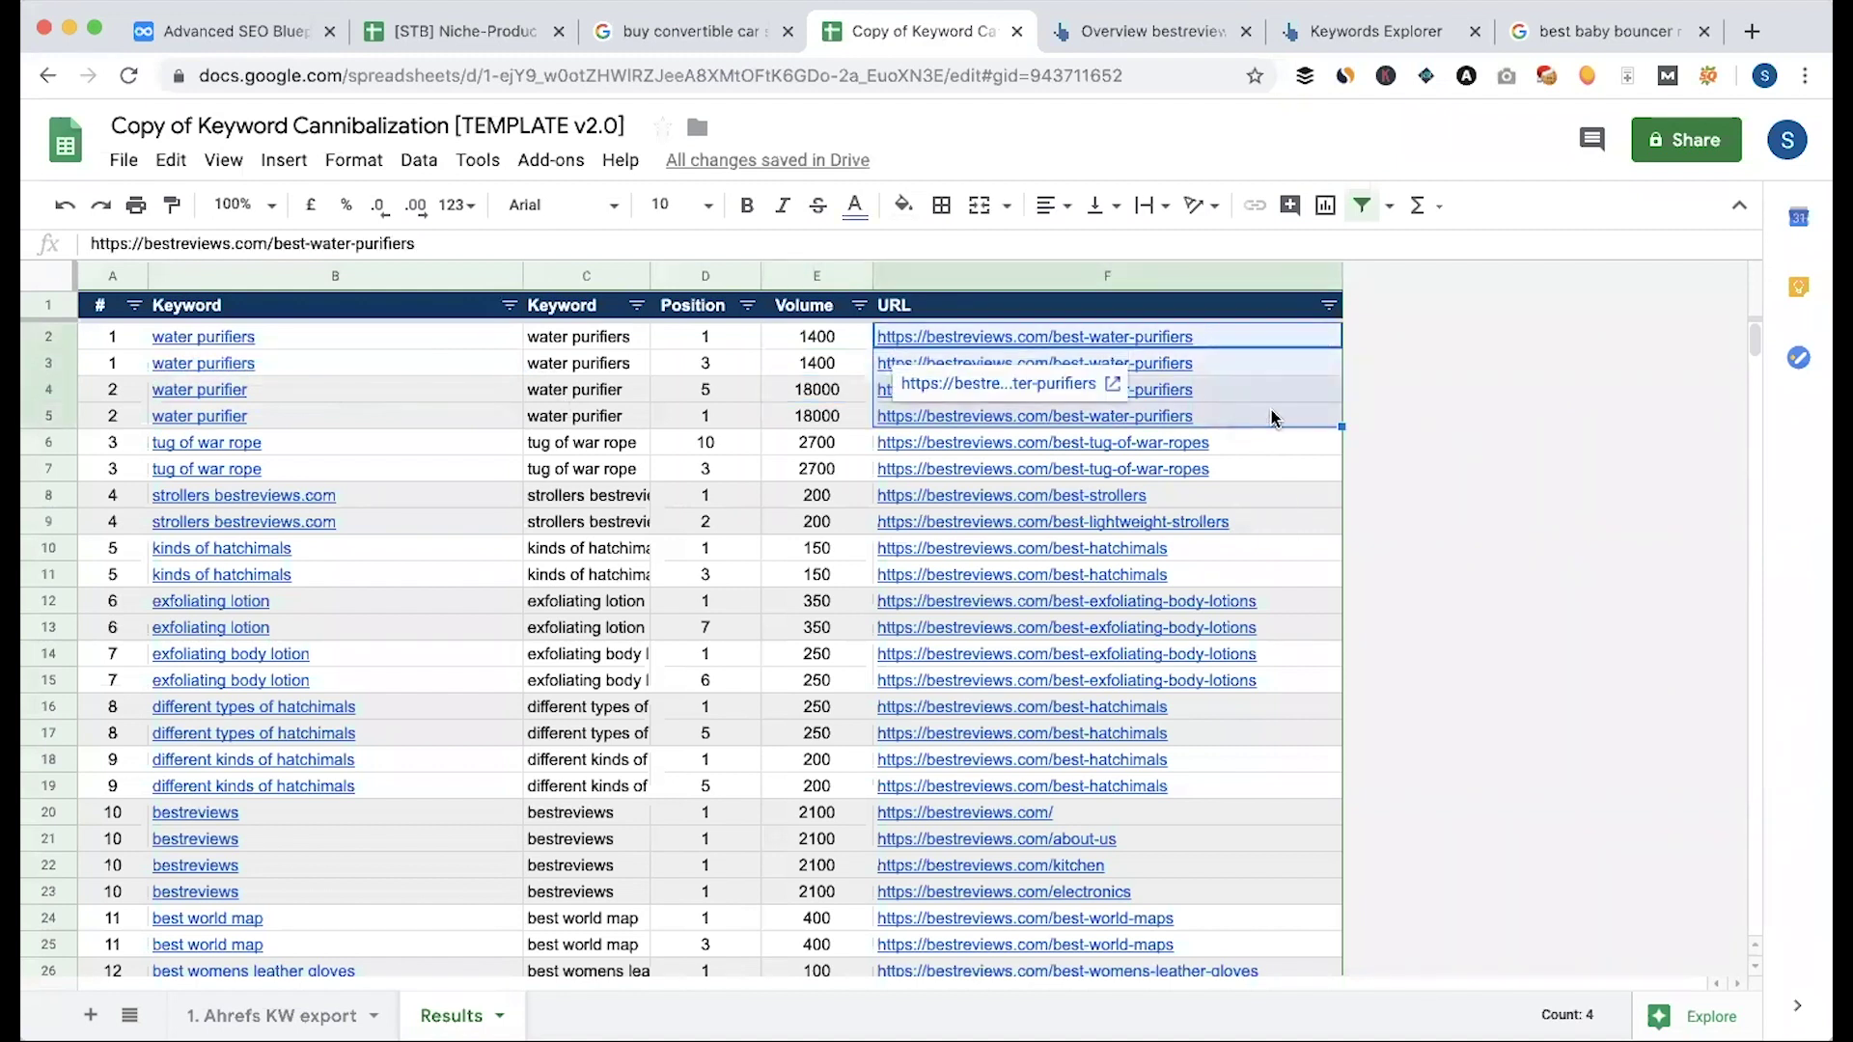
click(1322, 394)
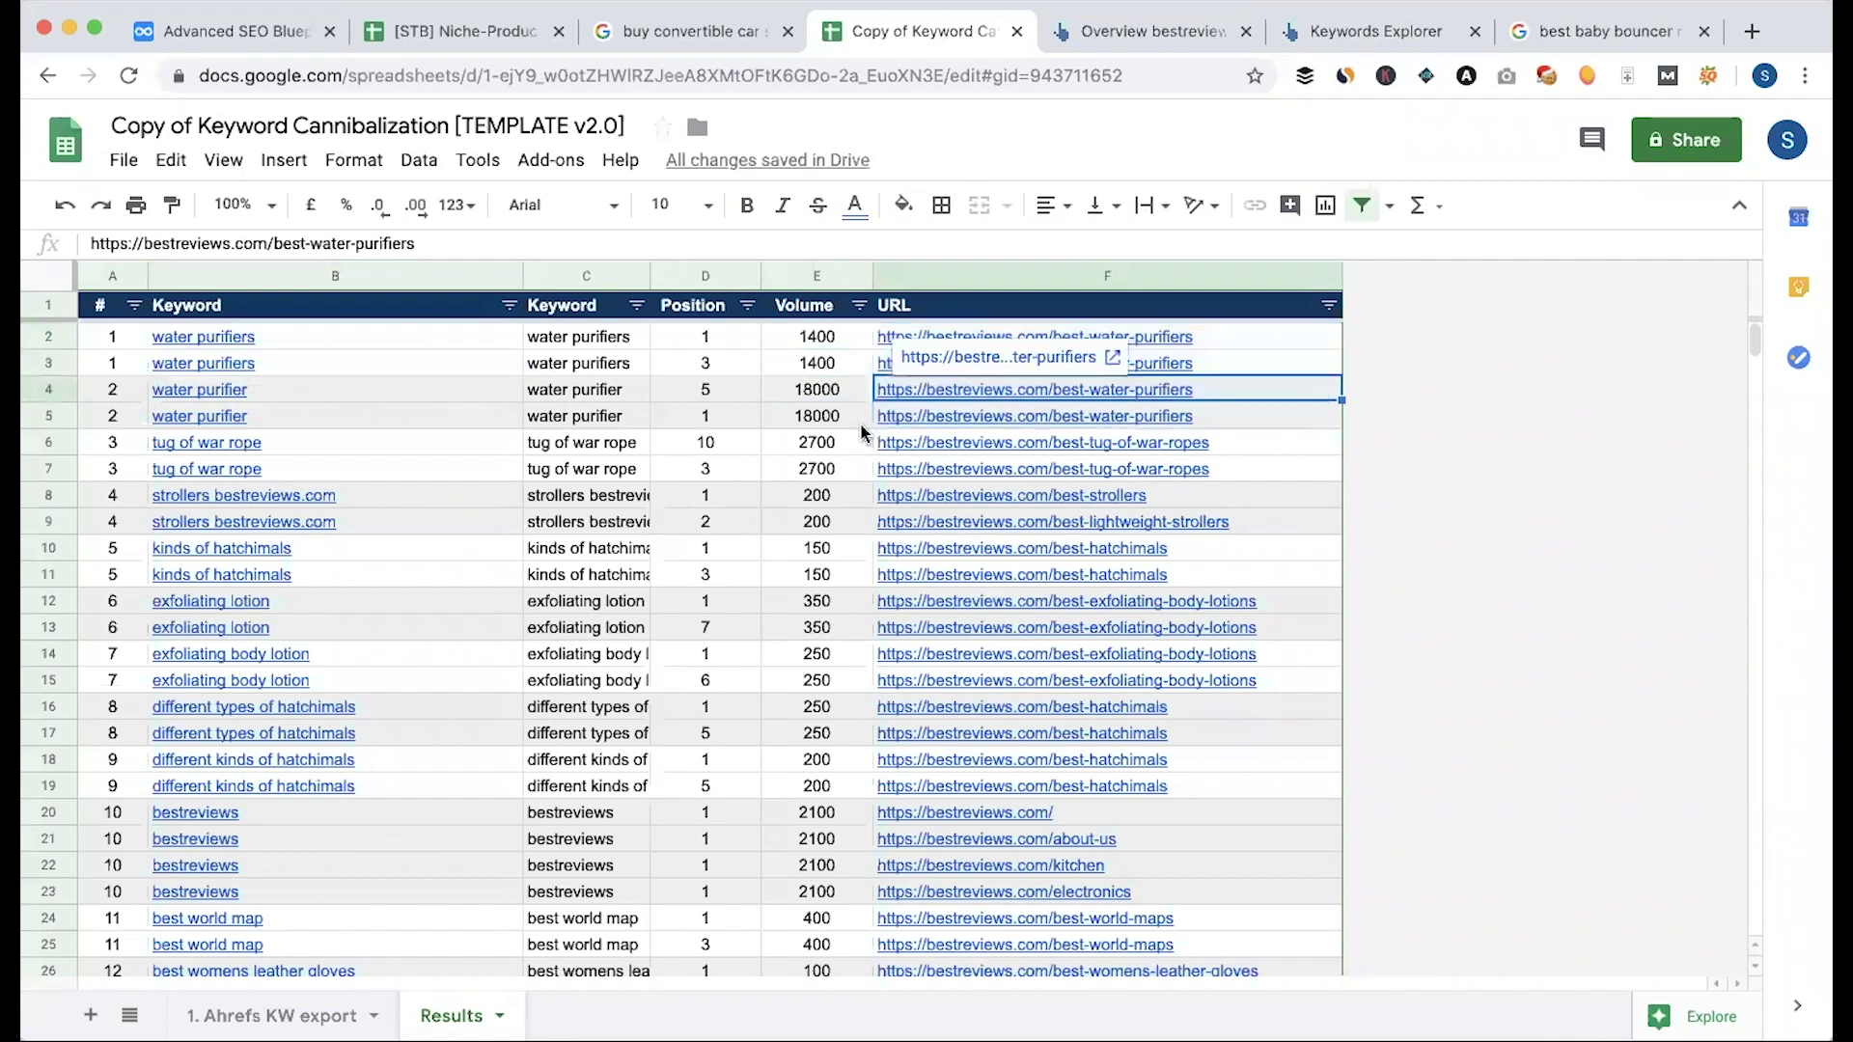
key(Left)
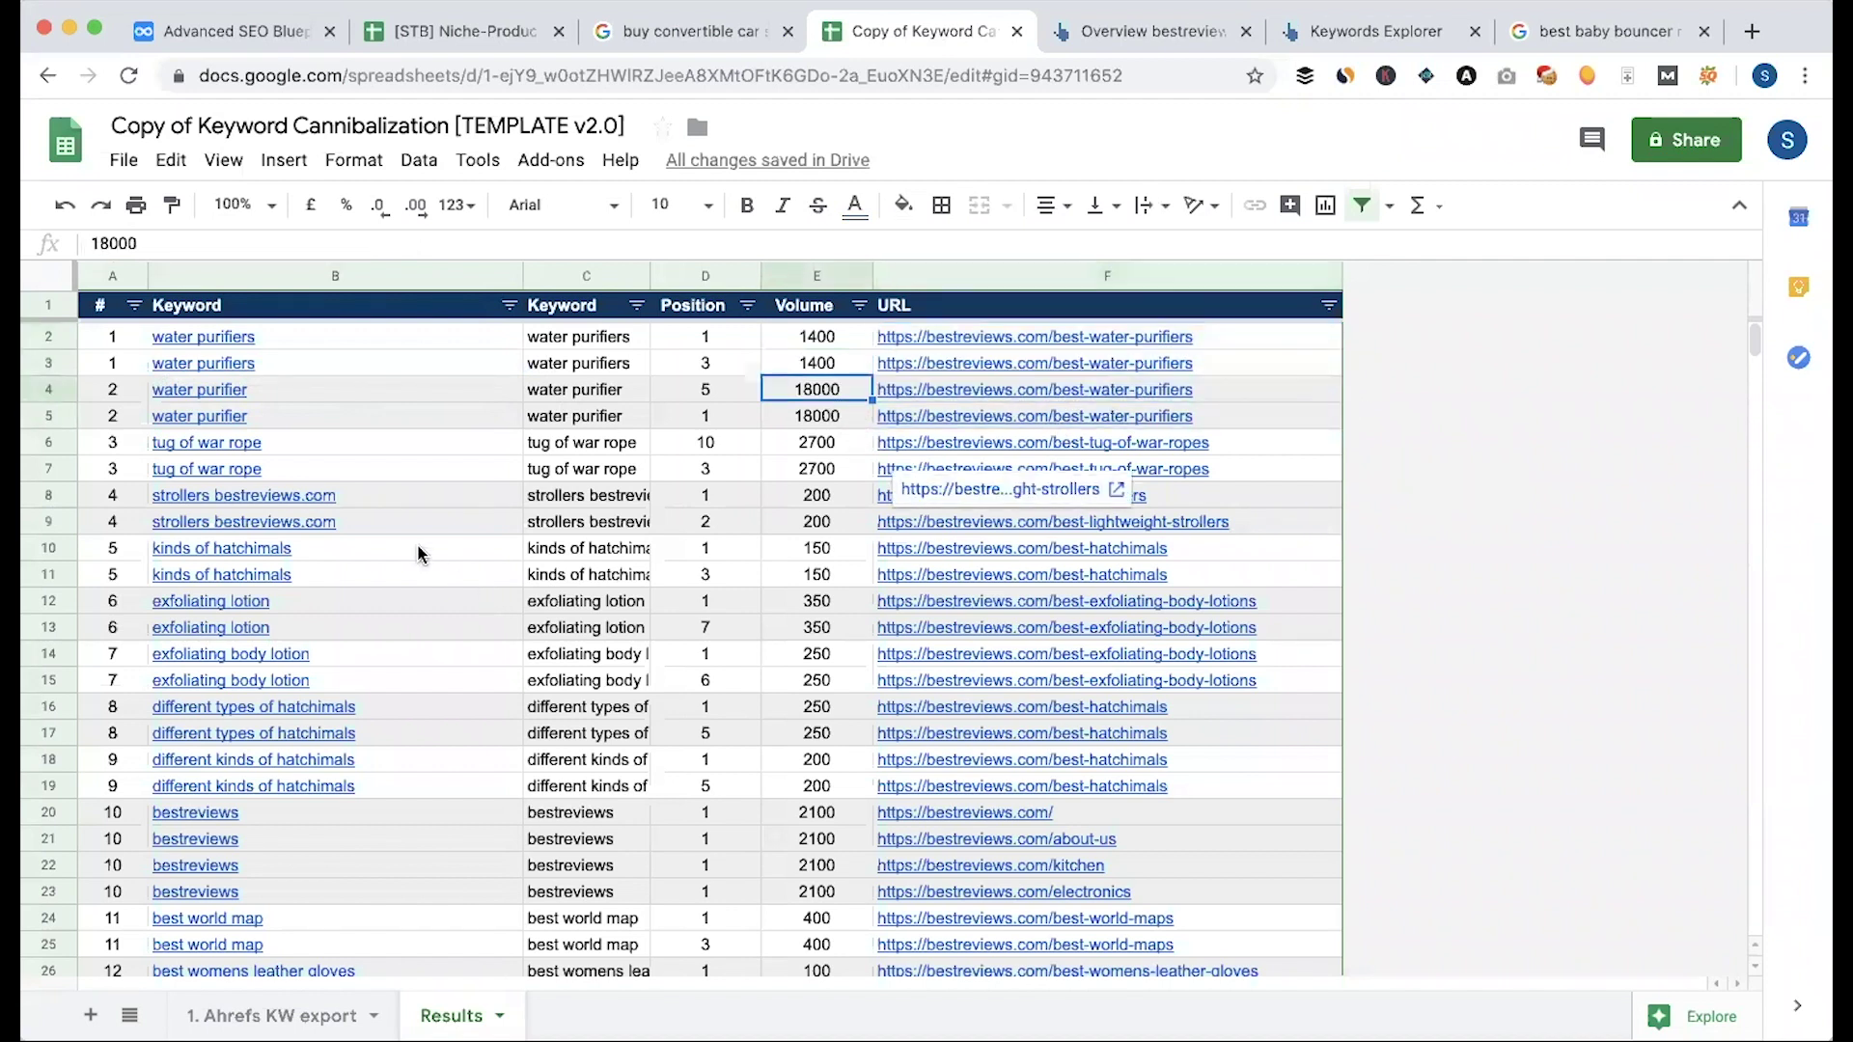
click(421, 502)
click(584, 521)
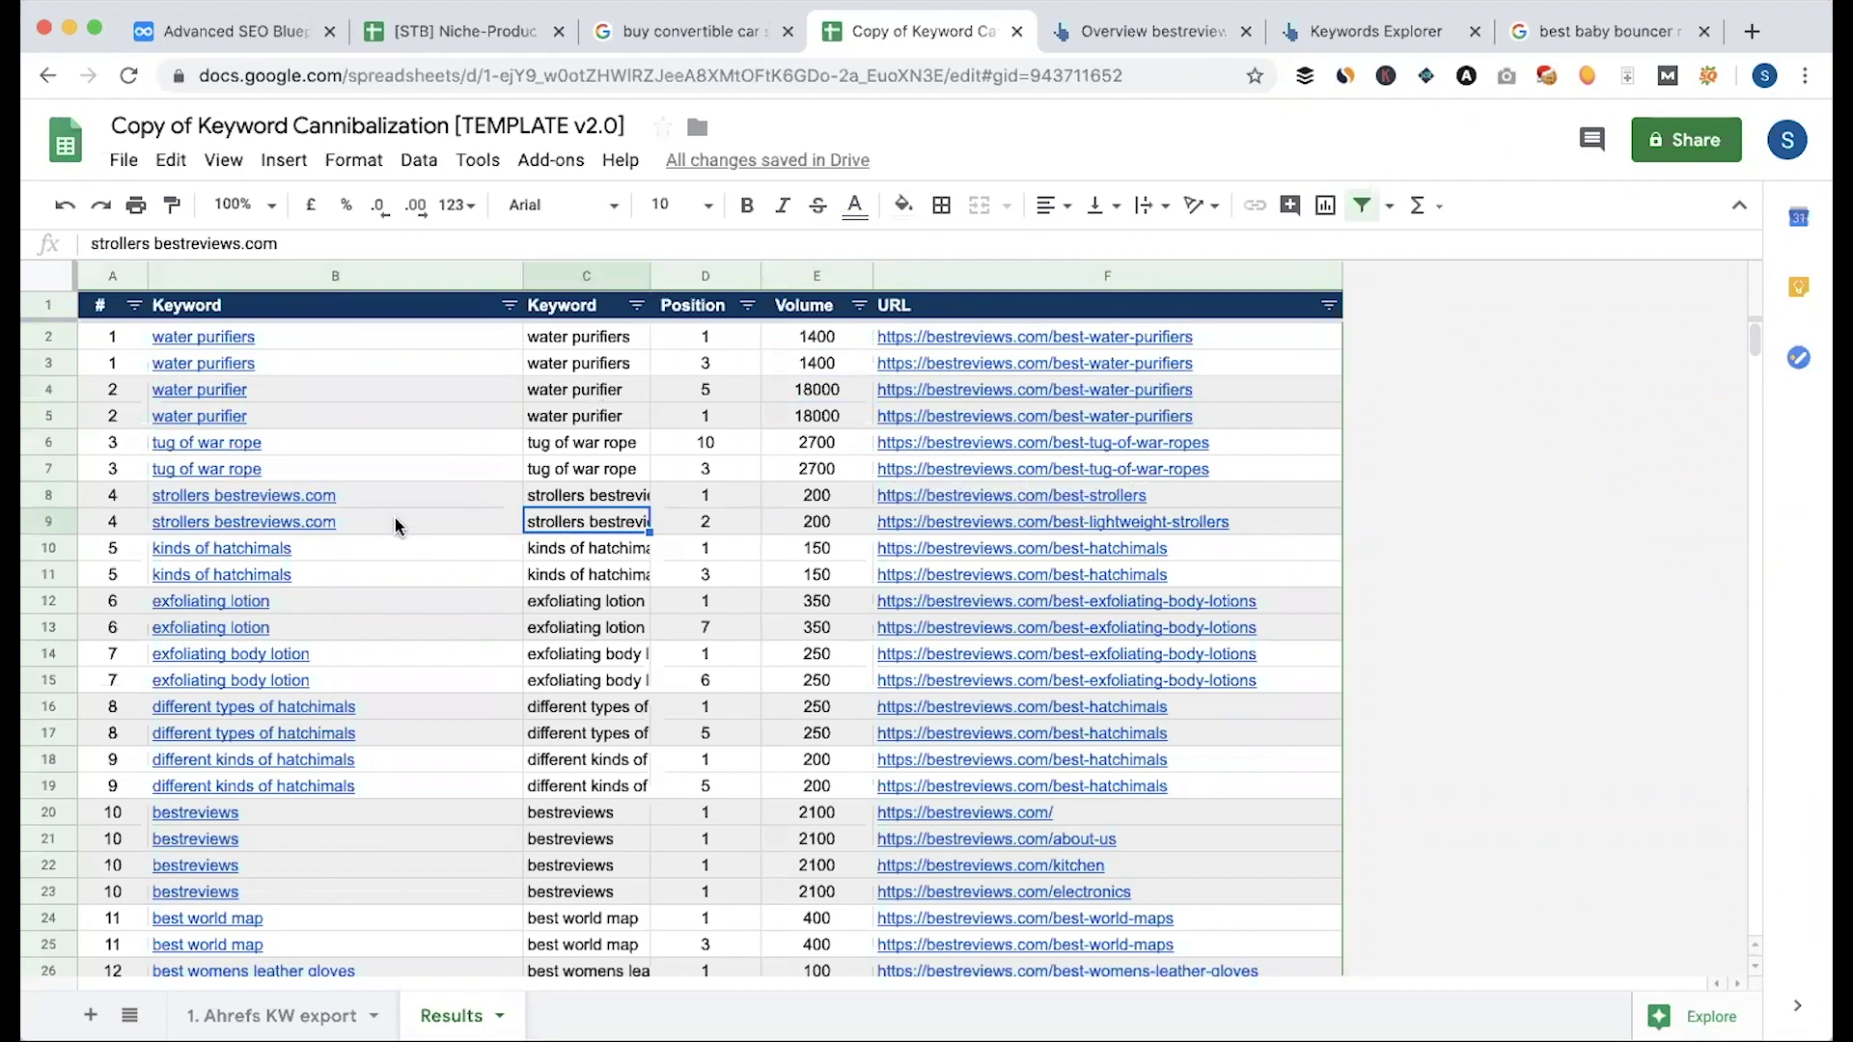
mouse_move(390, 519)
click(1156, 502)
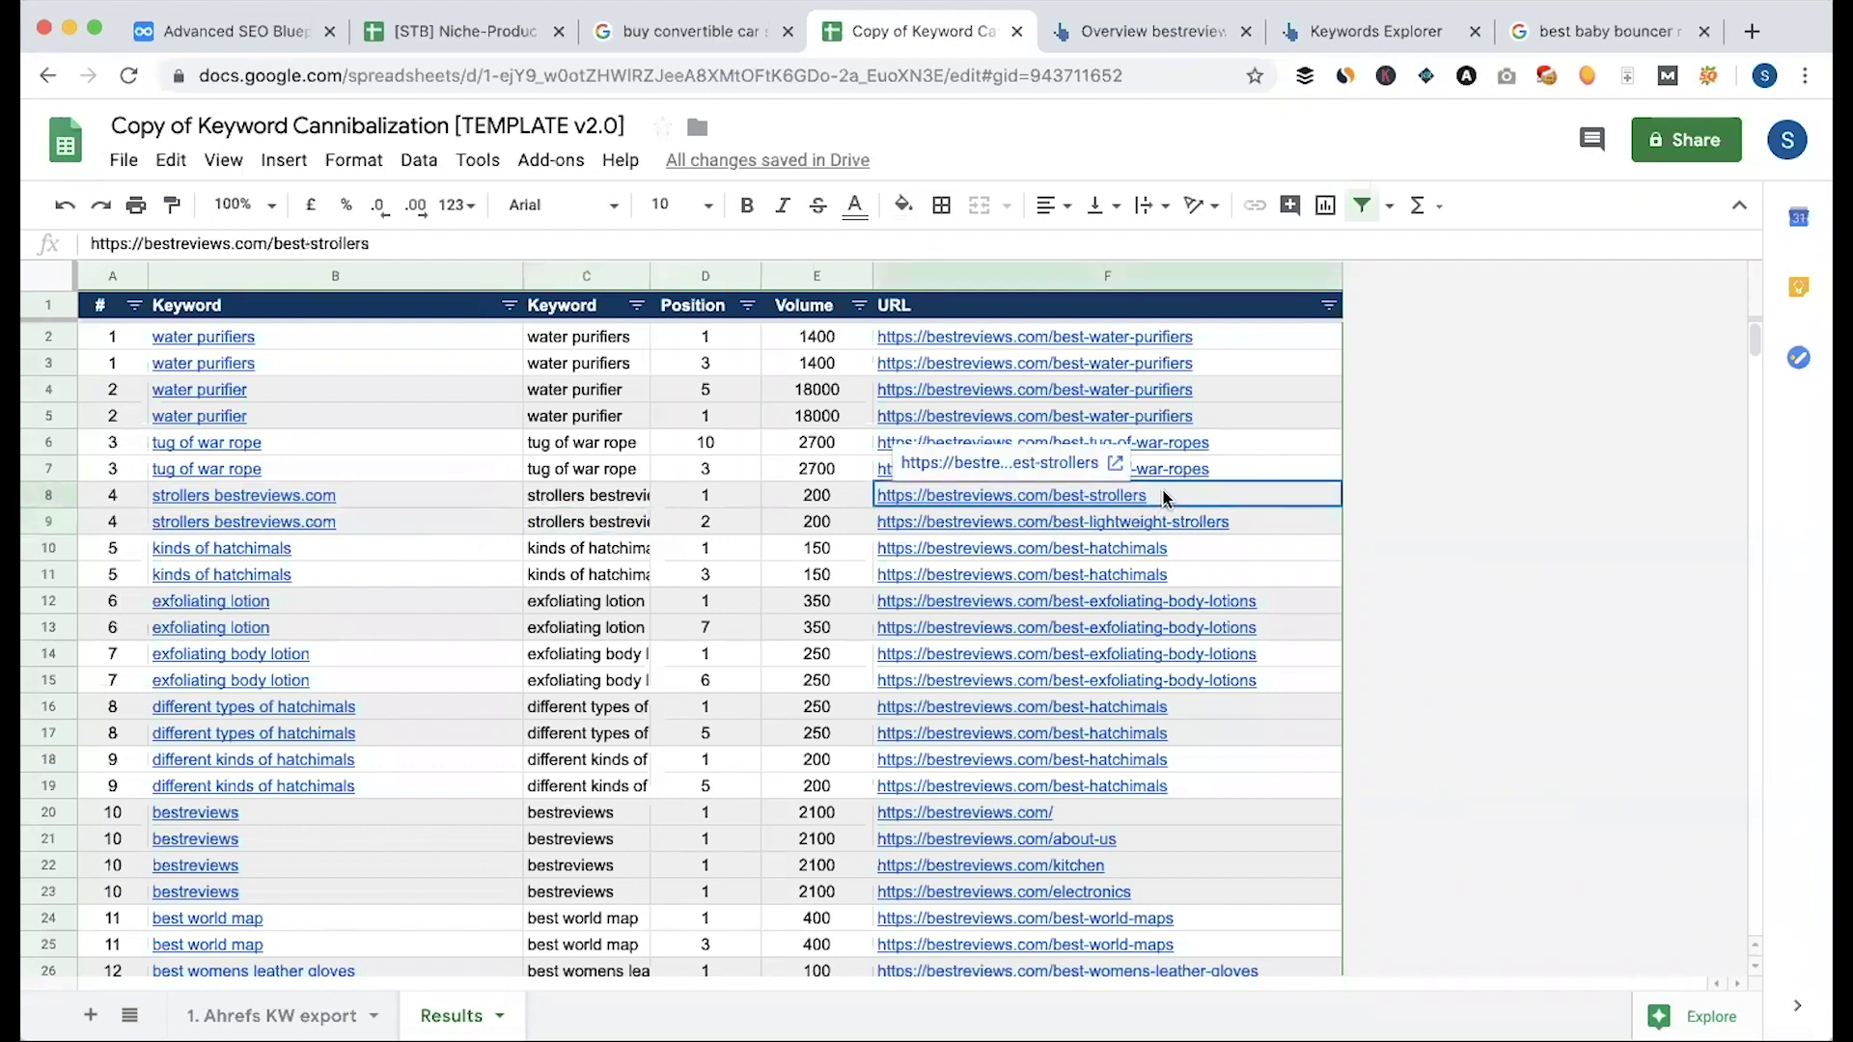
click(1267, 531)
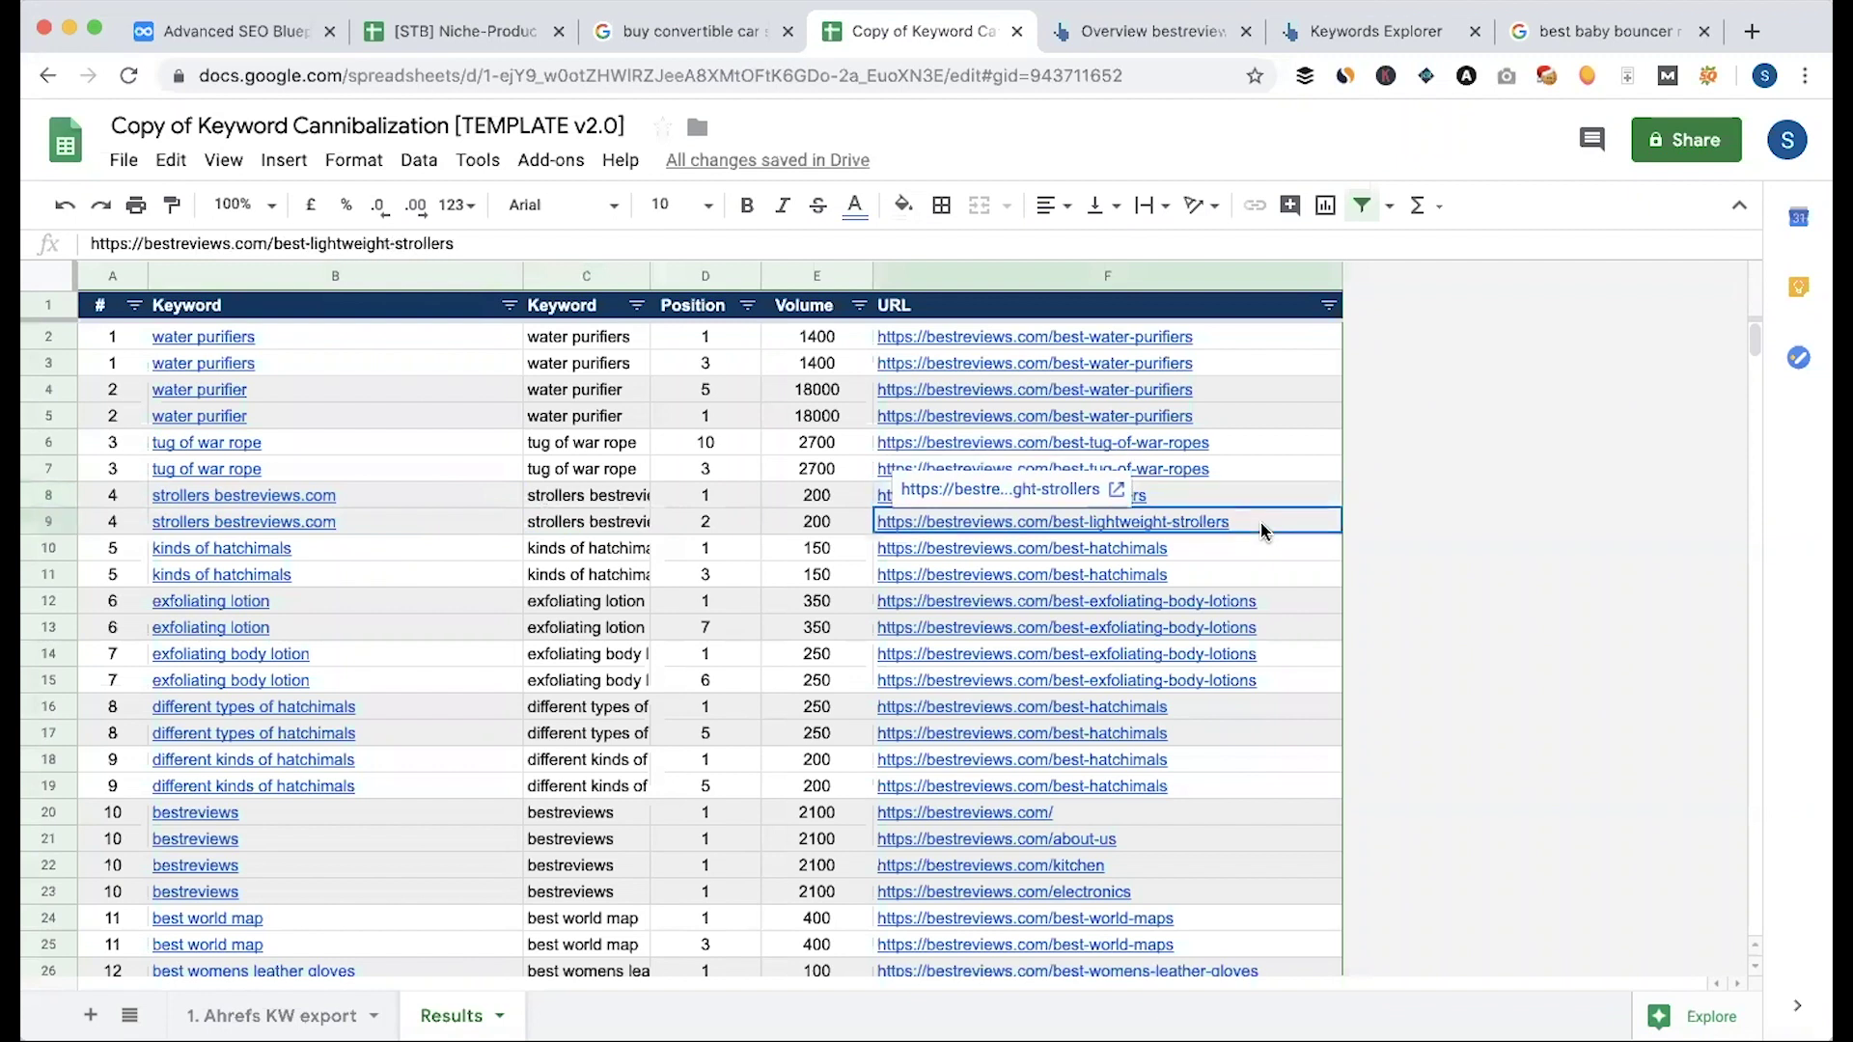
click(572, 502)
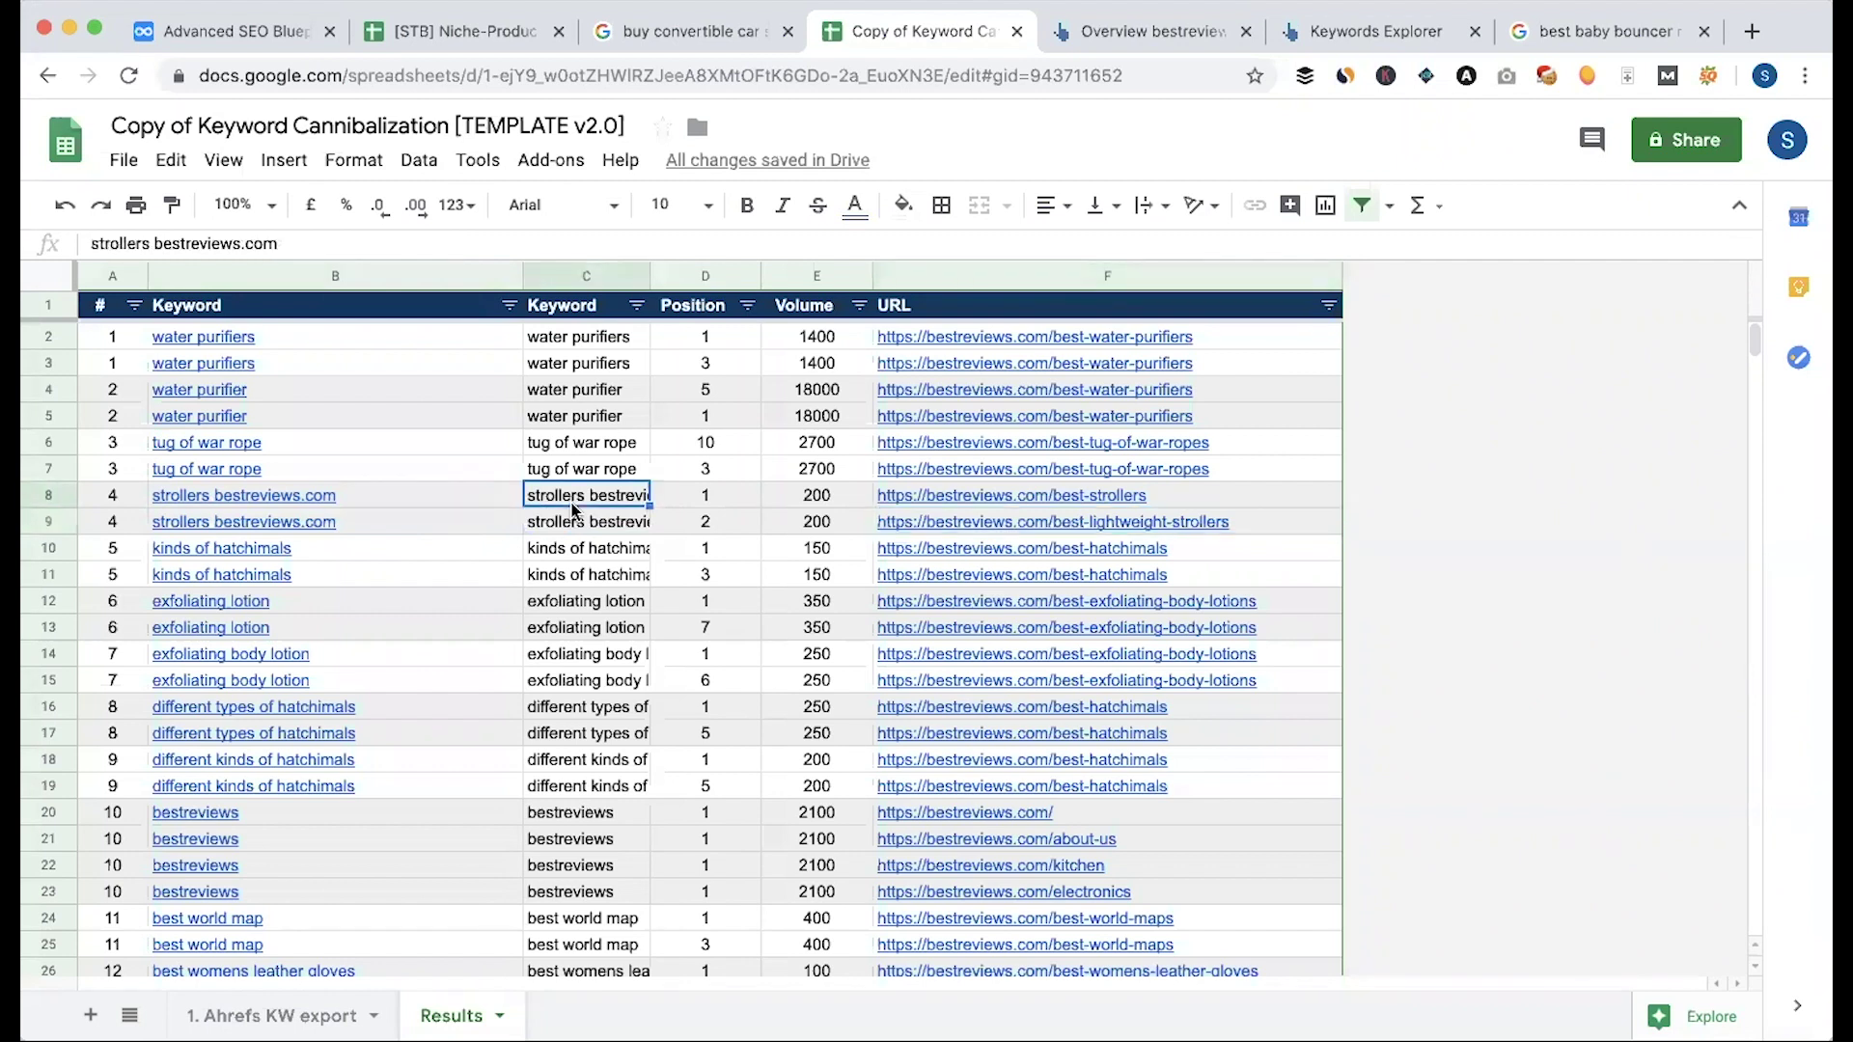
click(1752, 31)
Step: Search Google for 'strollers bestreviews.com' and review the two top-ranking BestReviews pages
text(strollers bestreviews.com)
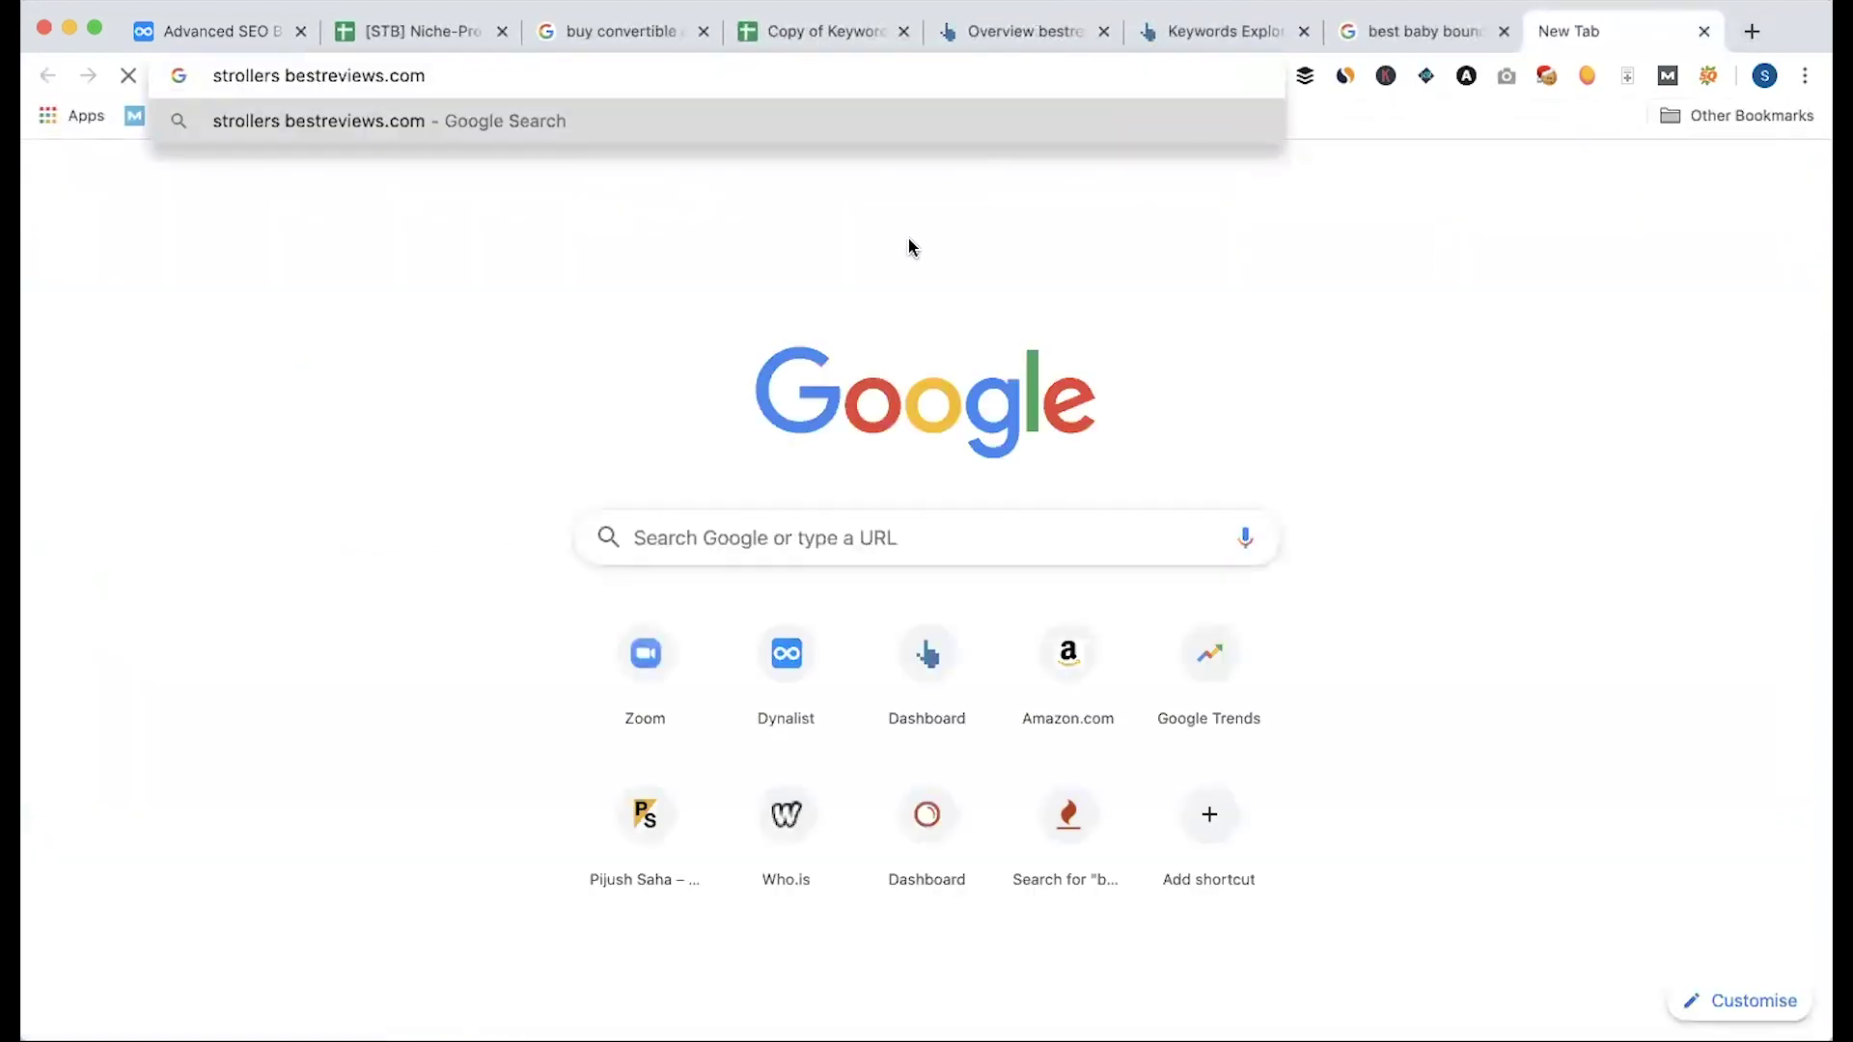
key(Return)
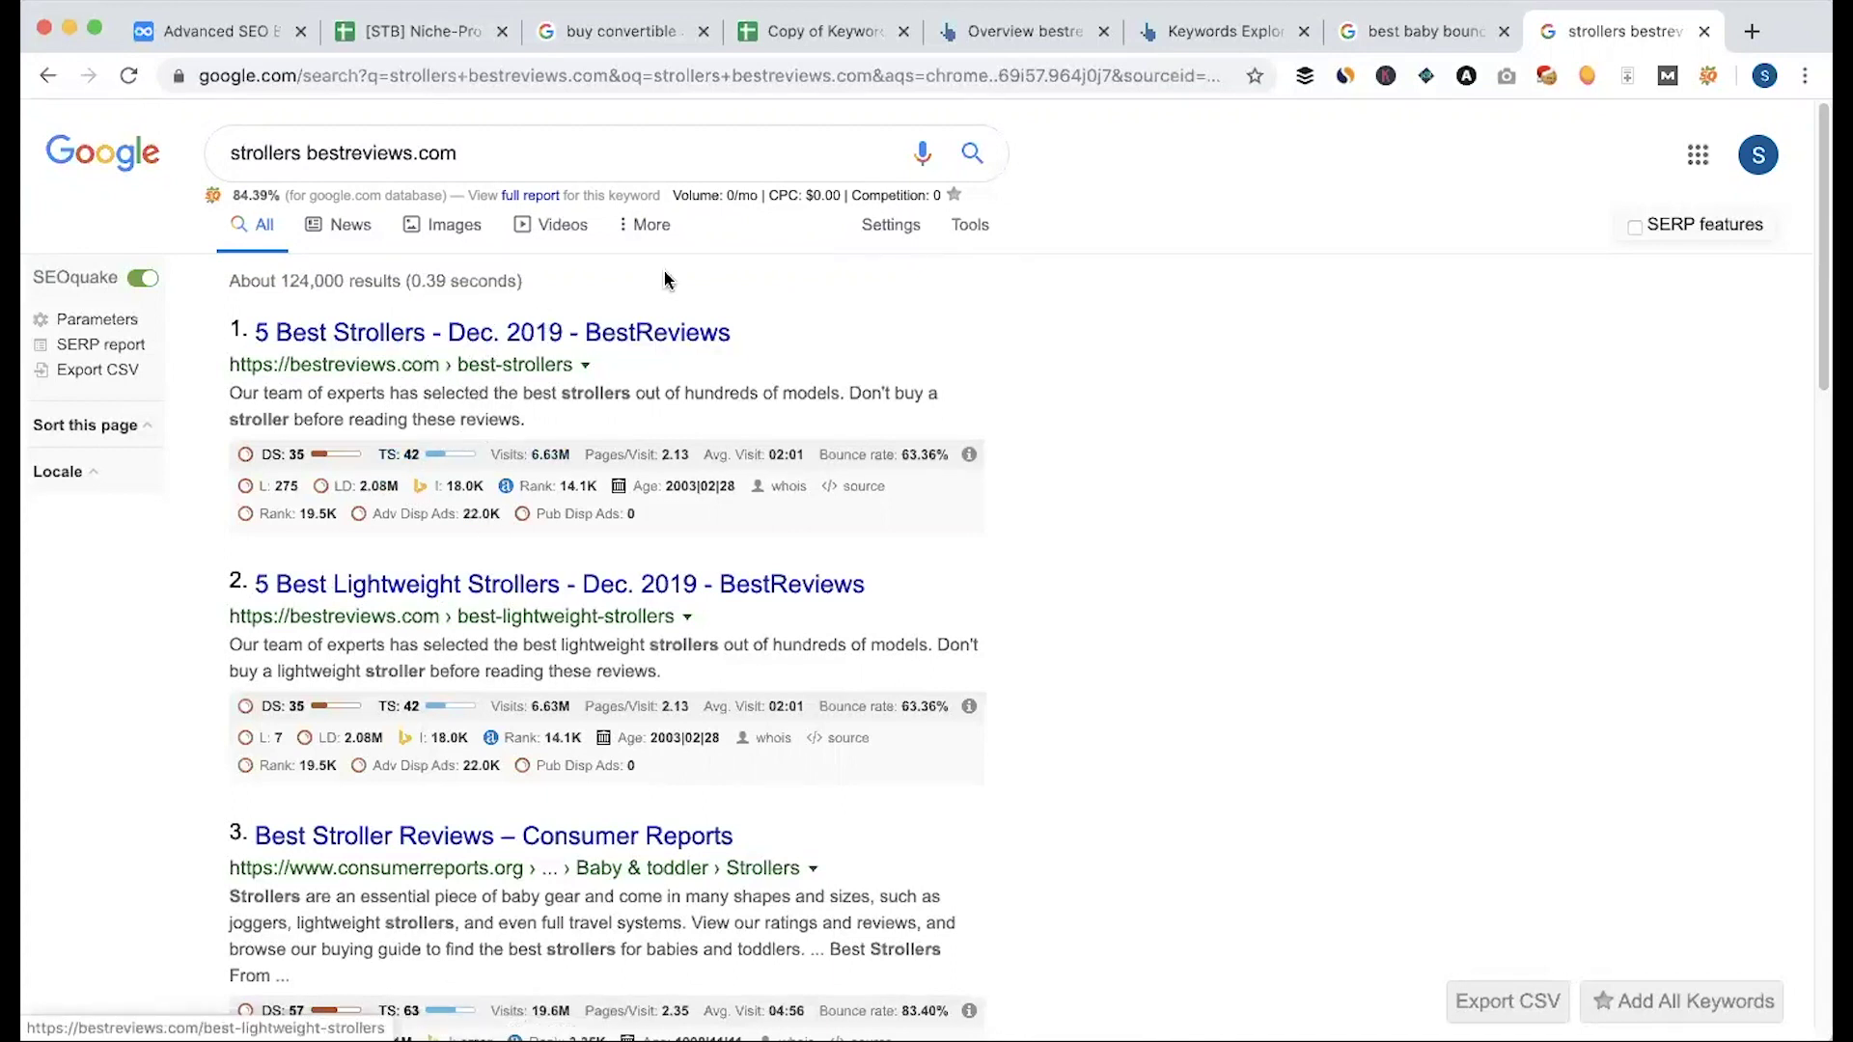
click(436, 32)
Step: Jump from the course notes back to the strollers bestreviews.com Google results
click(259, 39)
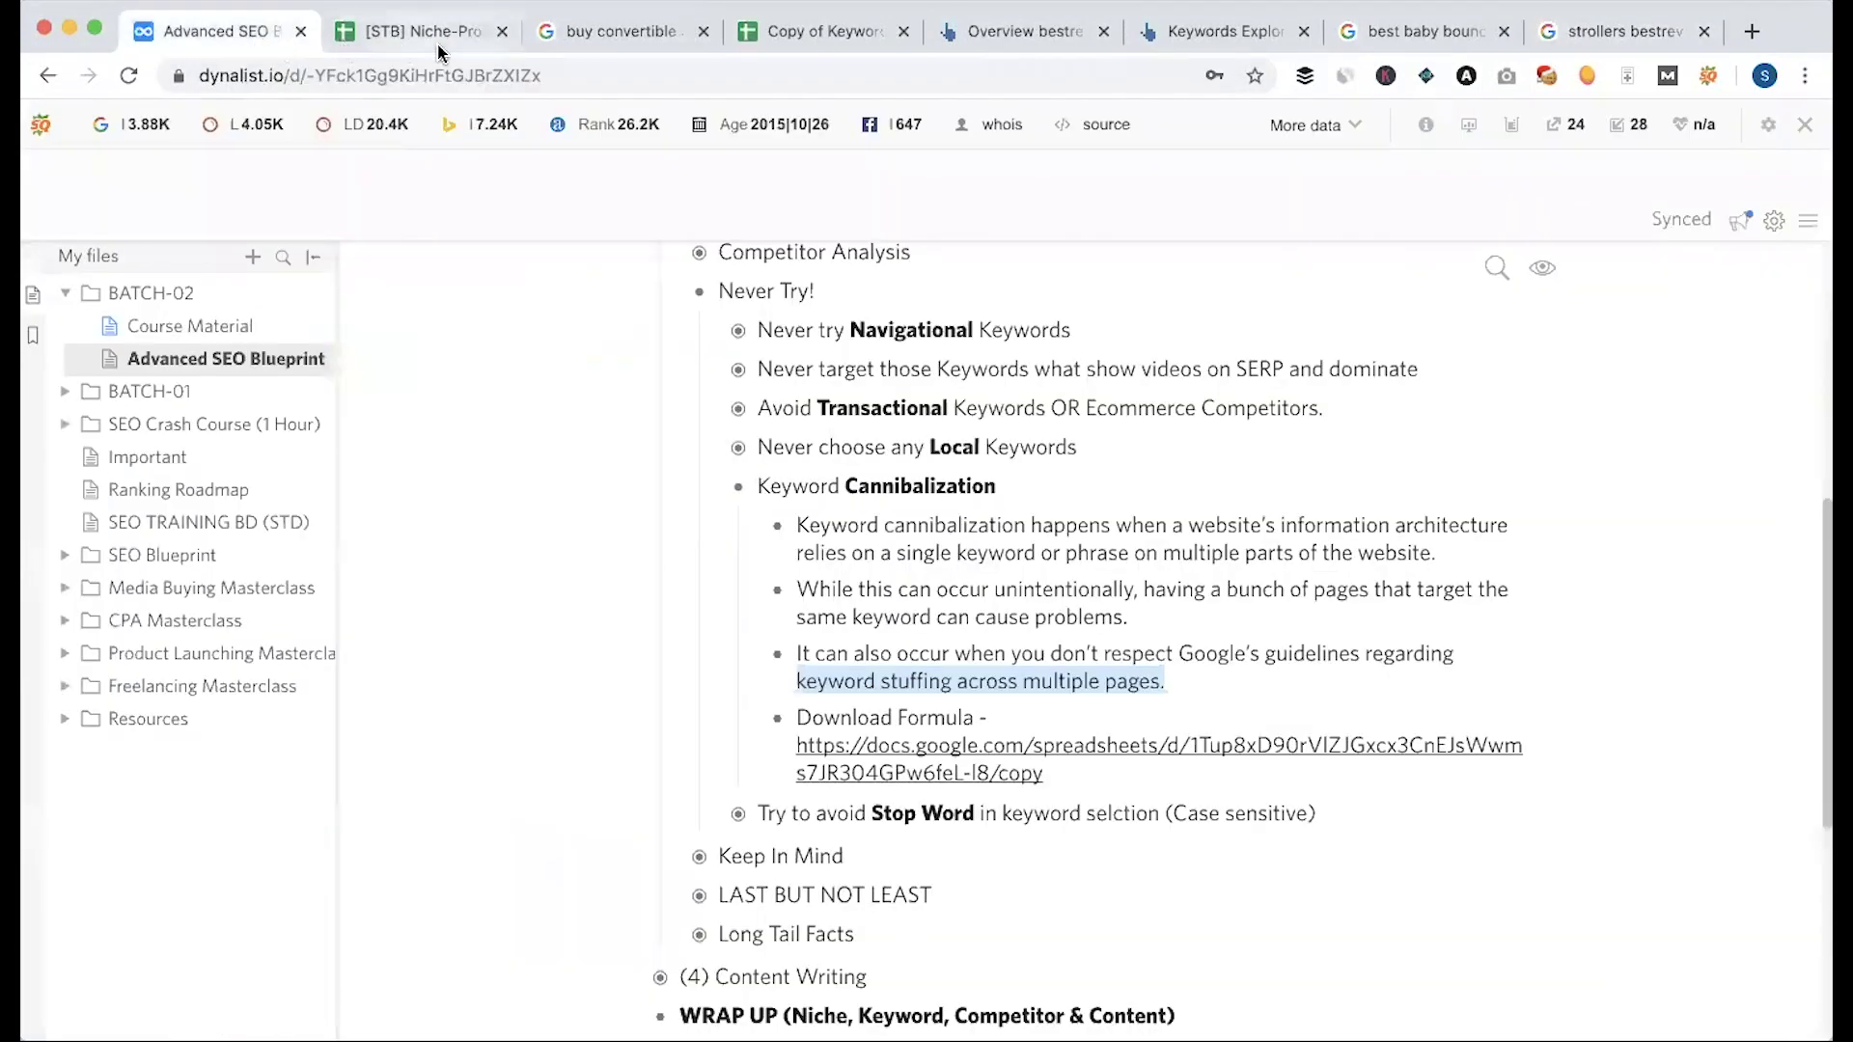
click(439, 44)
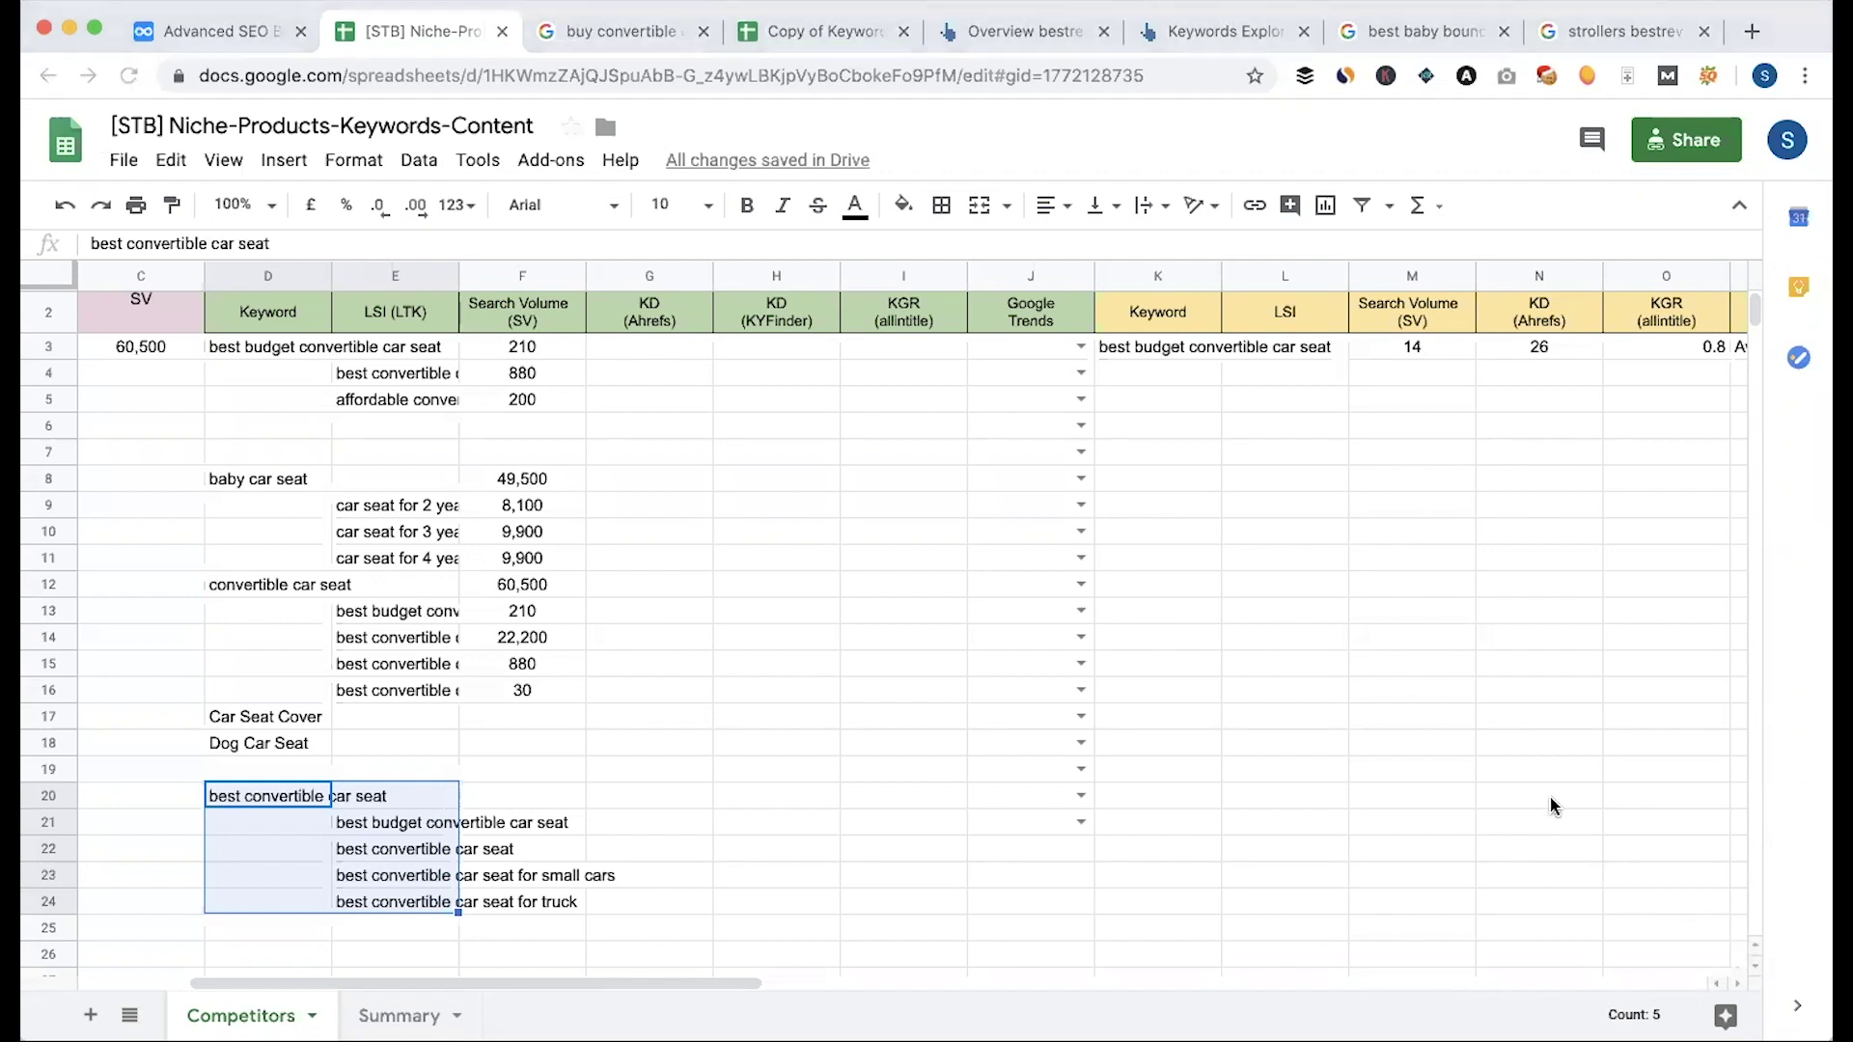
key(super+9)
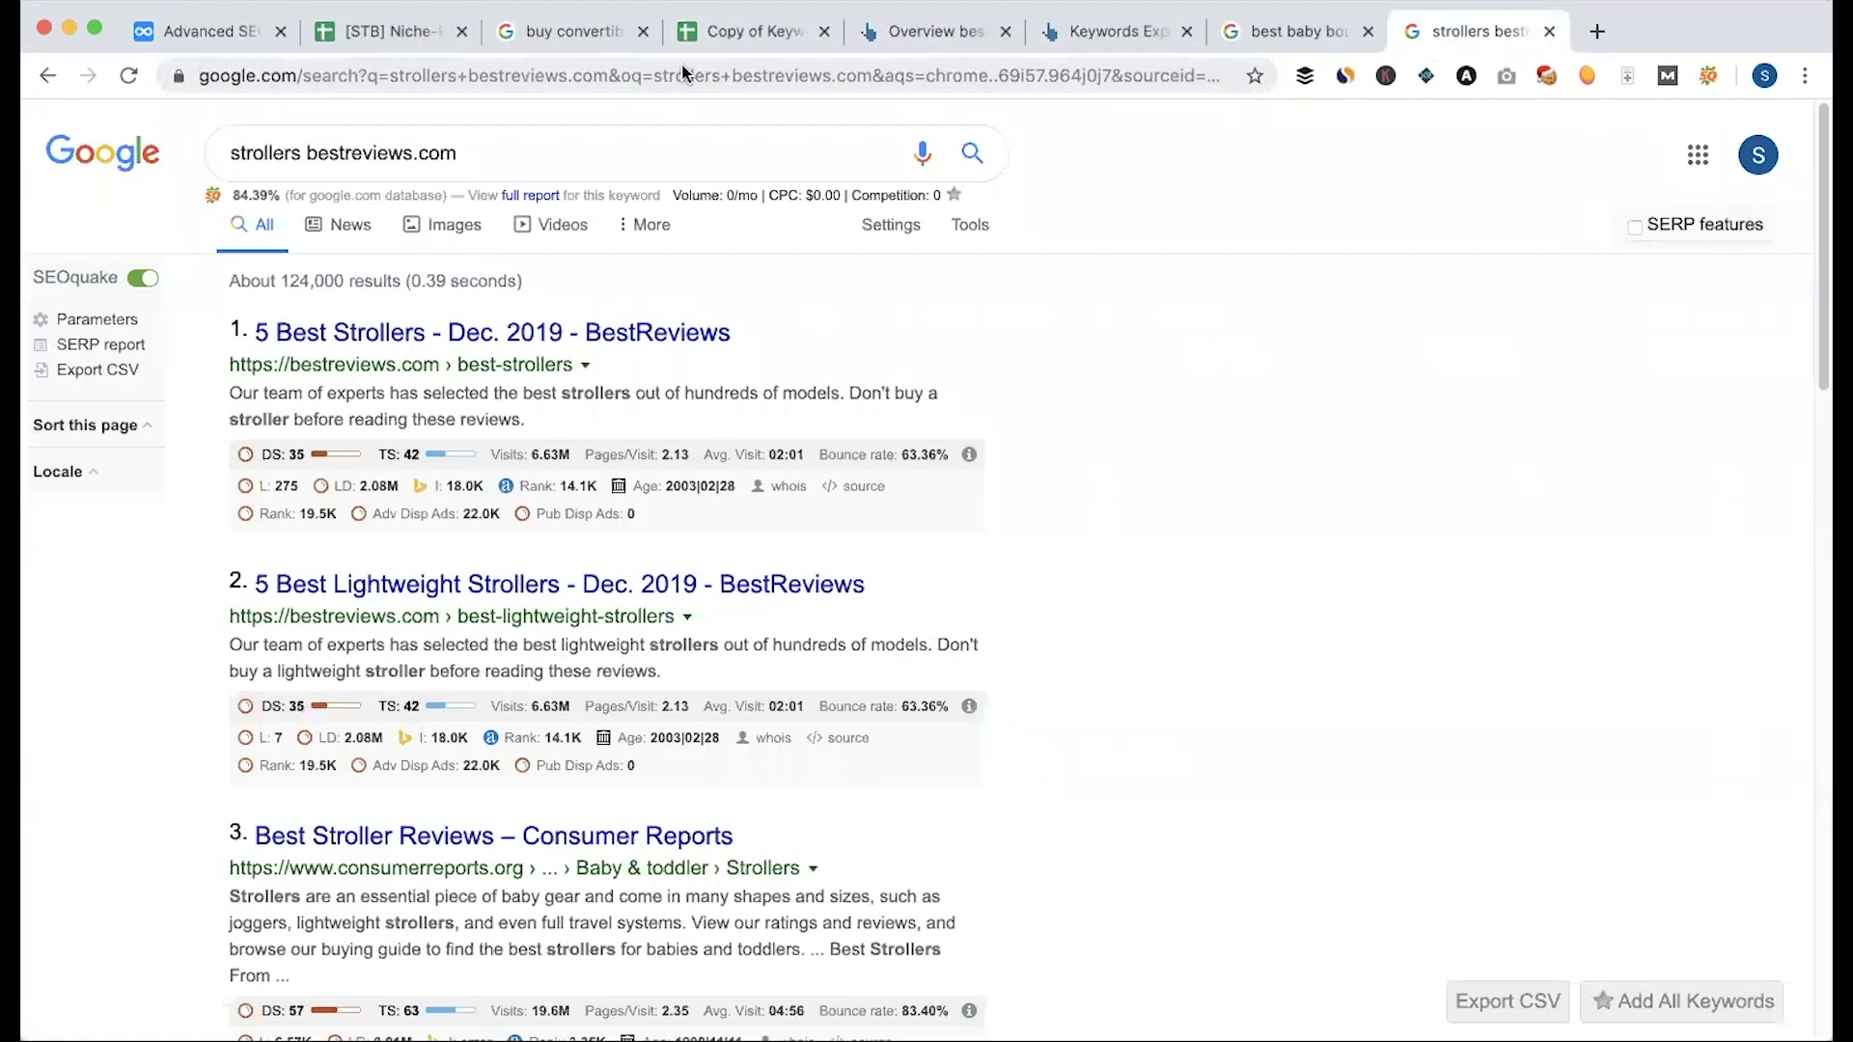
click(748, 34)
key(super+c)
click(608, 570)
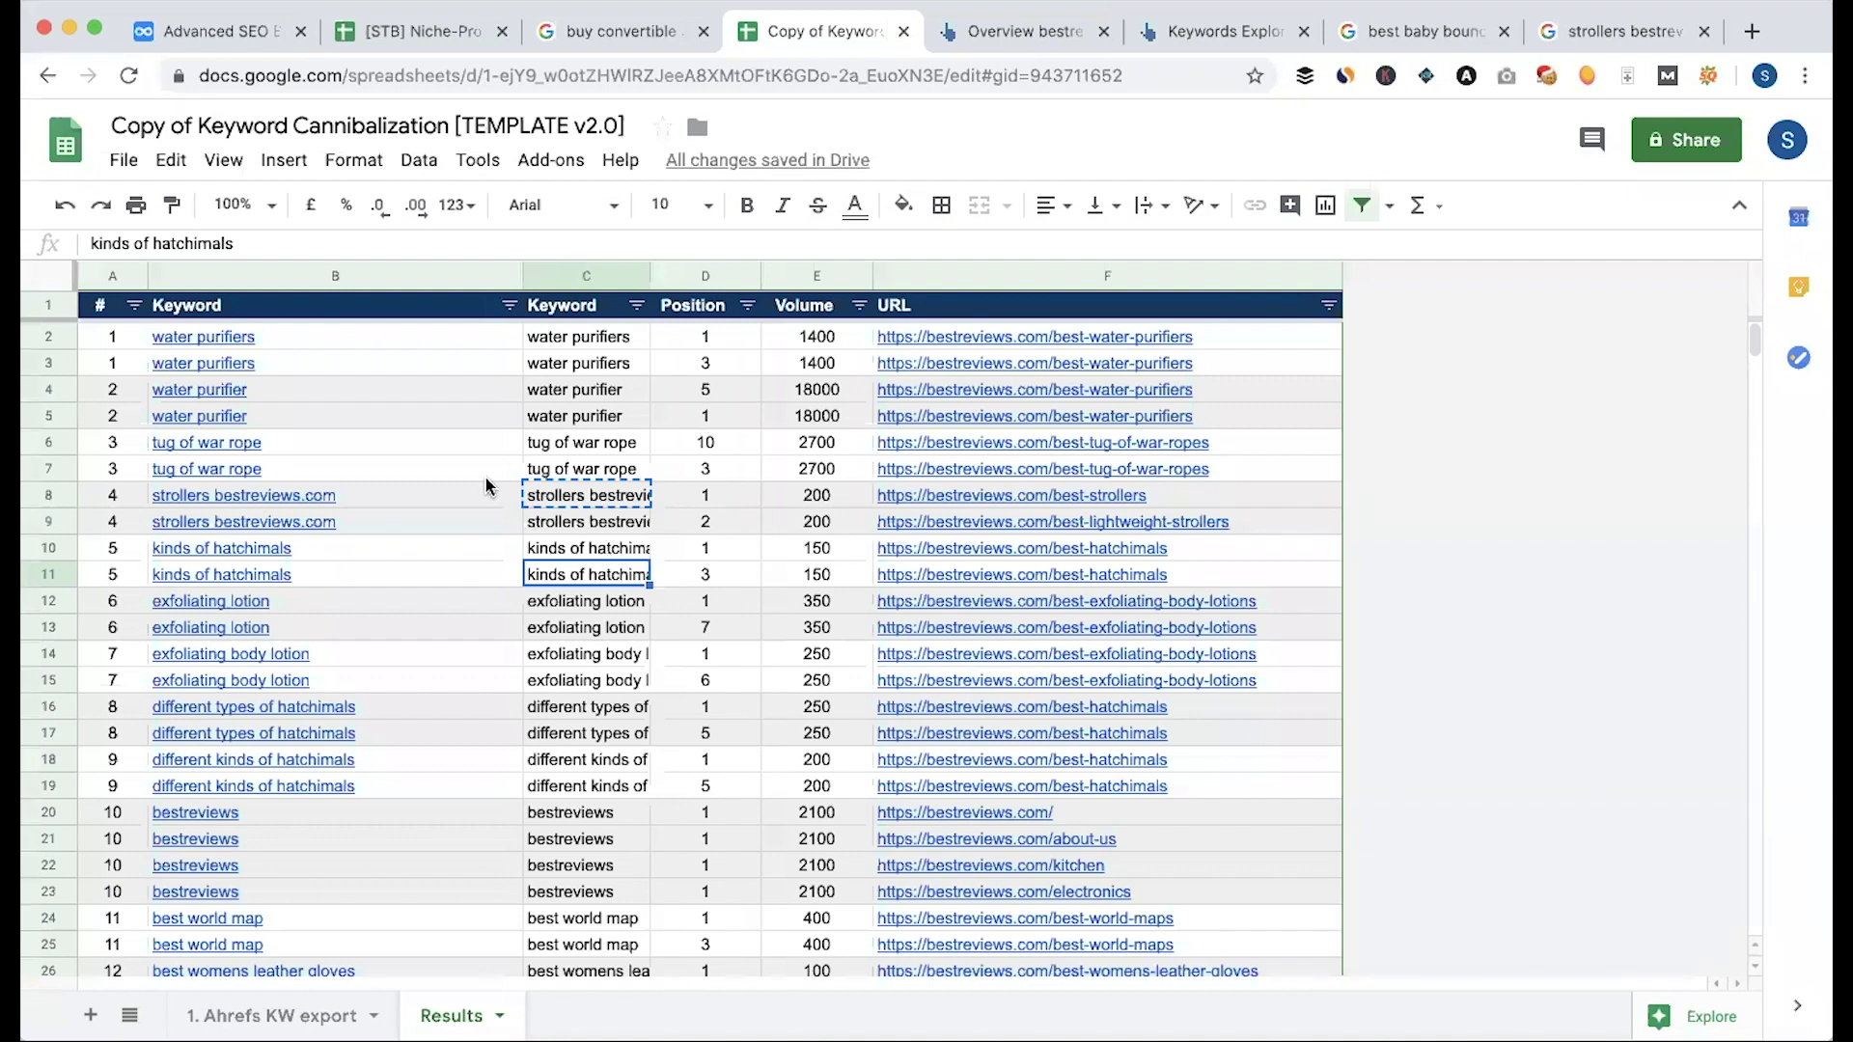
mouse_move(485, 483)
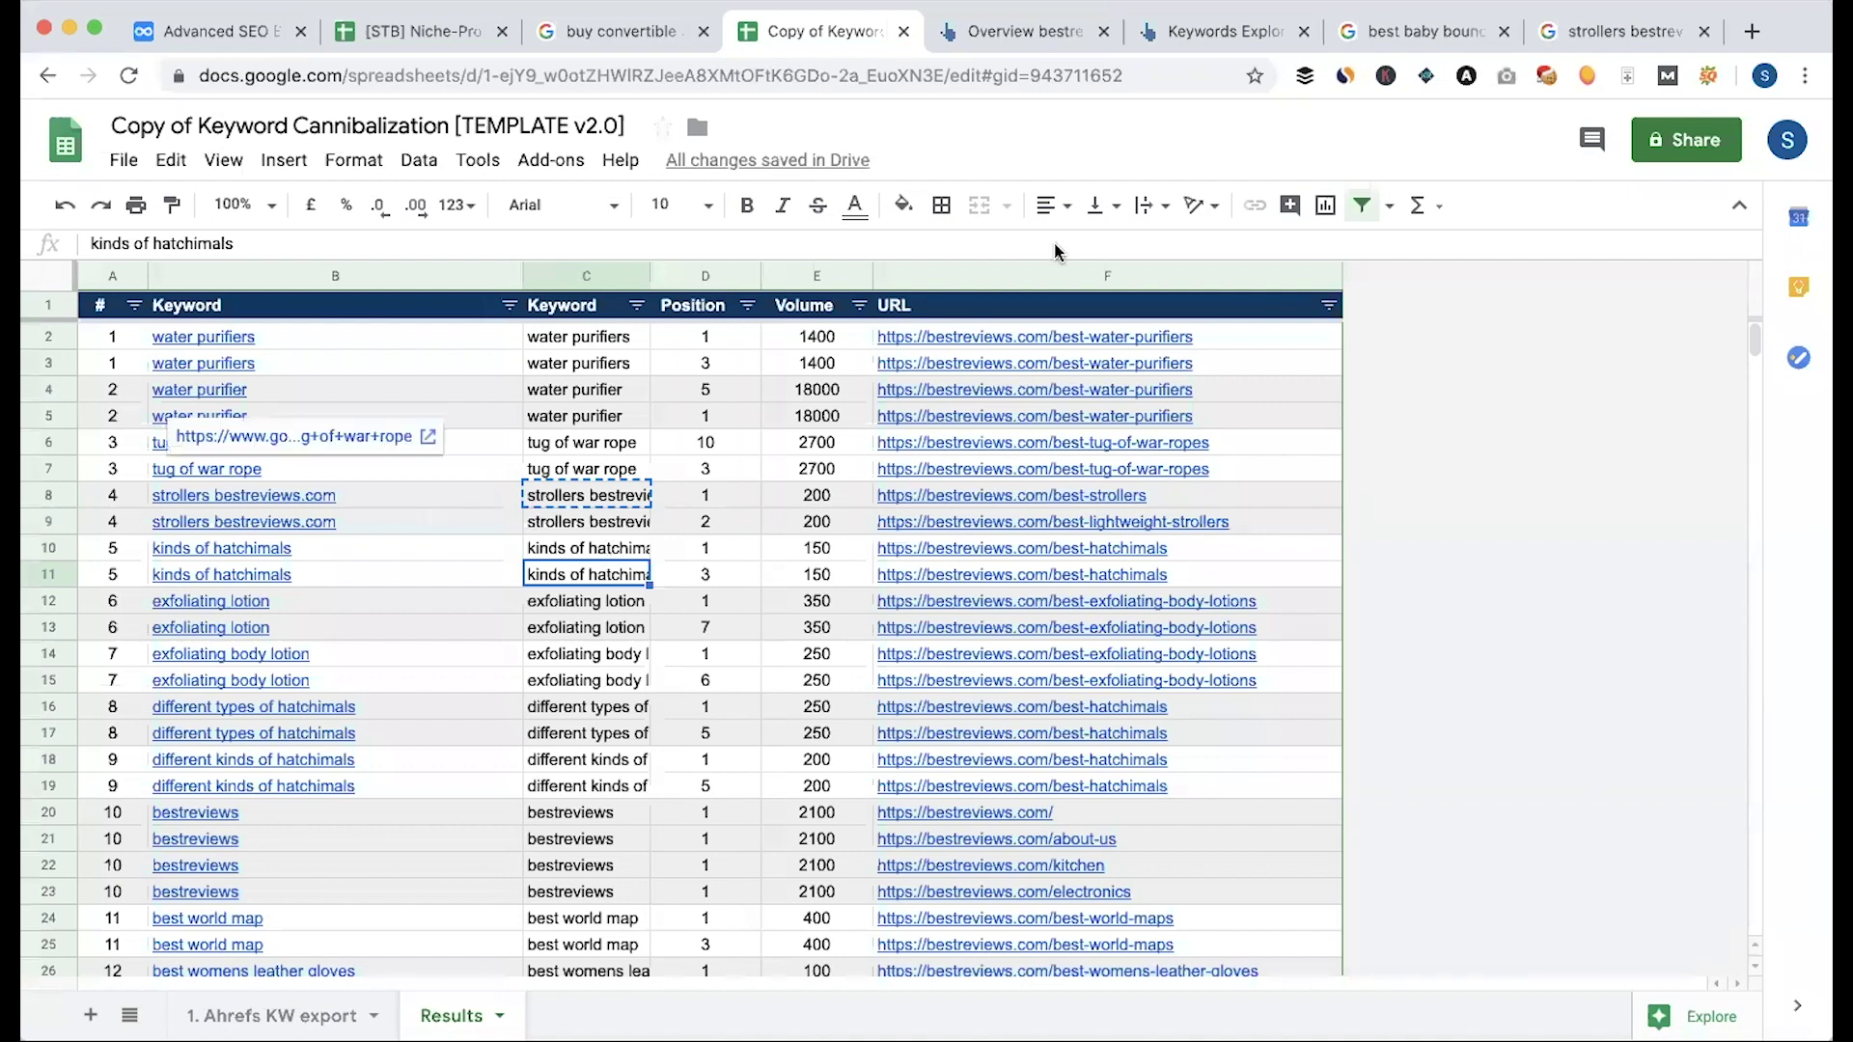
click(1590, 27)
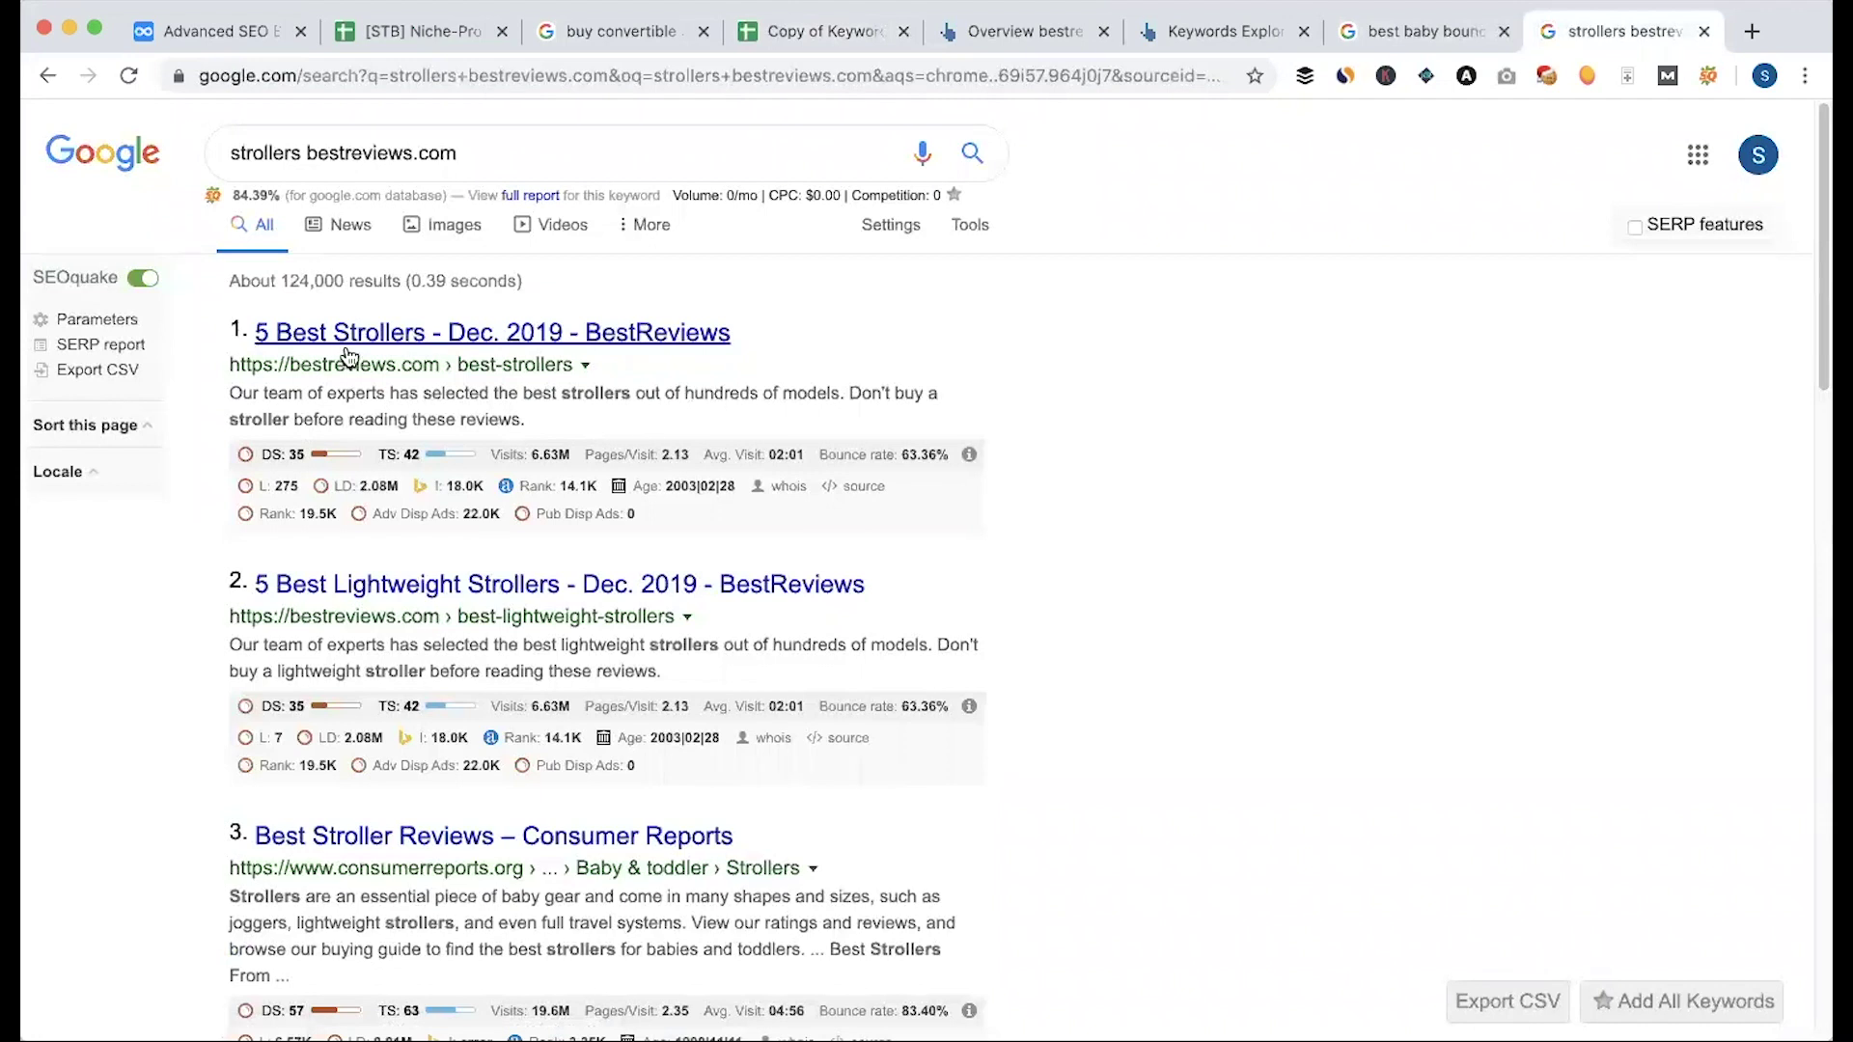
Step: Open the Best Strollers and Best Lightweight Strollers results in new tabs and view each
super+click(406, 344)
super+click(447, 573)
click(1631, 32)
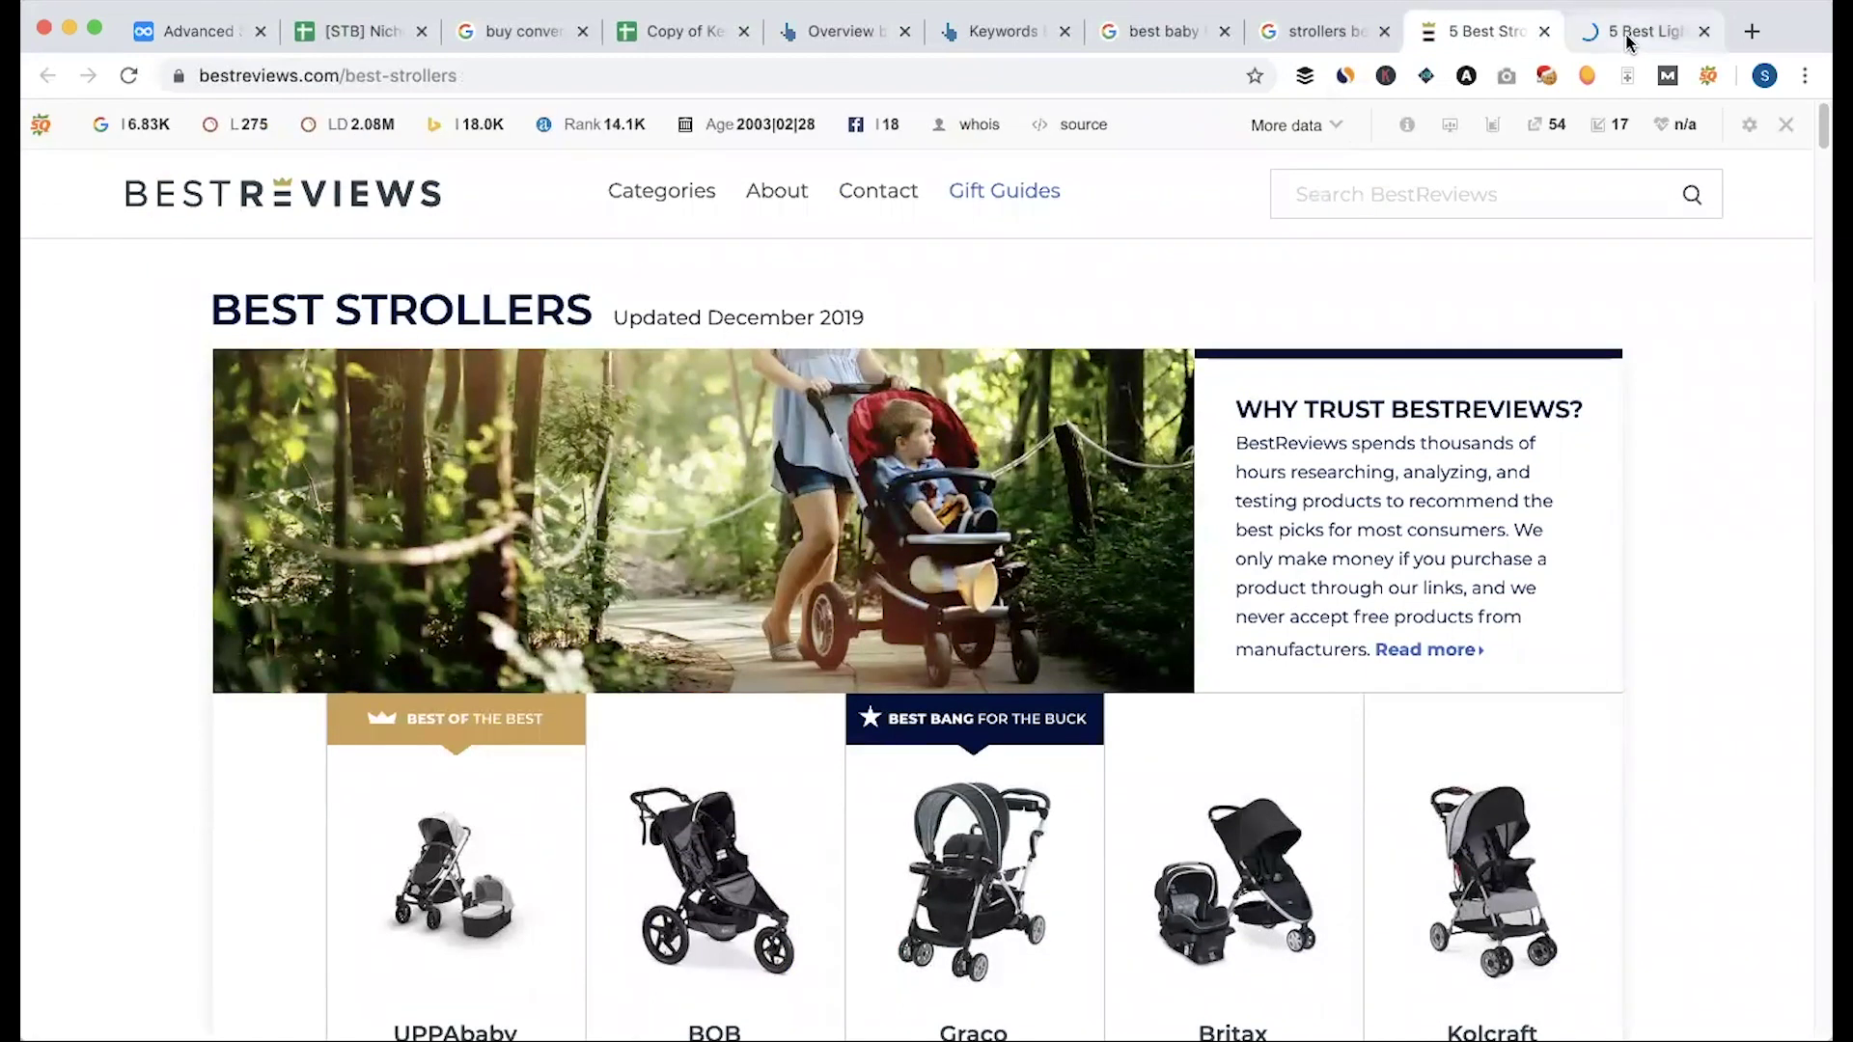
click(1631, 32)
click(1482, 35)
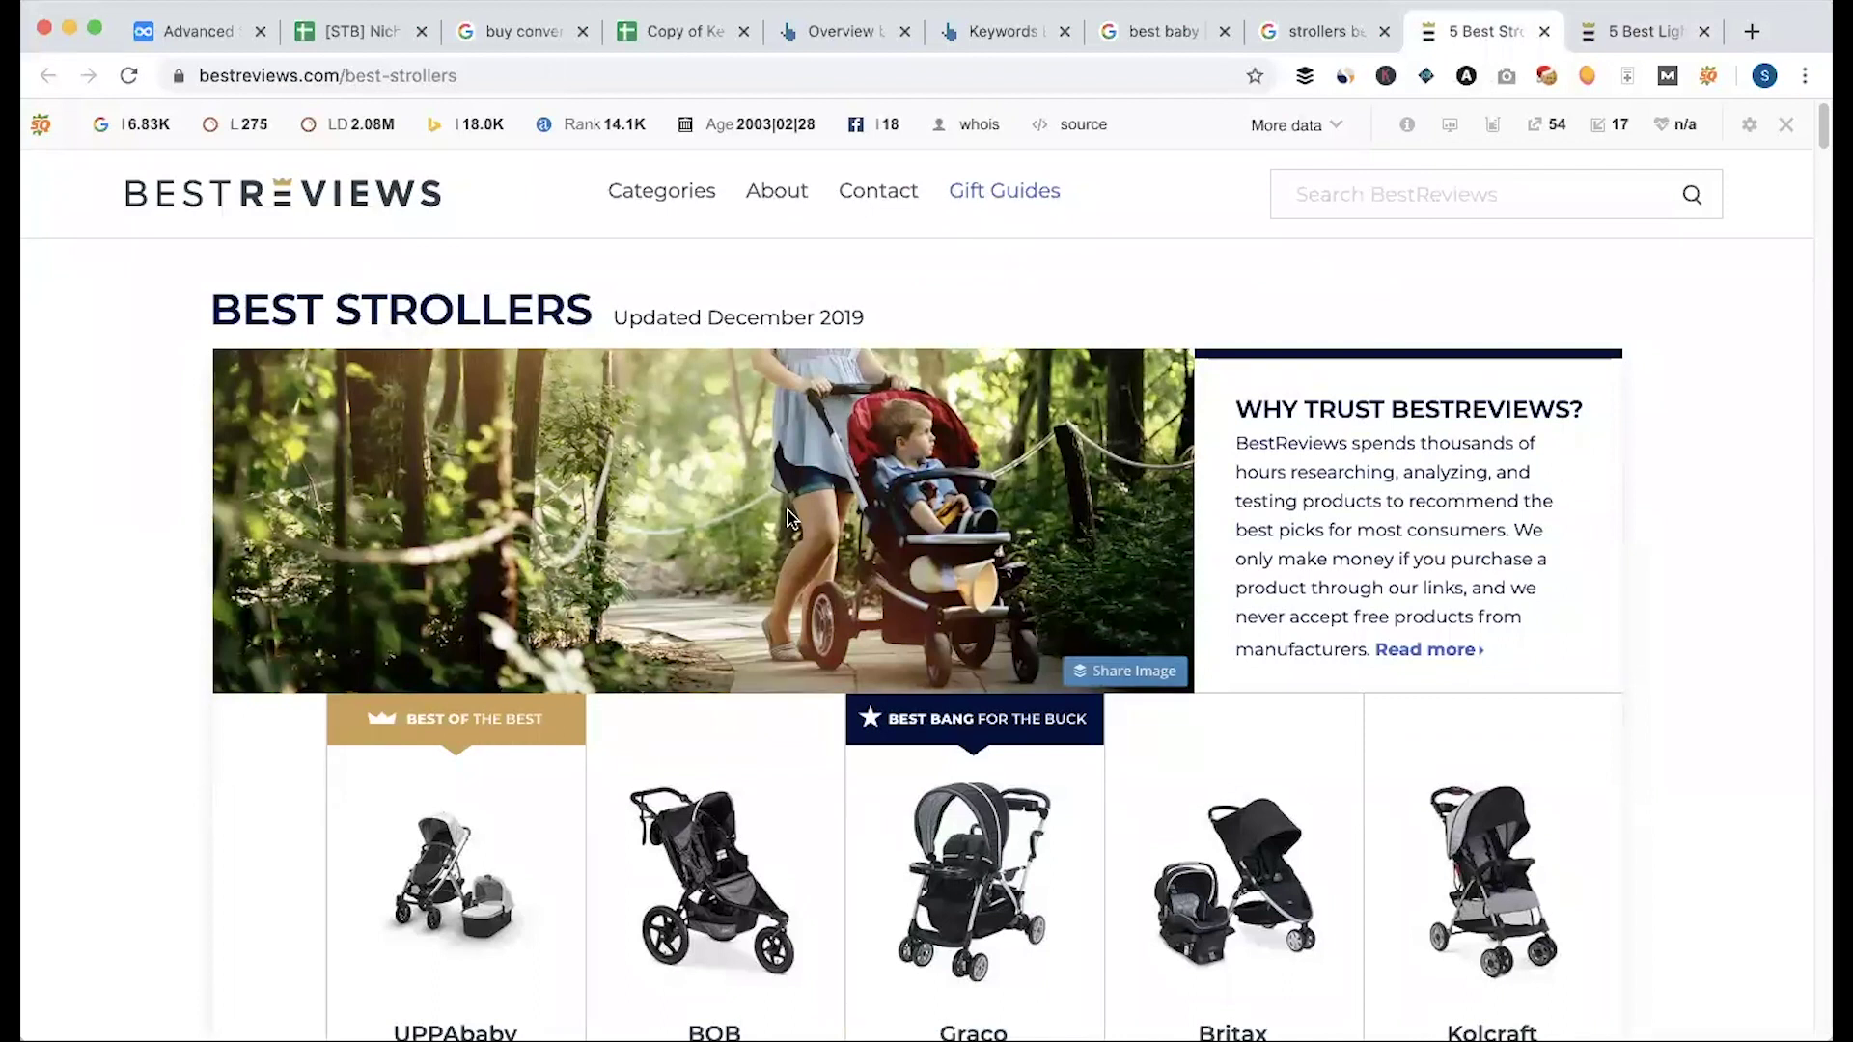
Step: Read down the Best Strollers buying guide and select the page's web address
scroll(539, 628, down, 10)
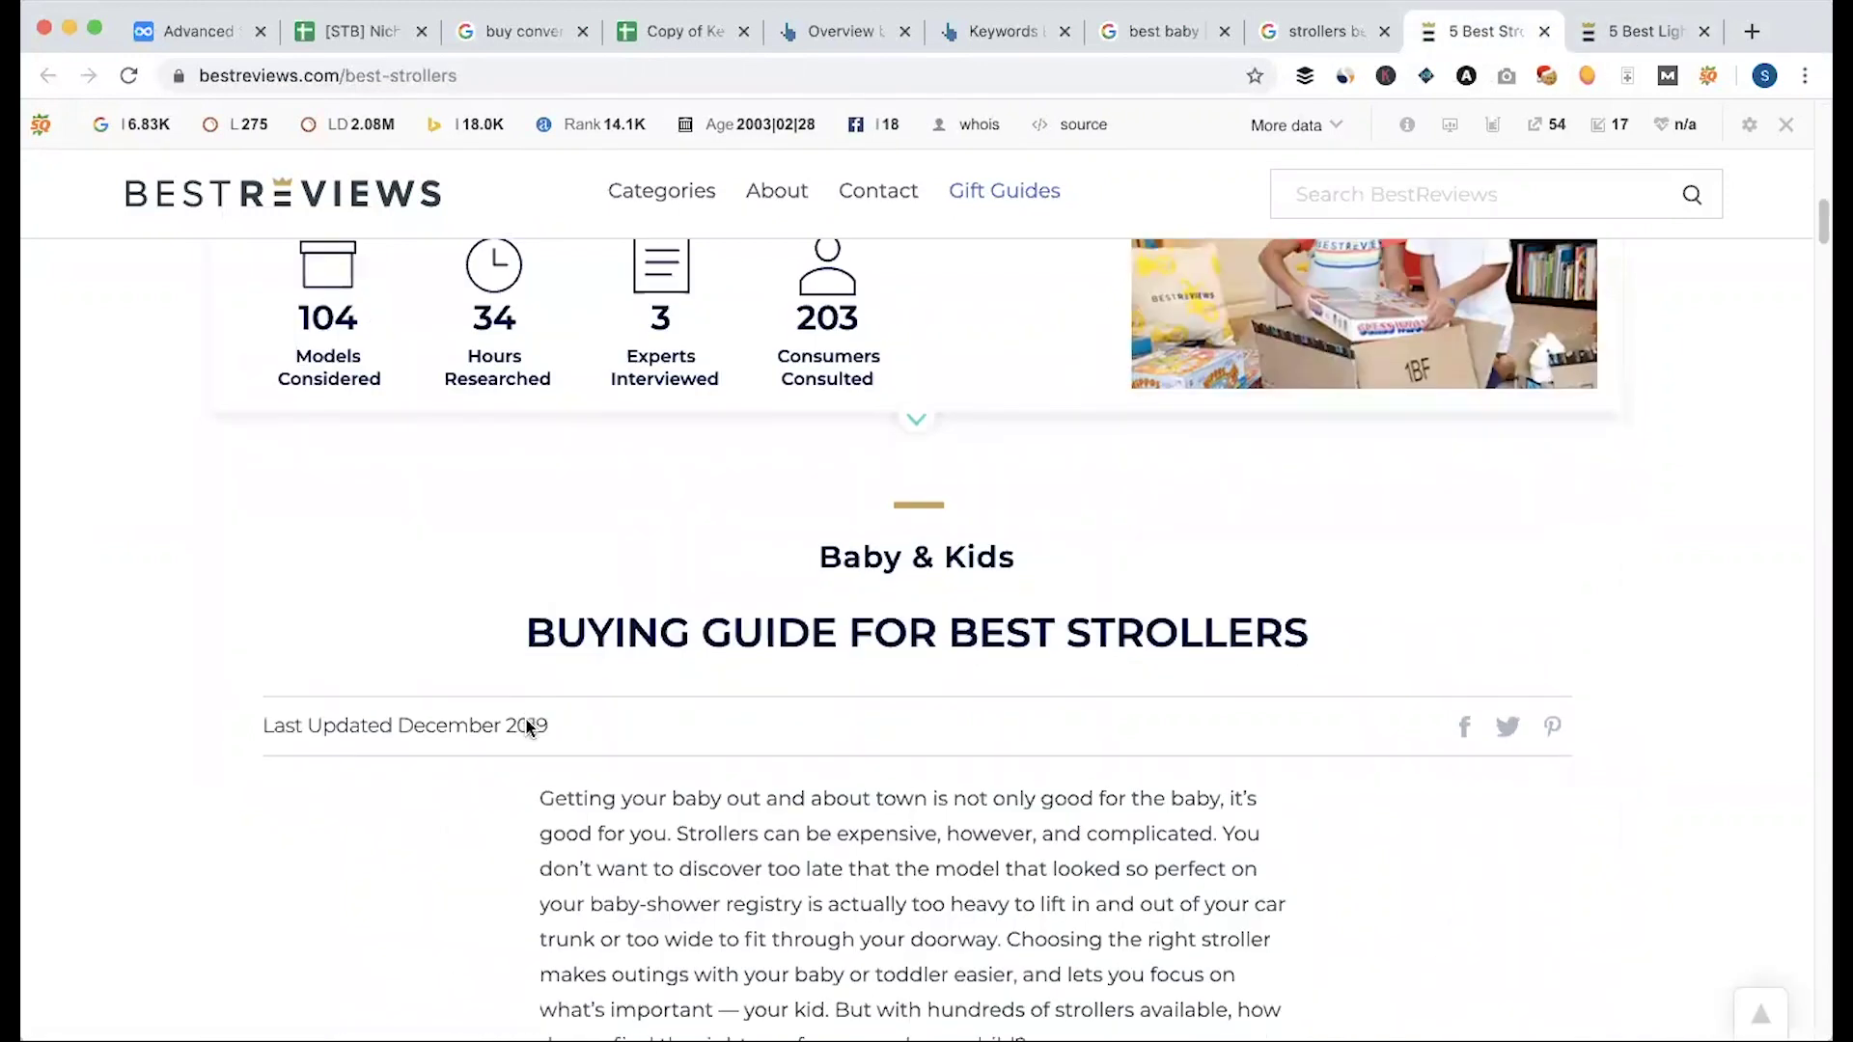
scroll(525, 720, down, 10)
scroll(525, 724, down, 15)
scroll(523, 724, down, 12)
key(super+l)
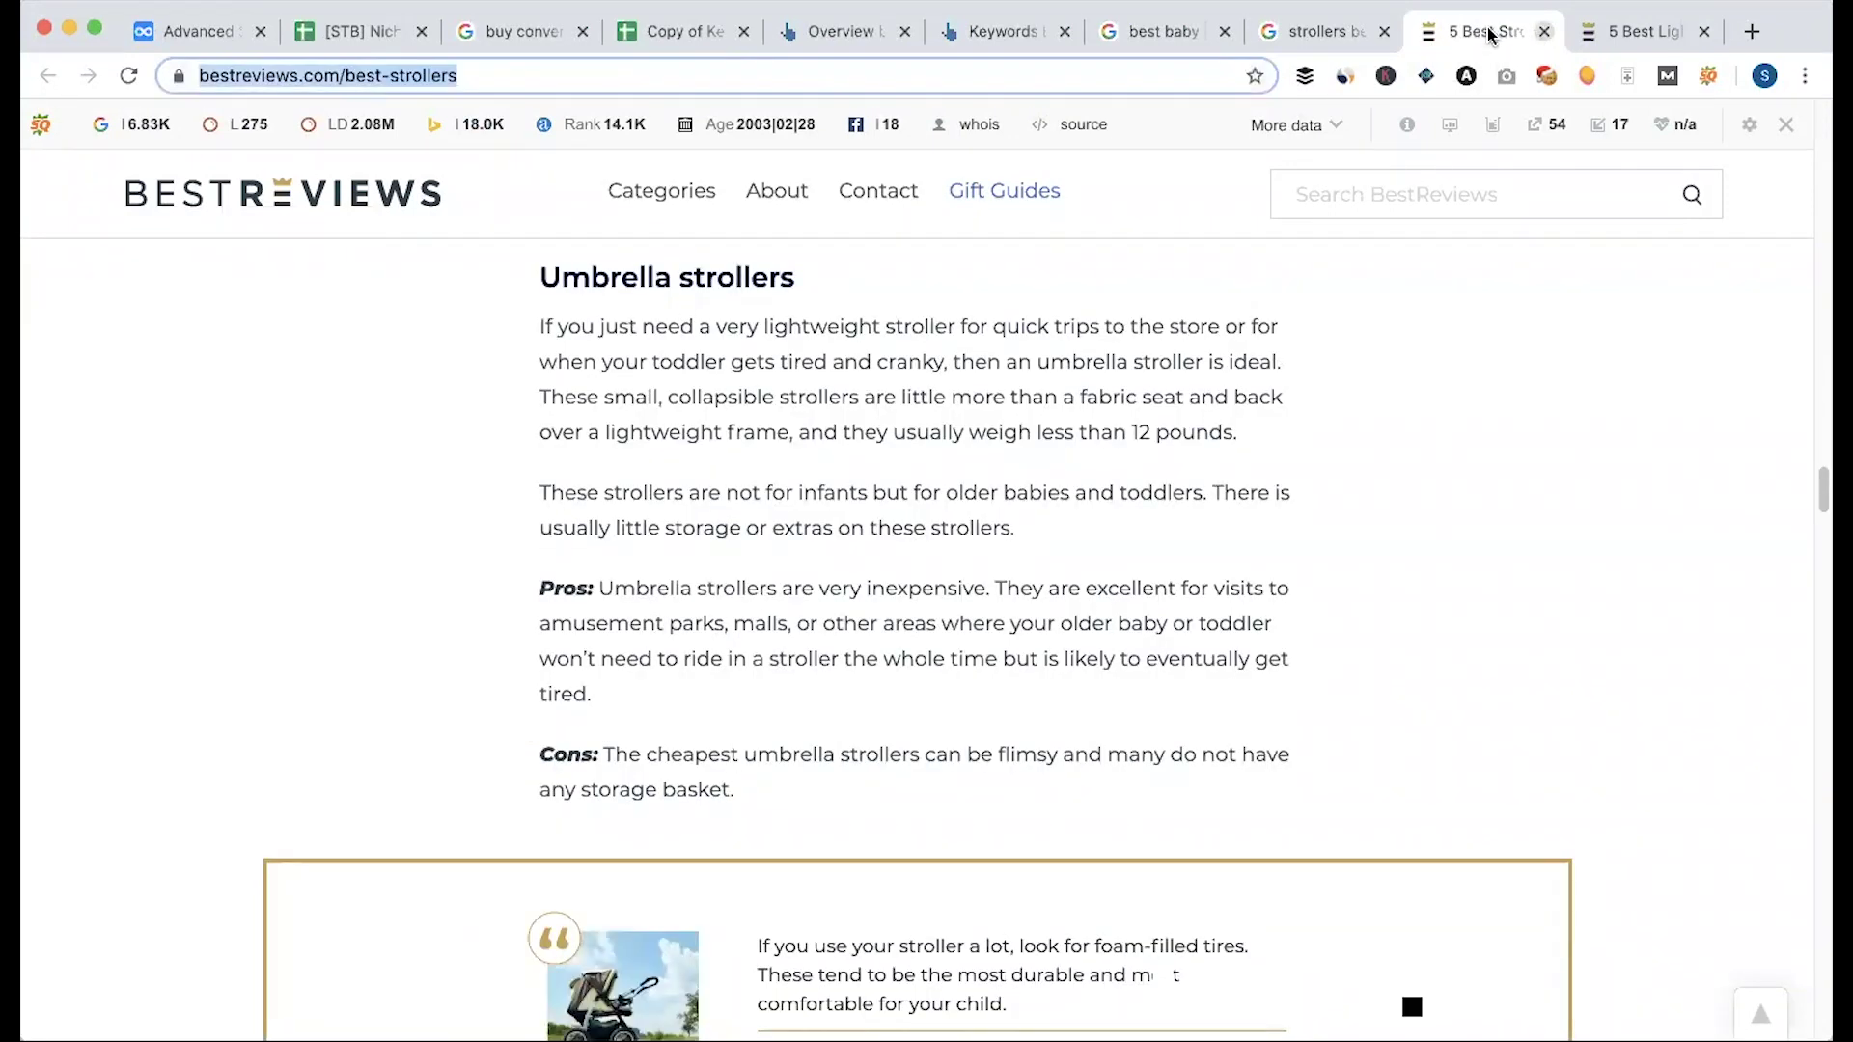
Step: Glance at Ahrefs' best budget convertible car seat overview and organic keywords, then return to the template
click(1012, 36)
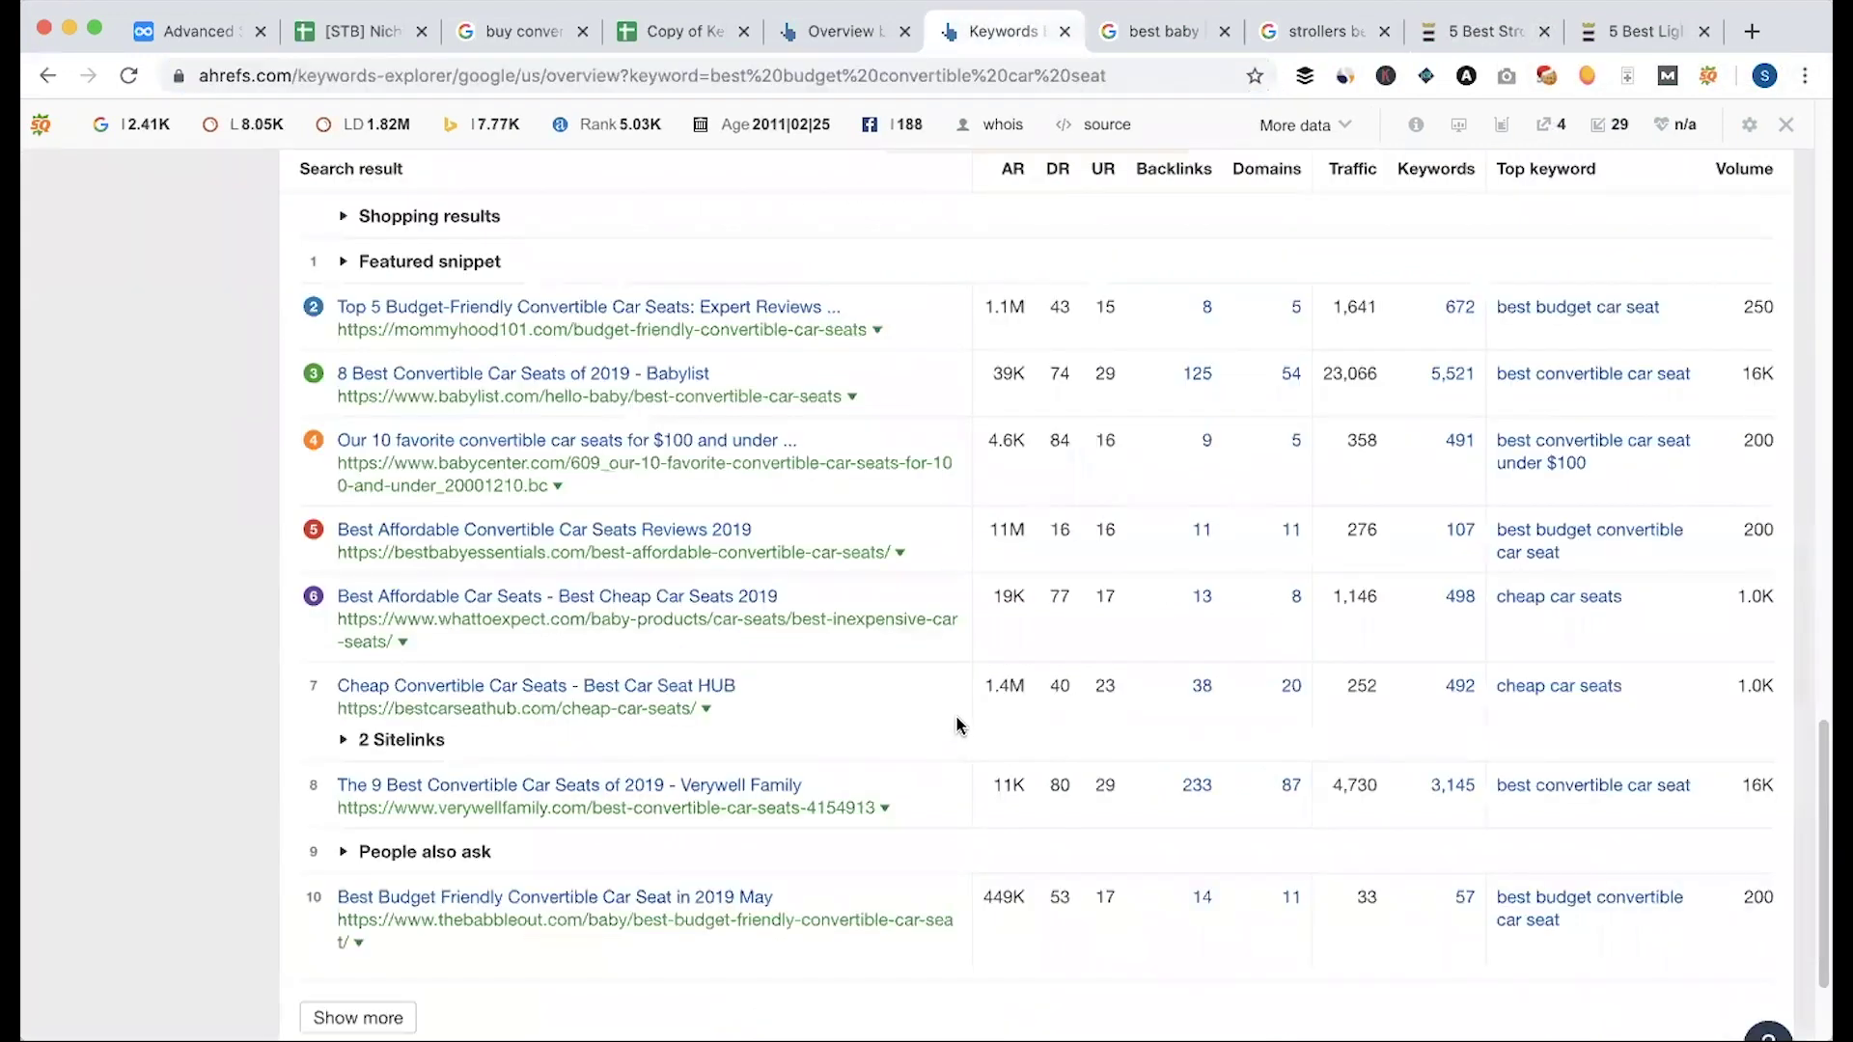
scroll(959, 716, up, 15)
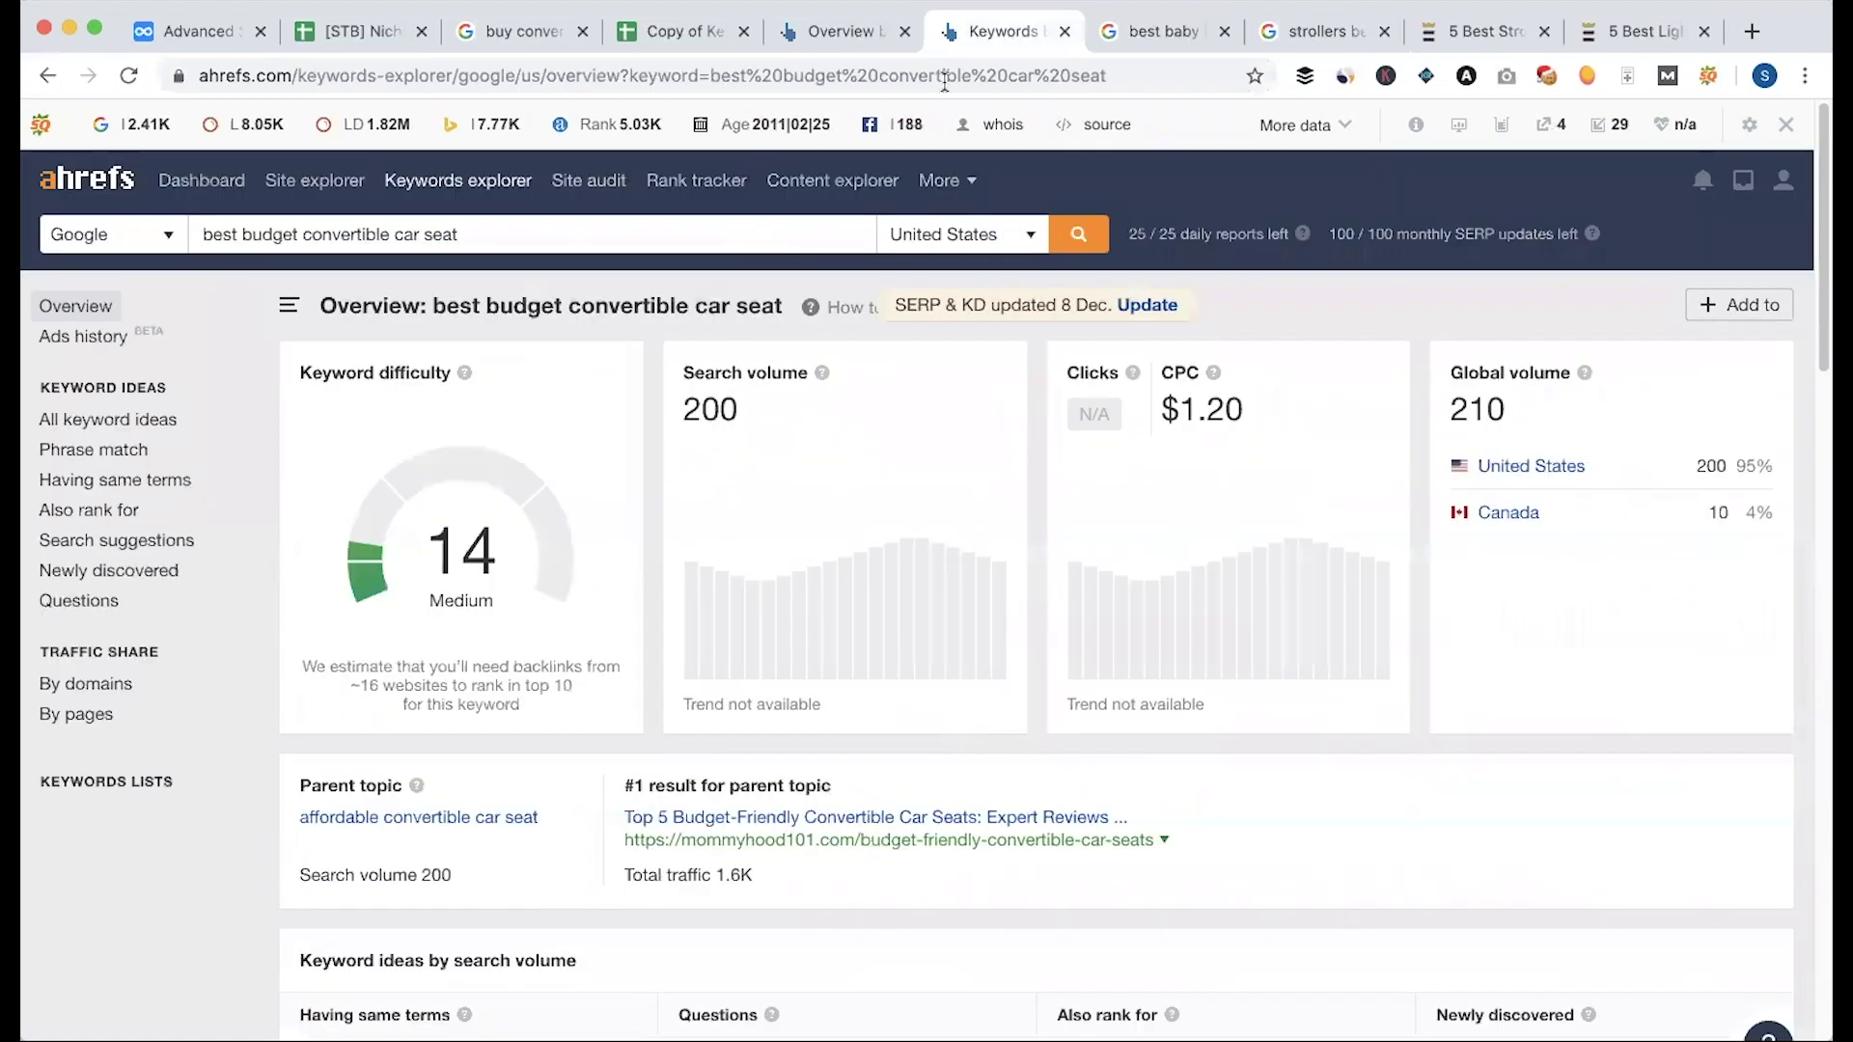
click(826, 38)
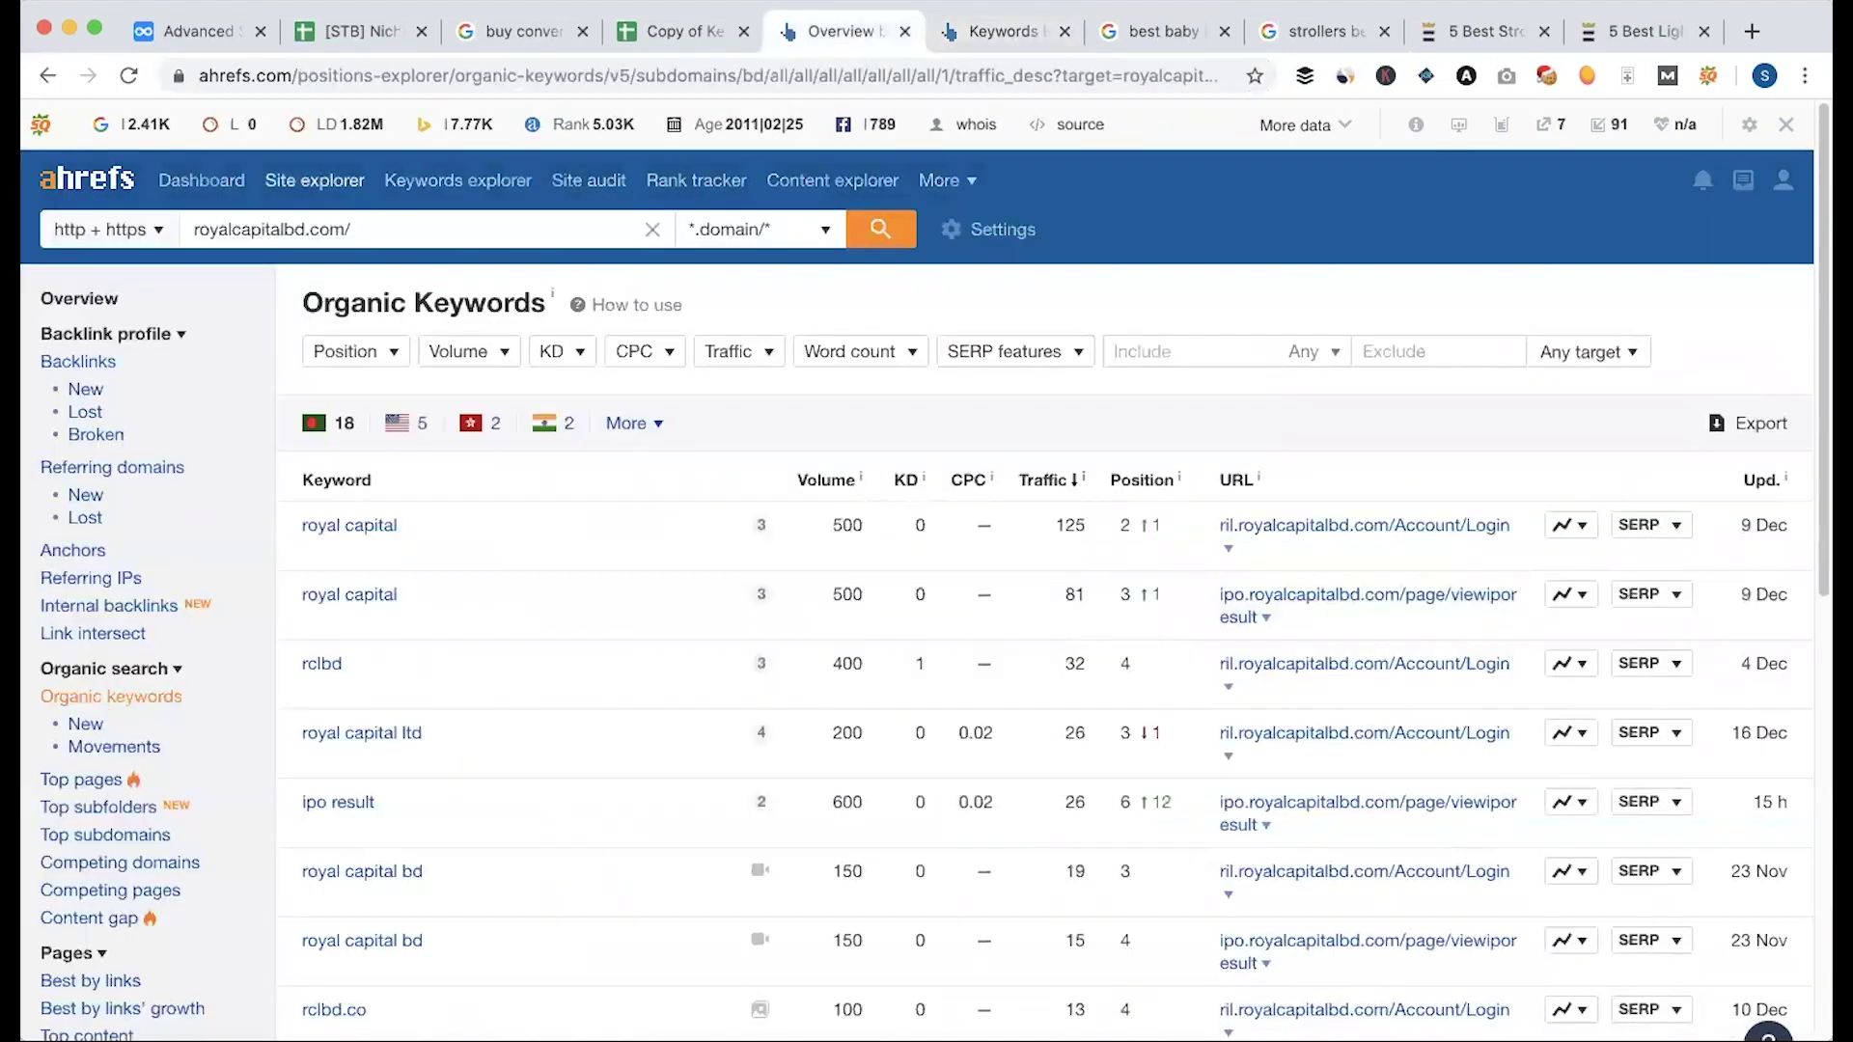
click(678, 29)
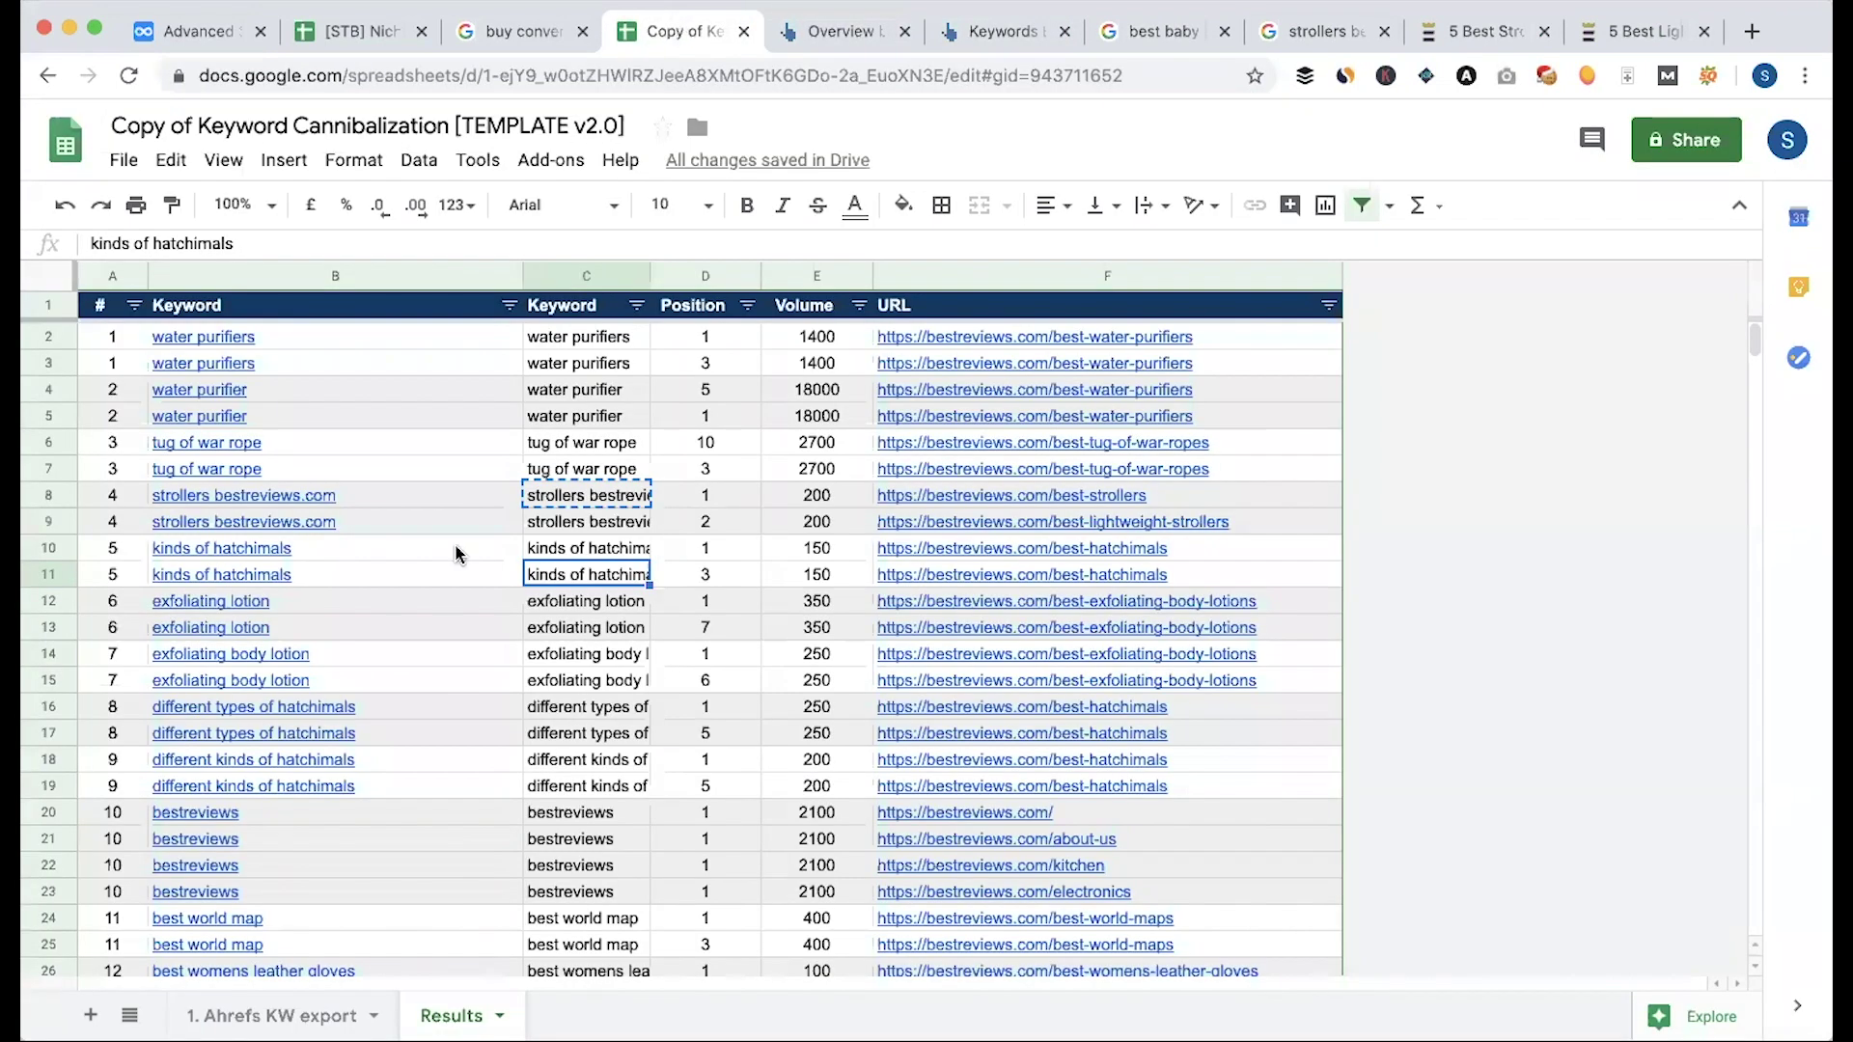
click(275, 1015)
click(463, 1016)
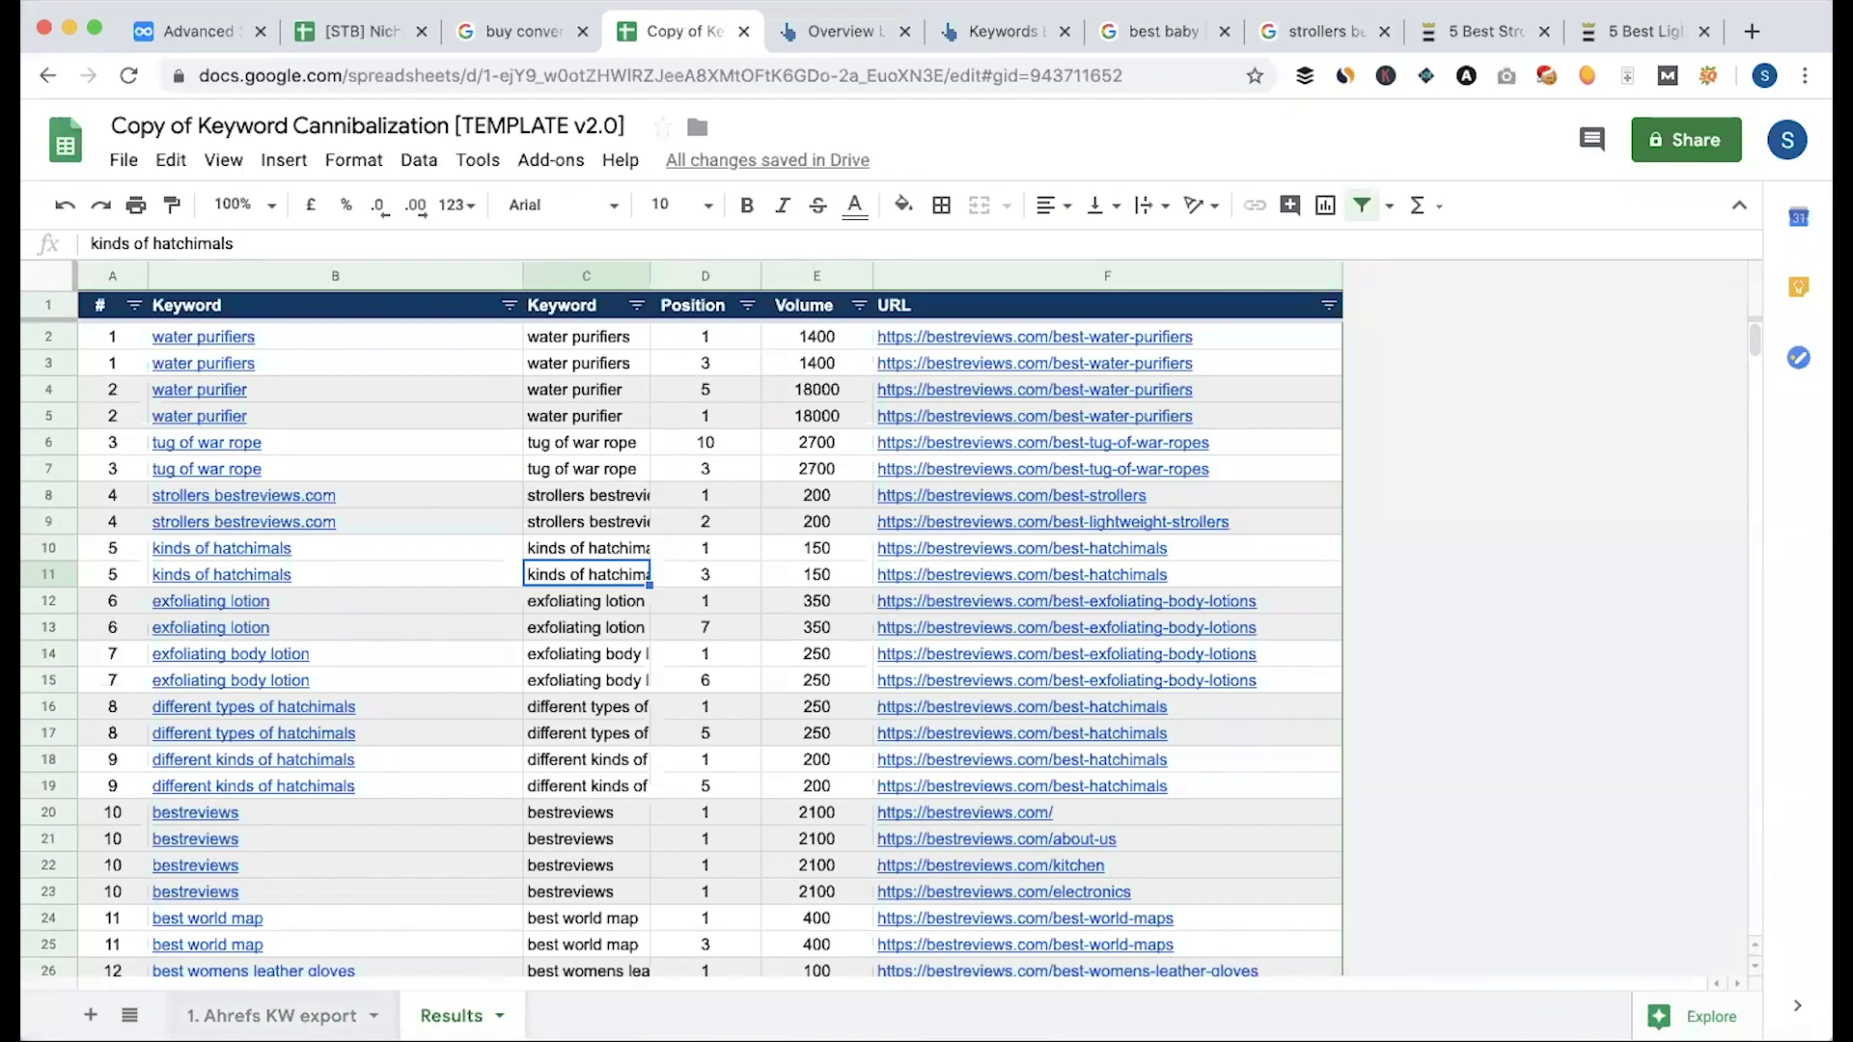
scroll(513, 770, down, 1)
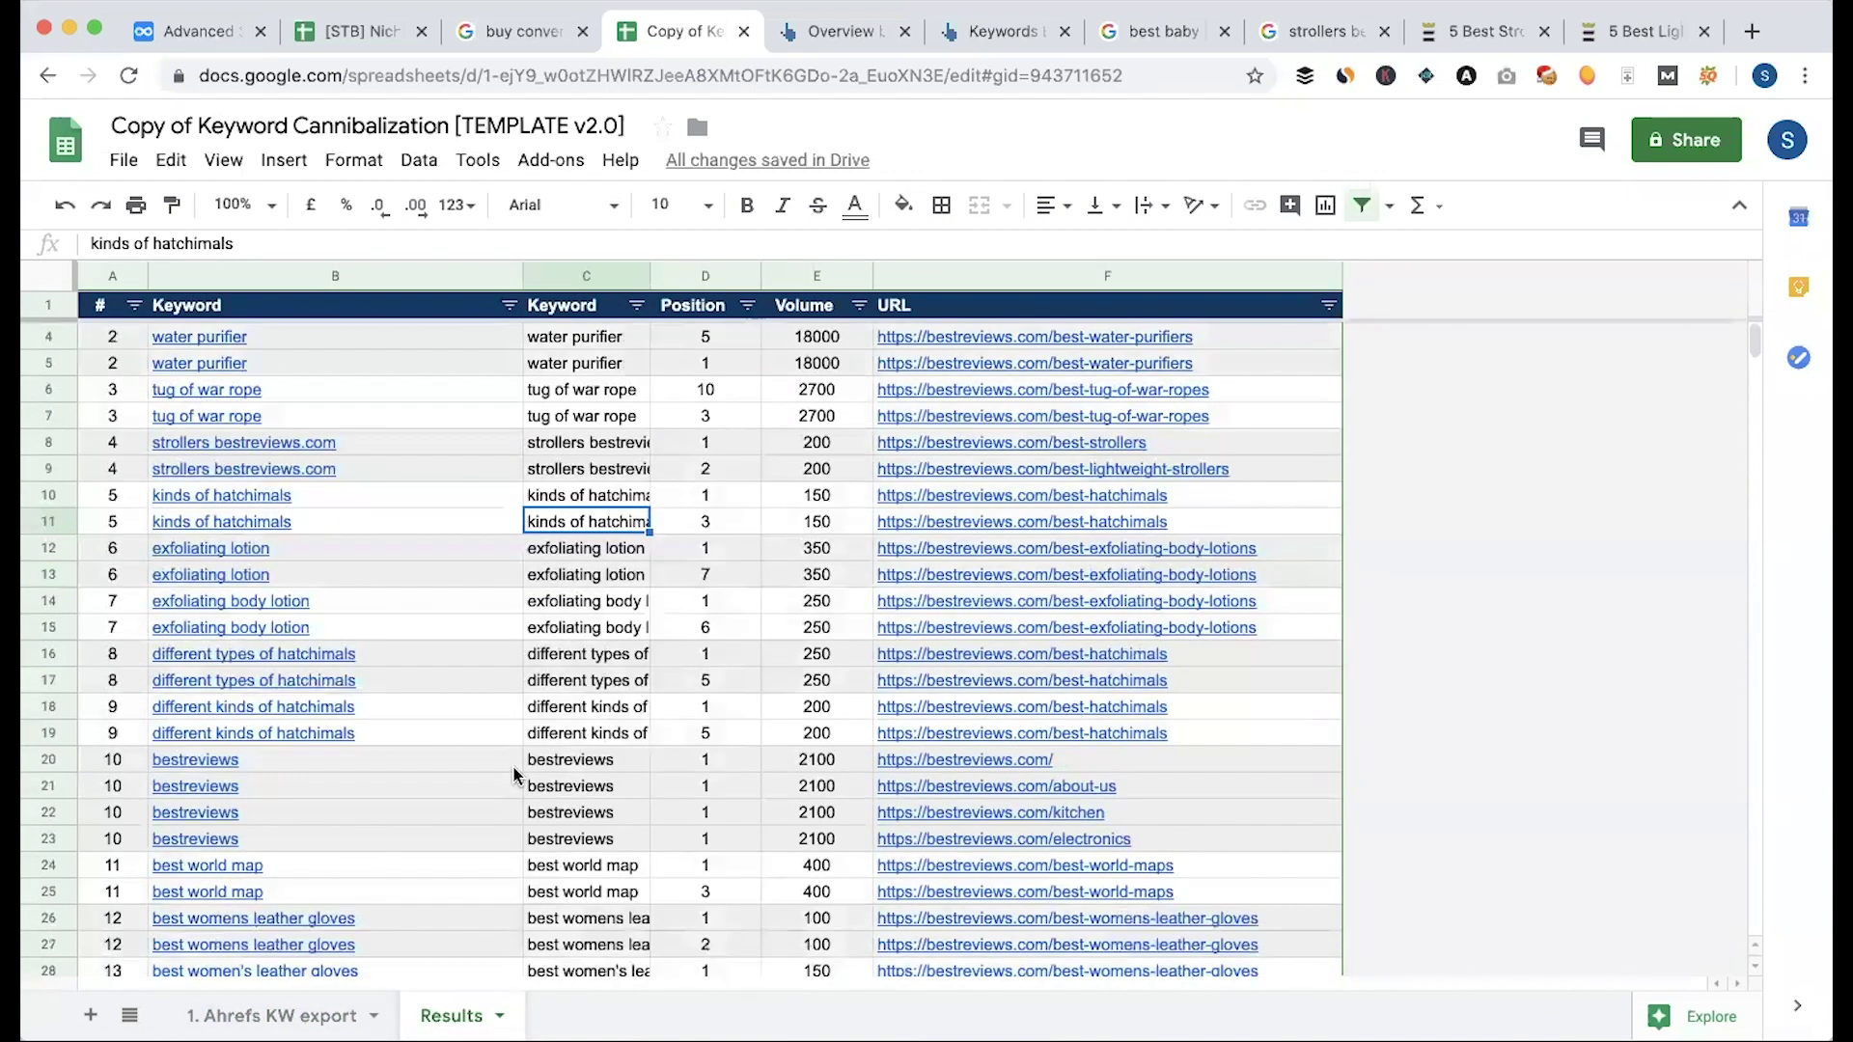
scroll(515, 774, down, 4)
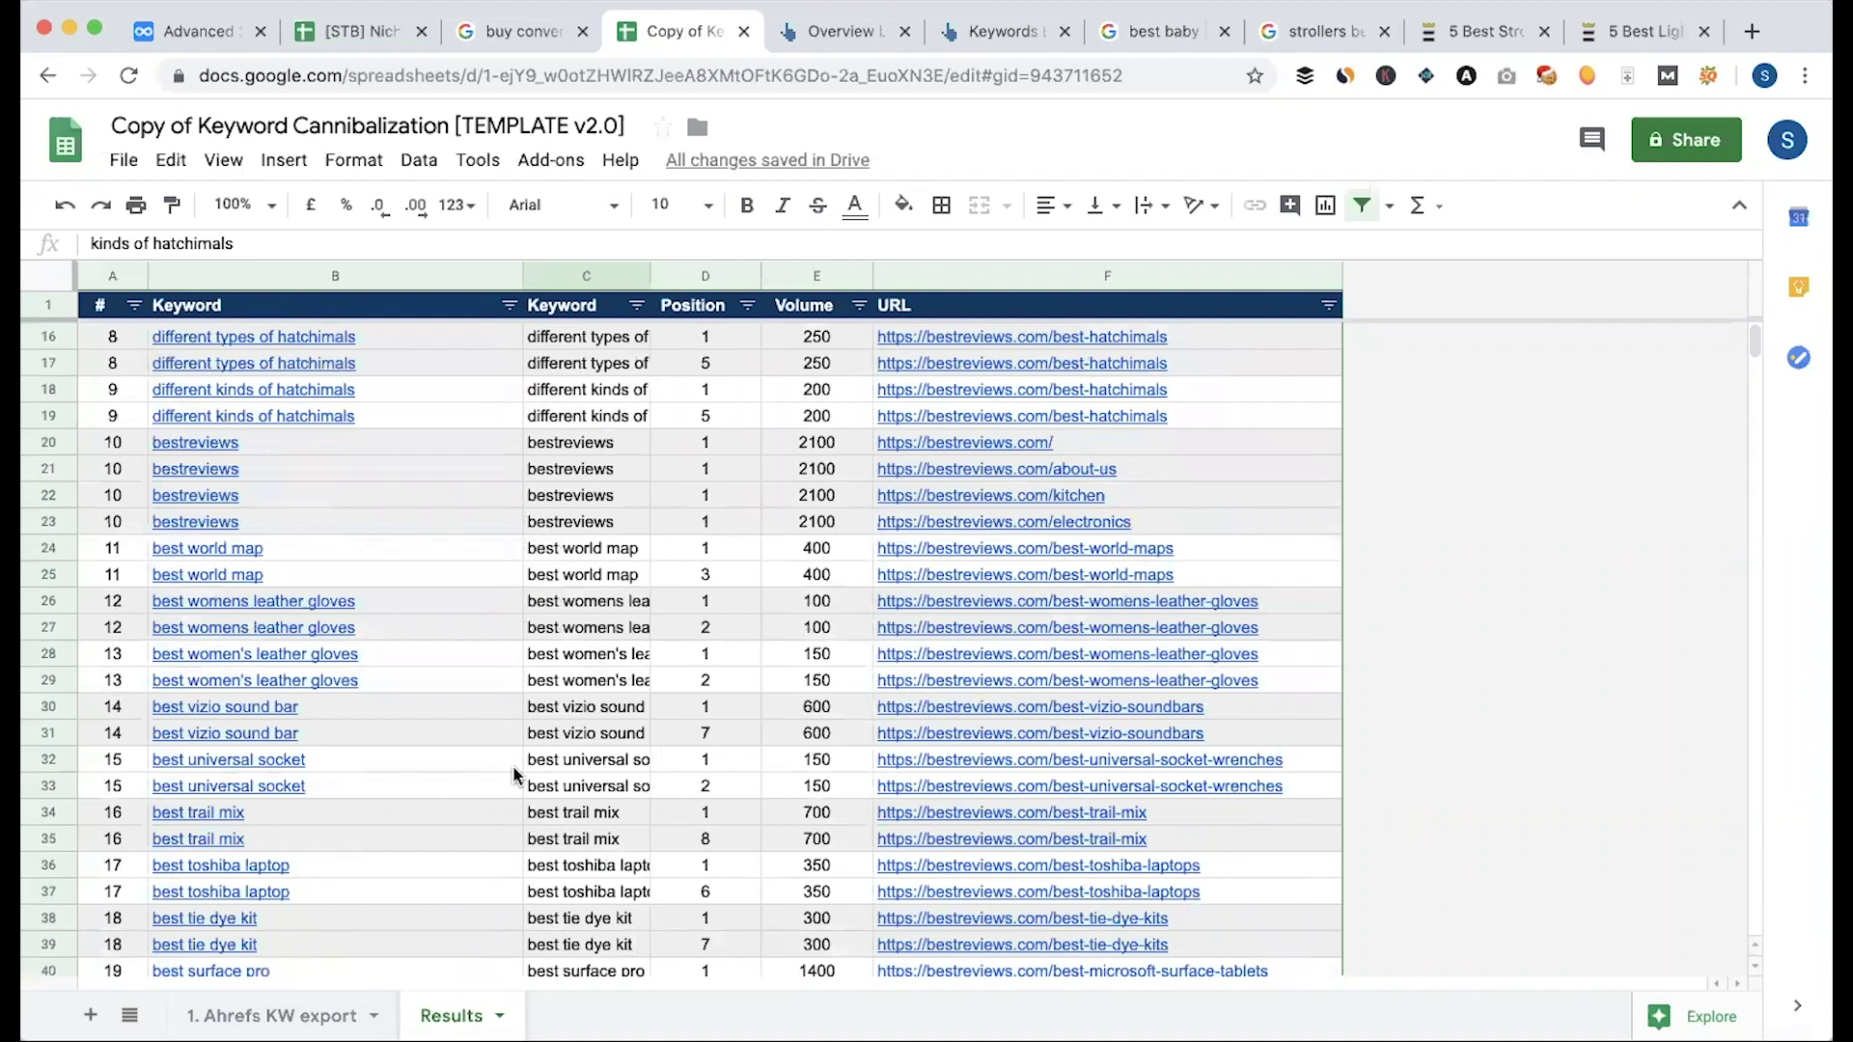
scroll(513, 767, down, 4)
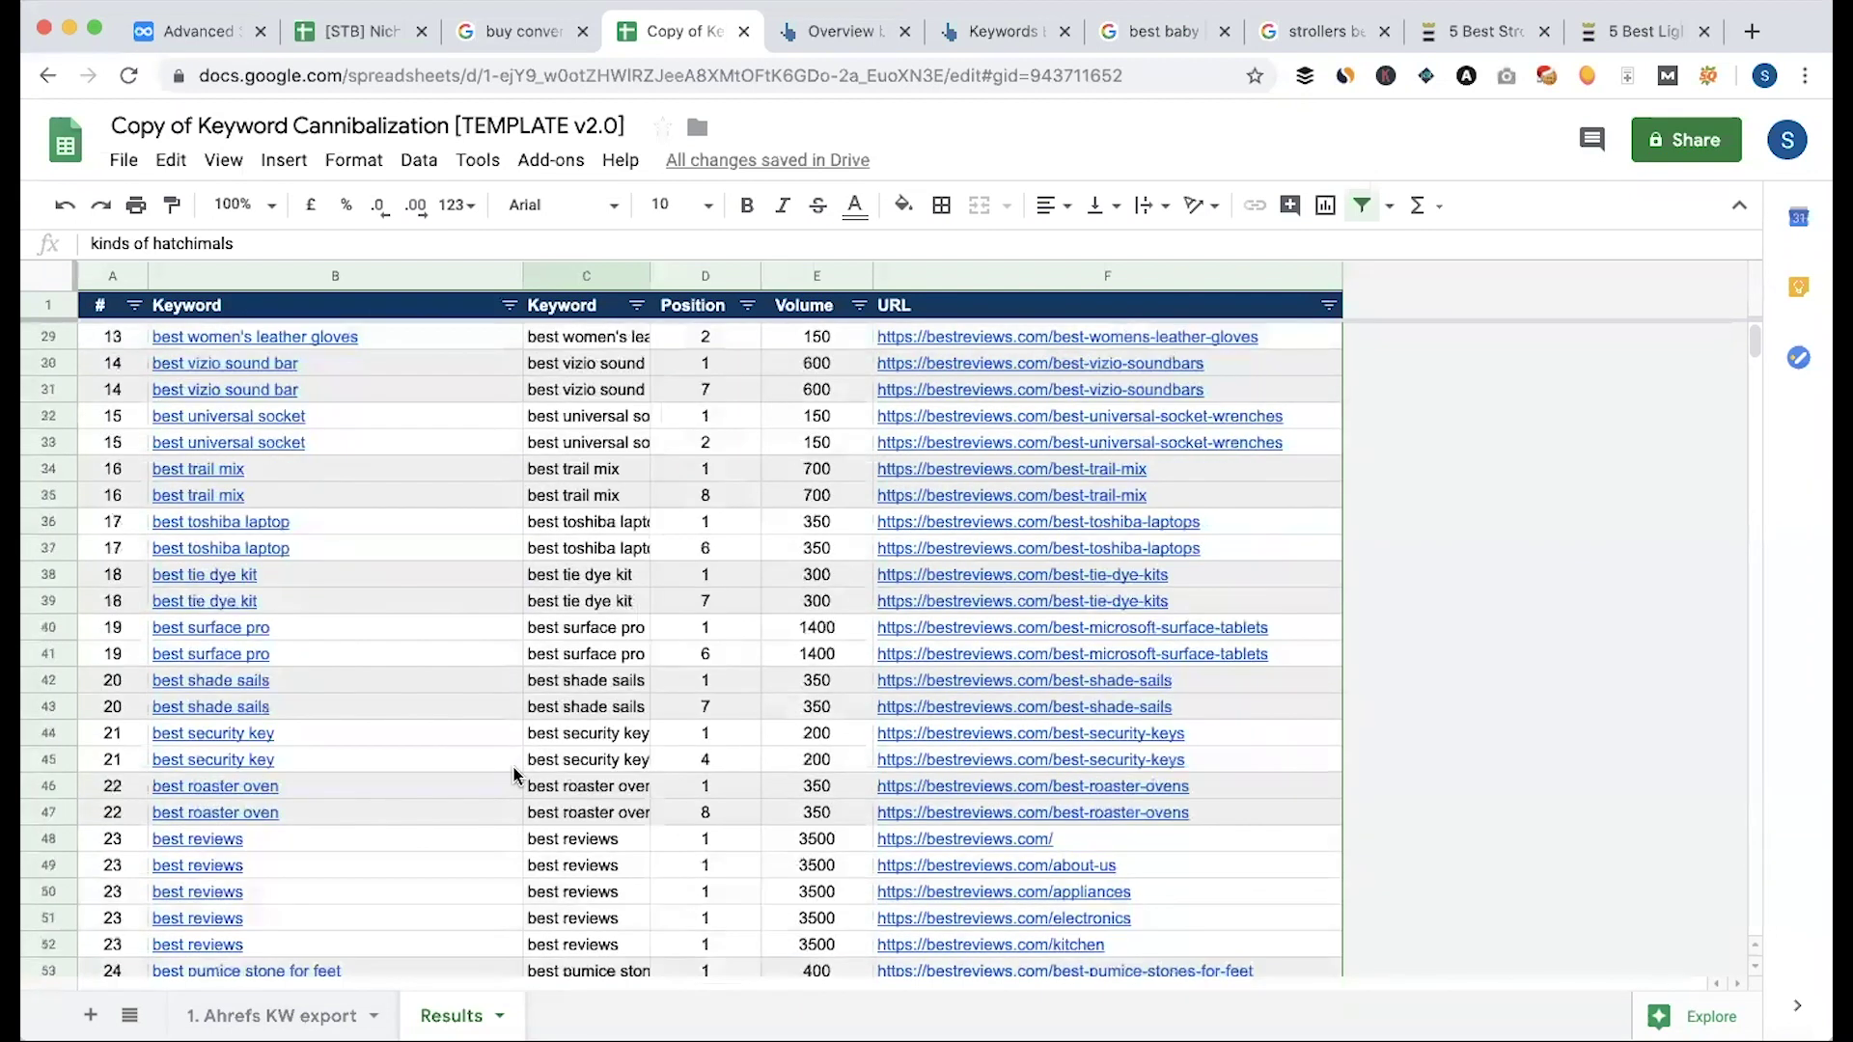
scroll(513, 767, down, 6)
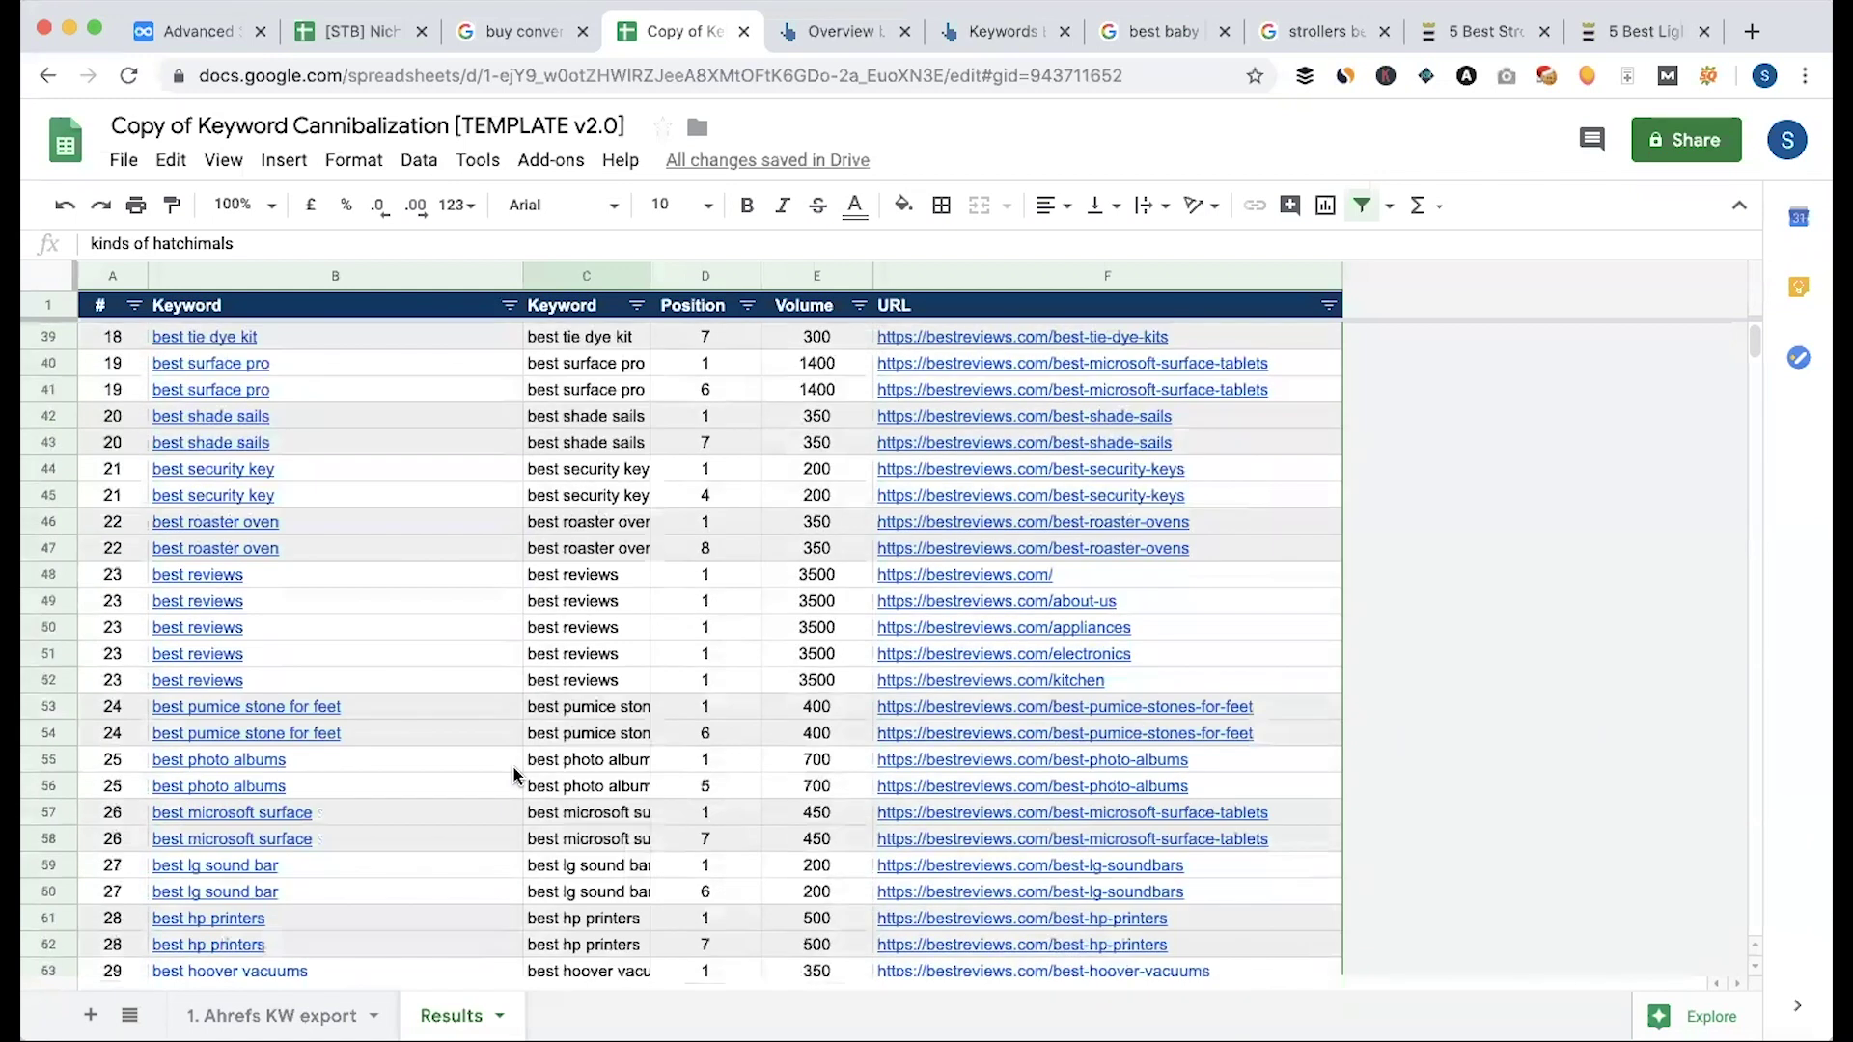
scroll(513, 774, down, 9)
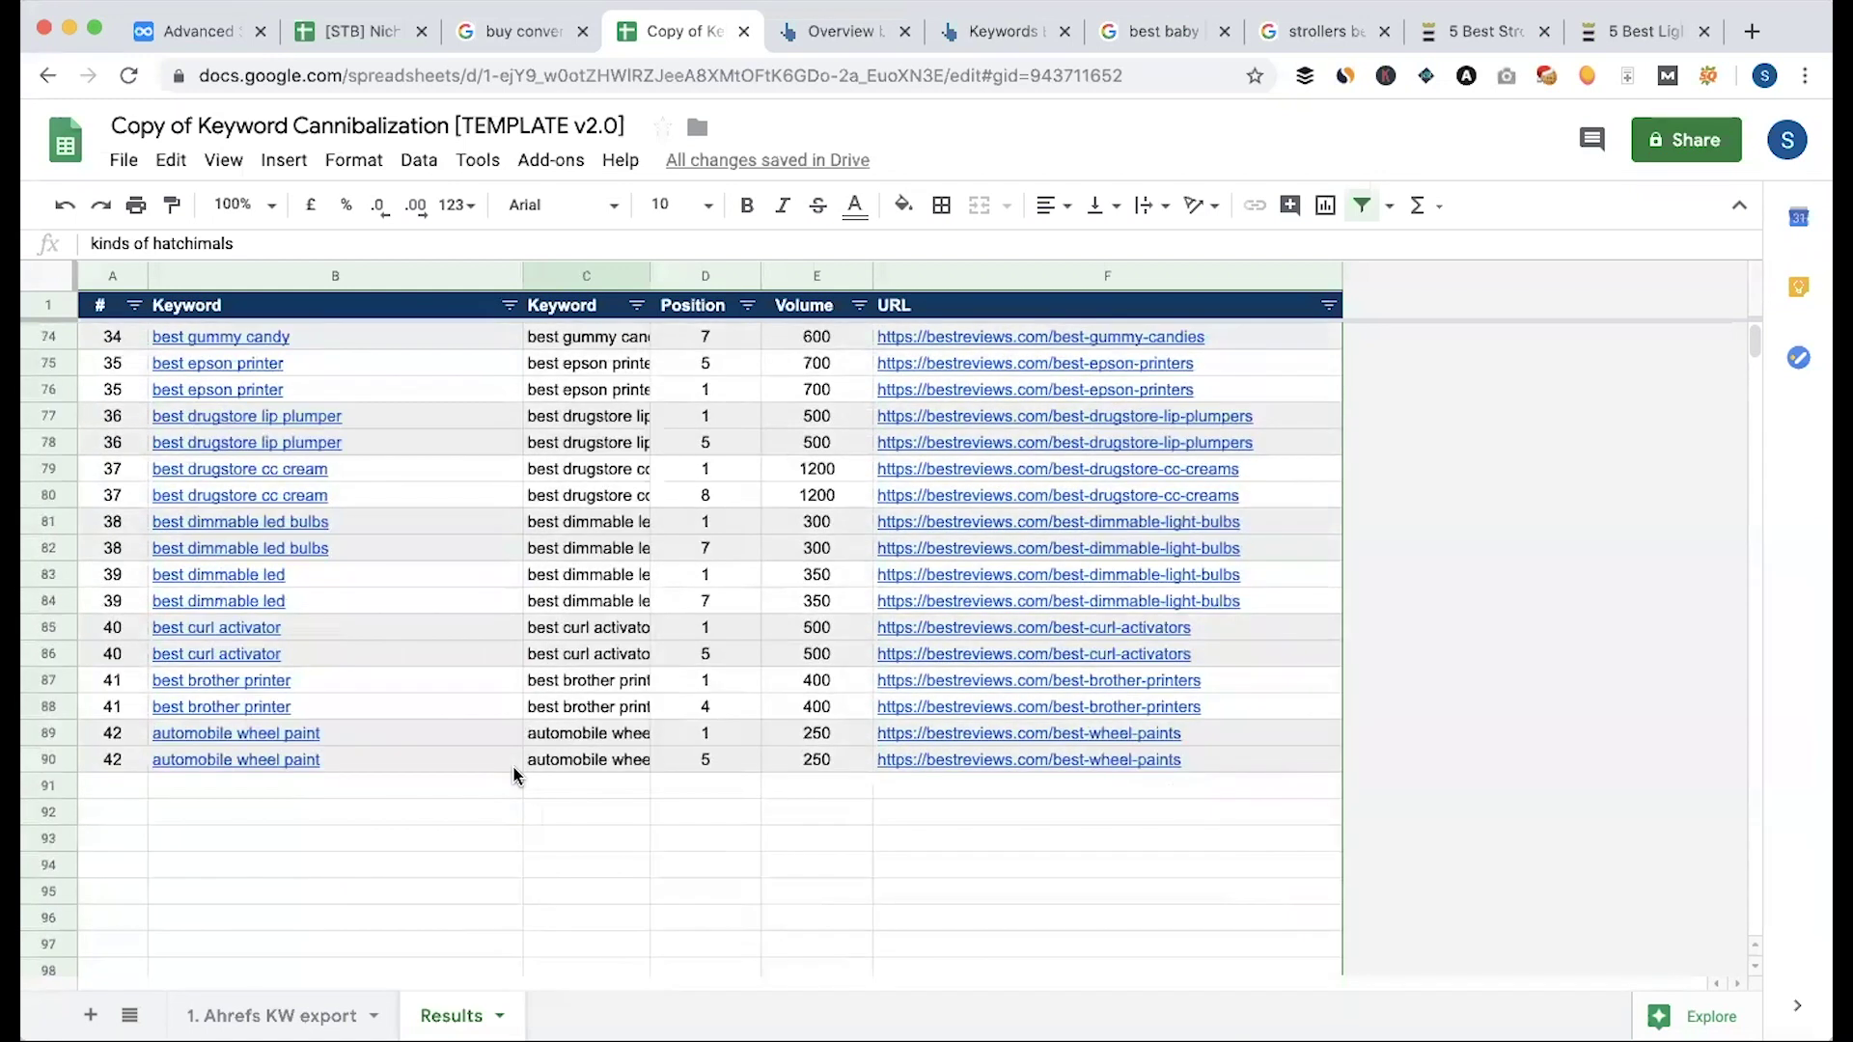
scroll(530, 765, up, 15)
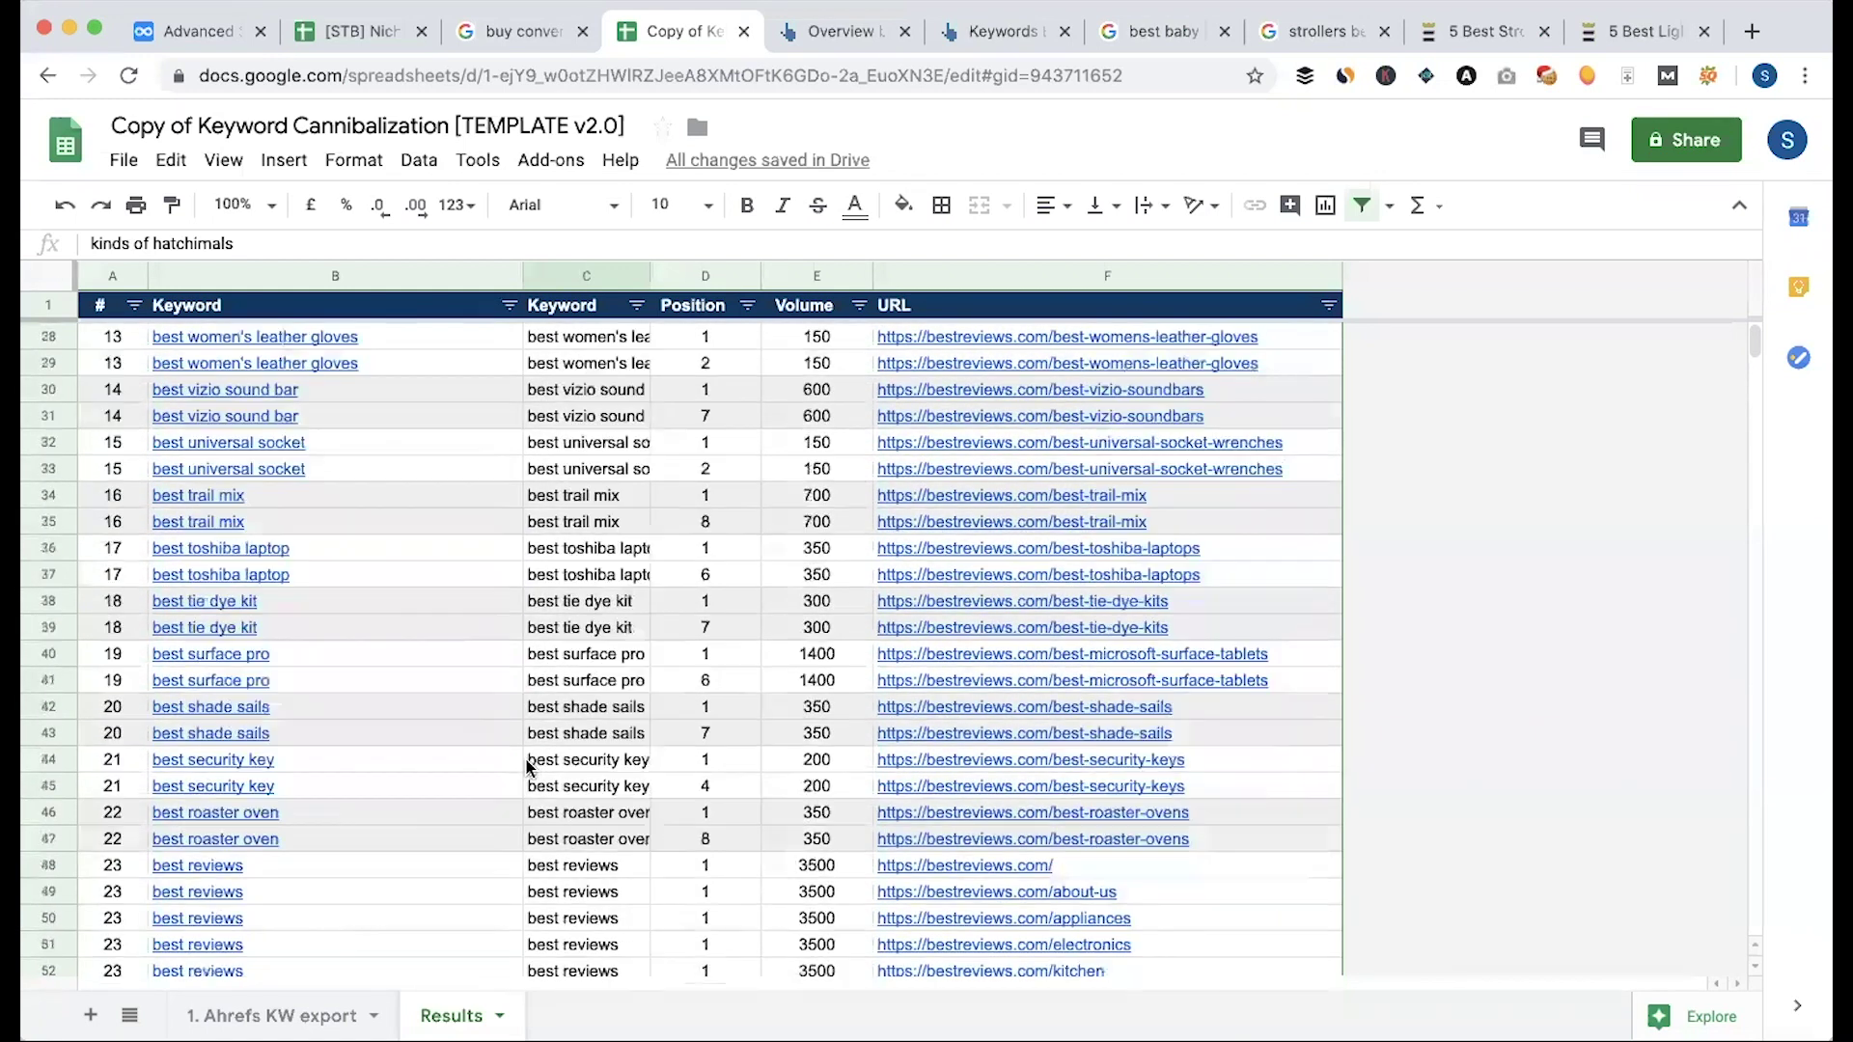